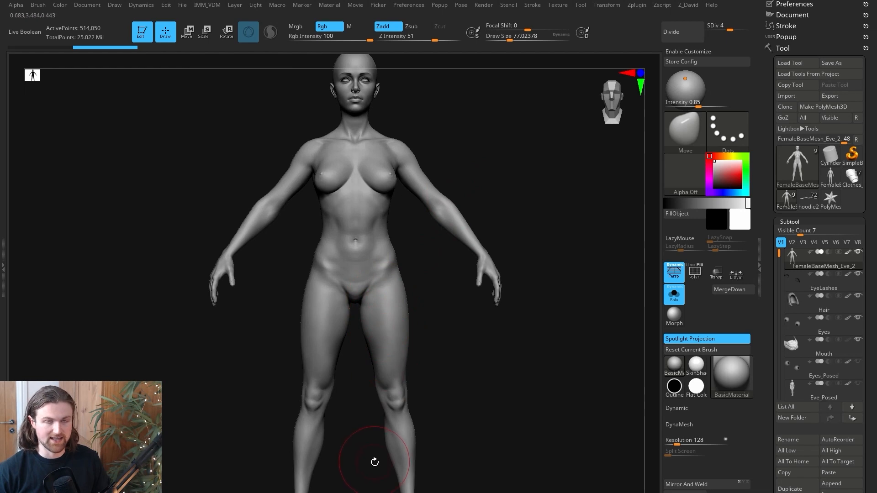
# Inspect the female body mesh and compare its lowest subdivision level, 1, with its highest, 6.
pyautogui.moveTo(397, 419); pyautogui.dragTo(368, 432, button='right')
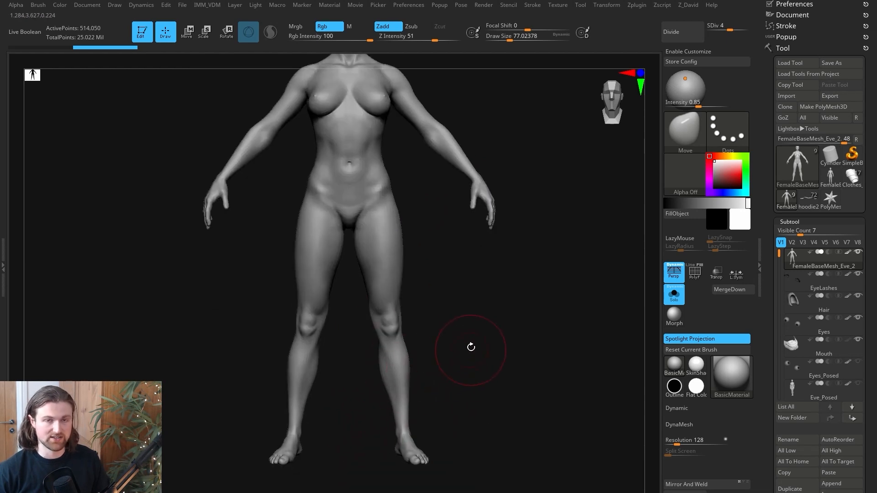
pyautogui.moveTo(471, 347); pyautogui.dragTo(452, 281, button='right')
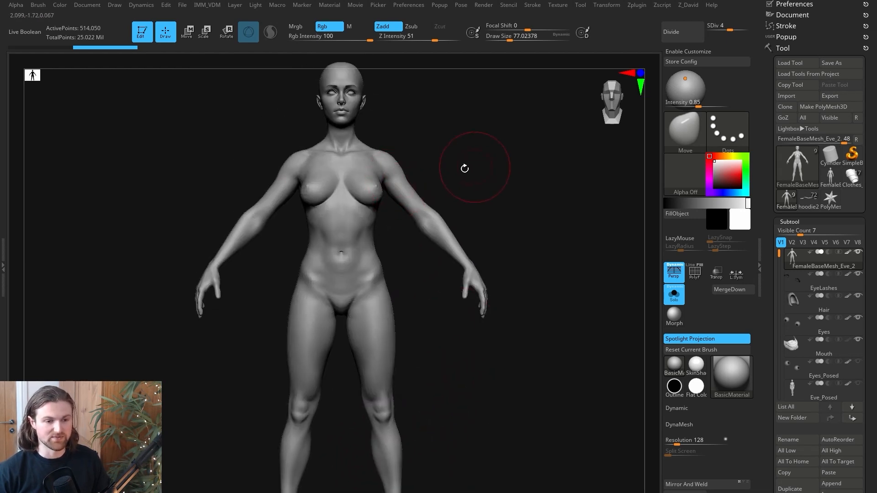
pyautogui.moveTo(515, 185); pyautogui.dragTo(402, 208, button='right')
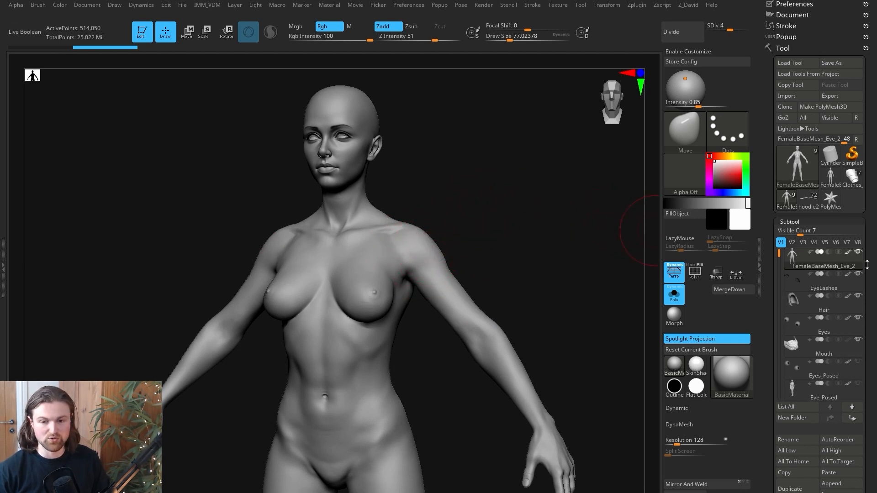
pyautogui.scroll(-10, 866, 264)
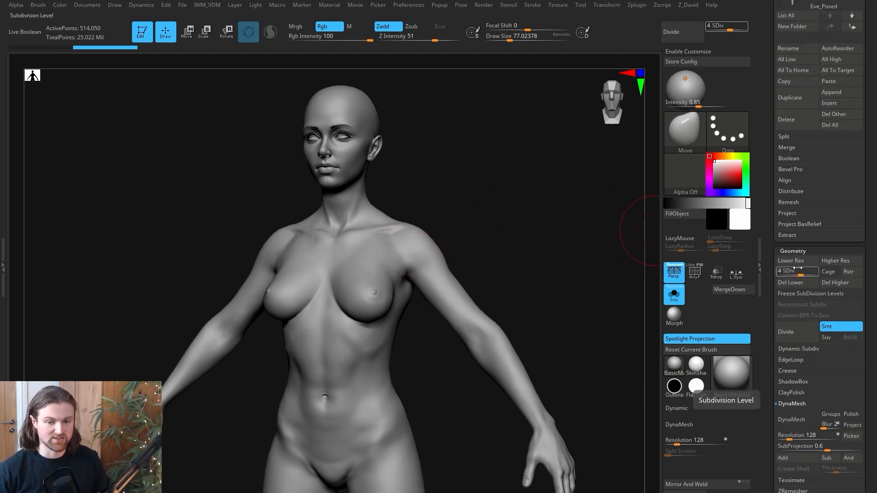
pyautogui.moveTo(798, 272); pyautogui.dragTo(784, 272)
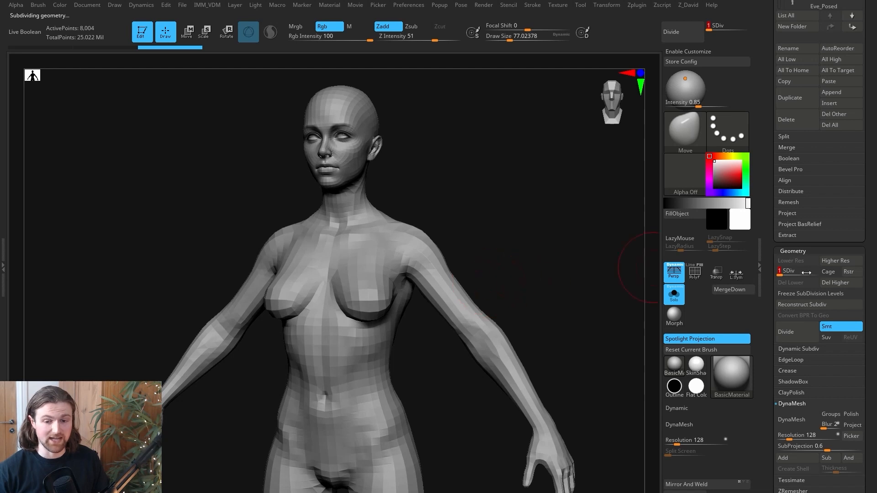
pyautogui.moveTo(806, 272); pyautogui.dragTo(817, 273)
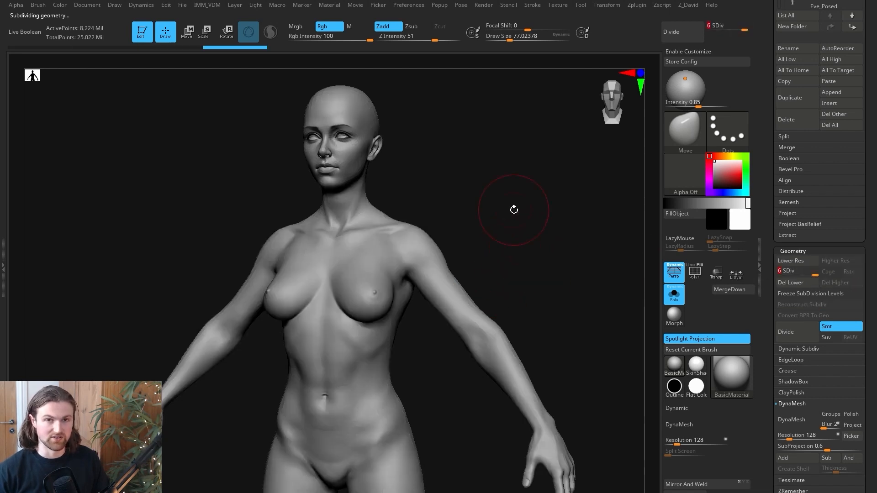
# Lower the body mesh to subdivision level 3.
pyautogui.hotkey('shift', 'd')
pyautogui.hotkey('shift', 'd')
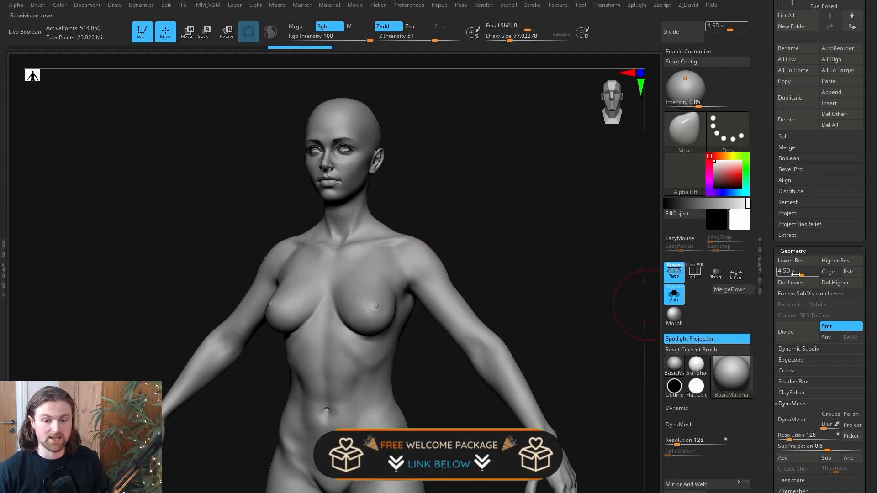
pyautogui.moveTo(552, 232); pyautogui.dragTo(509, 251)
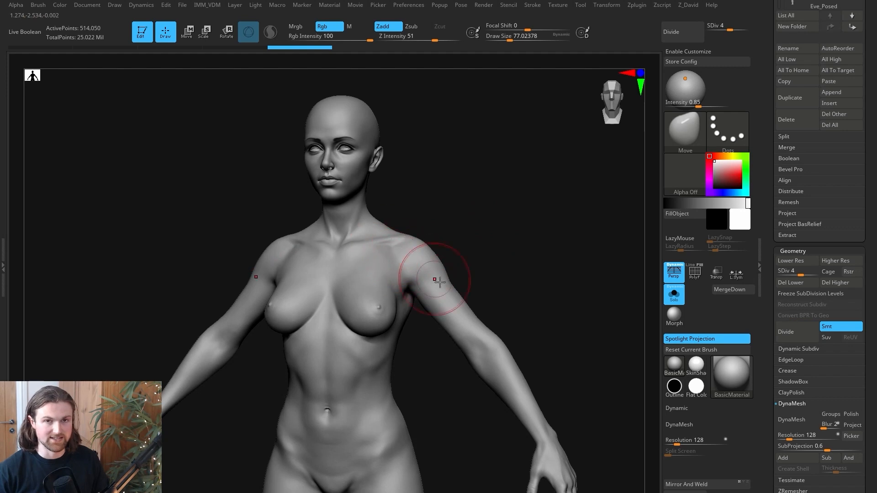
pyautogui.moveTo(487, 248)
pyautogui.mouseDown()
pyautogui.moveTo(526, 292)
pyautogui.moveTo(518, 256)
pyautogui.mouseUp()
pyautogui.hotkey('shift', 'd')
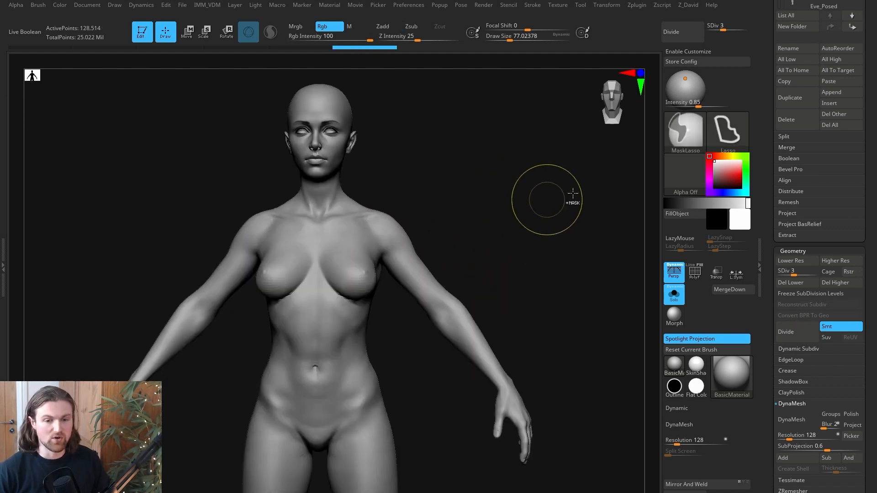
# Mask both arms from the shoulders down with the MaskLasso brush, and invert the mask so only the arms are editable.
pyautogui.keyDown('ctrl'); pyautogui.click(684, 135); pyautogui.keyUp('ctrl')
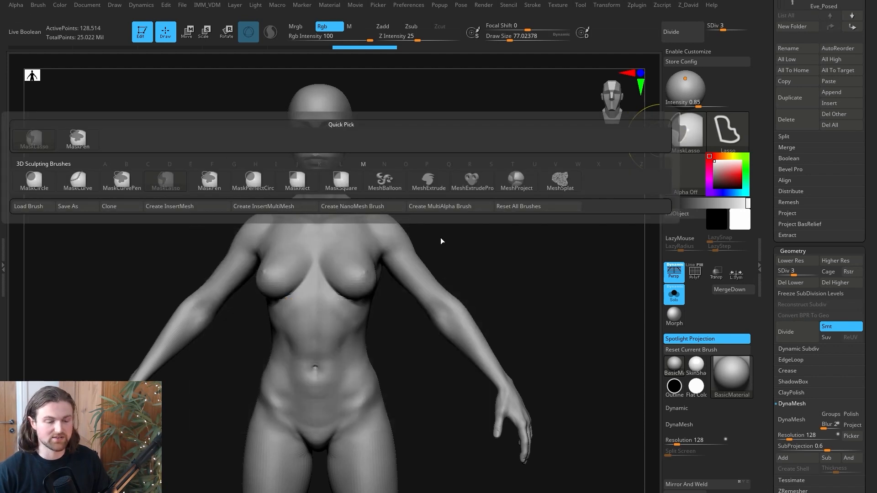
pyautogui.moveTo(435, 190)
pyautogui.keyDown('ctrl'); pyautogui.mouseDown()
pyautogui.moveTo(388, 220)
pyautogui.moveTo(376, 251)
pyautogui.moveTo(432, 409)
pyautogui.moveTo(462, 339)
pyautogui.mouseUp(); pyautogui.keyUp('ctrl')
pyautogui.keyDown('alt'); pyautogui.moveTo(509, 274); pyautogui.dragTo(516, 315); pyautogui.keyUp('alt')
pyautogui.moveTo(519, 252)
pyautogui.keyDown('alt'); pyautogui.mouseDown()
pyautogui.moveTo(542, 307)
pyautogui.moveTo(536, 256)
pyautogui.moveTo(532, 287)
pyautogui.moveTo(512, 270)
pyautogui.moveTo(529, 308)
pyautogui.moveTo(504, 264)
pyautogui.mouseUp(); pyautogui.keyUp('alt')
pyautogui.moveTo(518, 235)
pyautogui.keyDown('ctrl'); pyautogui.mouseDown()
pyautogui.moveTo(409, 243)
pyautogui.moveTo(387, 387)
pyautogui.moveTo(475, 472)
pyautogui.moveTo(556, 423)
pyautogui.moveTo(536, 279)
pyautogui.moveTo(519, 256)
pyautogui.moveTo(210, 207)
pyautogui.moveTo(410, 230)
pyautogui.mouseUp(); pyautogui.keyUp('ctrl')
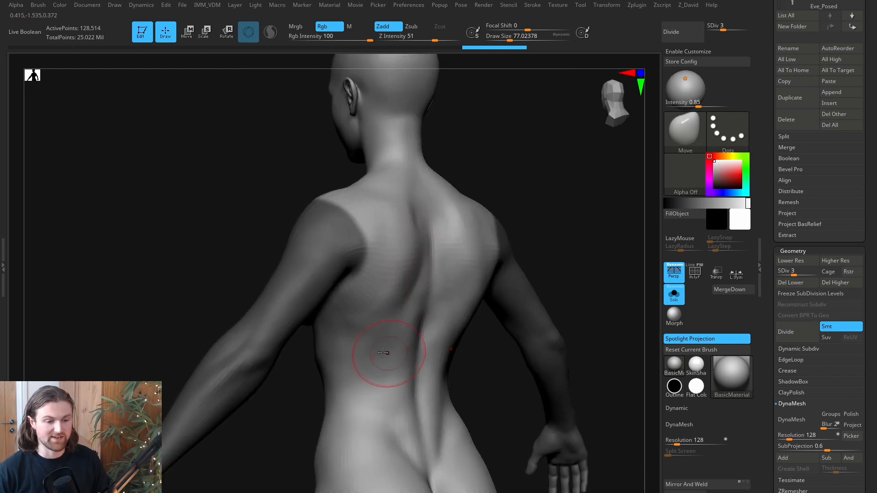
pyautogui.moveTo(461, 401)
pyautogui.keyDown('alt'); pyautogui.mouseDown()
pyautogui.moveTo(458, 347)
pyautogui.moveTo(445, 346)
pyautogui.mouseUp(); pyautogui.keyUp('alt')
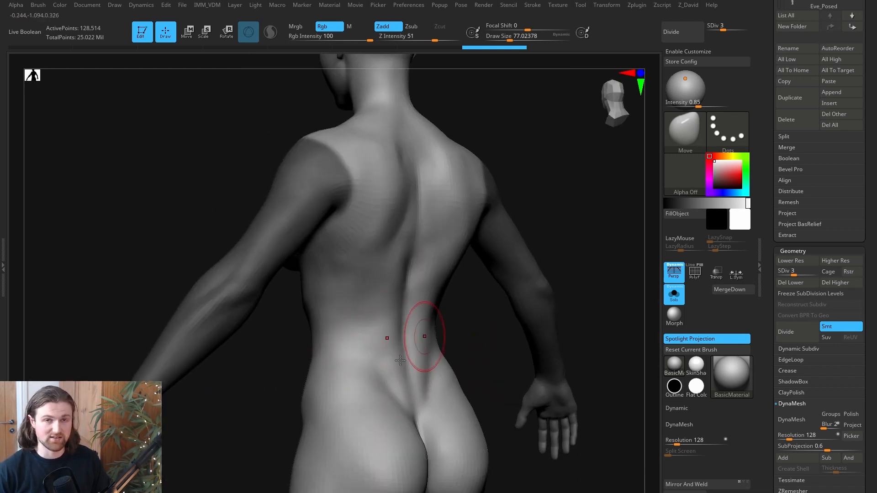
pyautogui.moveTo(515, 192)
pyautogui.mouseDown()
pyautogui.moveTo(568, 195)
pyautogui.moveTo(517, 242)
pyautogui.mouseUp()
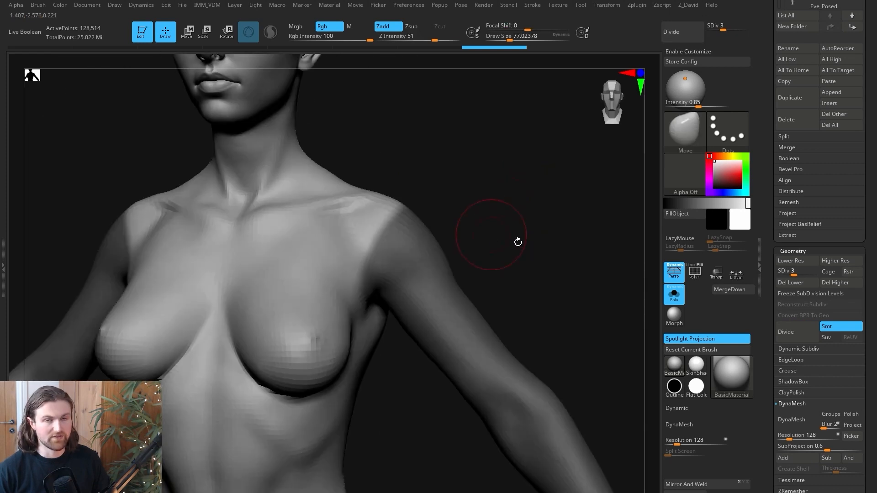
pyautogui.press('ctrl')
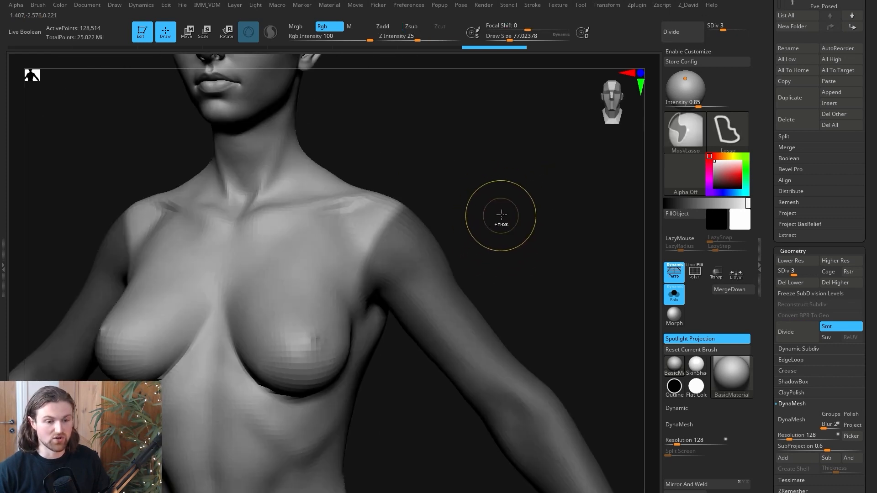
pyautogui.keyDown('ctrl'); pyautogui.click(497, 229); pyautogui.keyUp('ctrl')
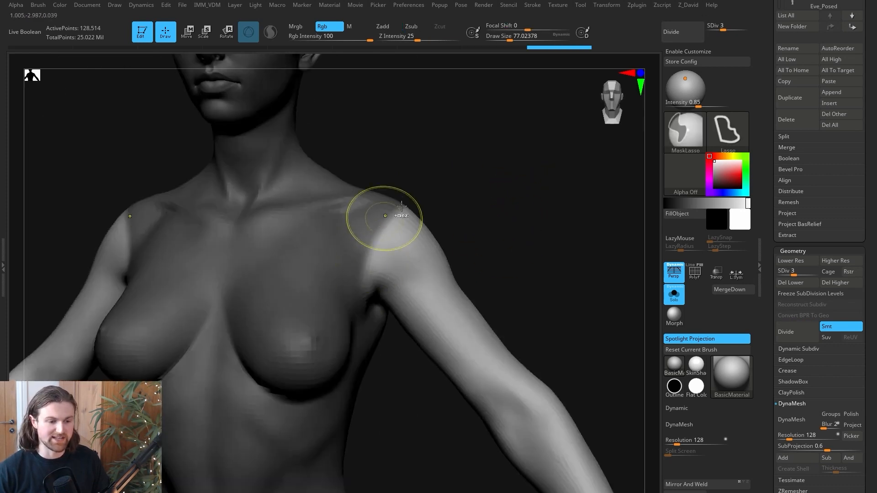
# Place the transform gizmo at the shoulder joint and try rotating the unmasked arms outward with the hard-edged mask.
pyautogui.moveTo(549, 313)
pyautogui.keyDown('alt'); pyautogui.mouseDown()
pyautogui.moveTo(575, 297)
pyautogui.moveTo(500, 231)
pyautogui.mouseUp(); pyautogui.keyUp('alt')
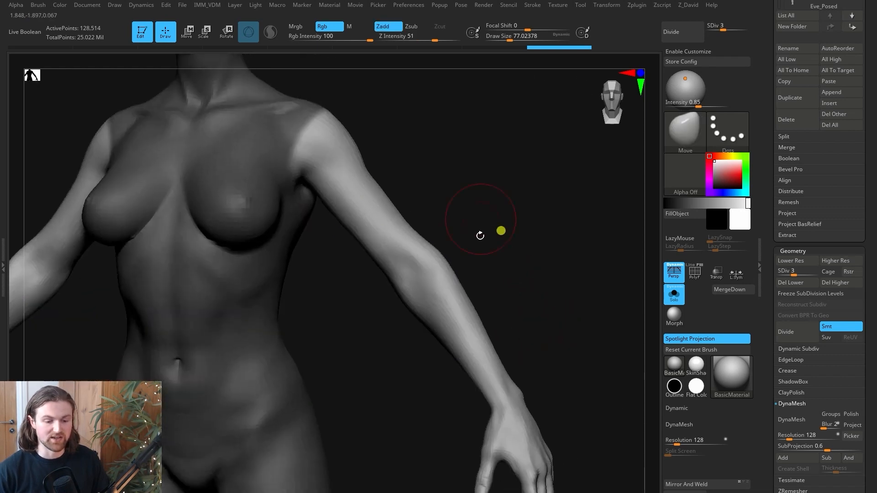
pyautogui.keyDown('alt'); pyautogui.moveTo(458, 181); pyautogui.dragTo(495, 285); pyautogui.keyUp('alt')
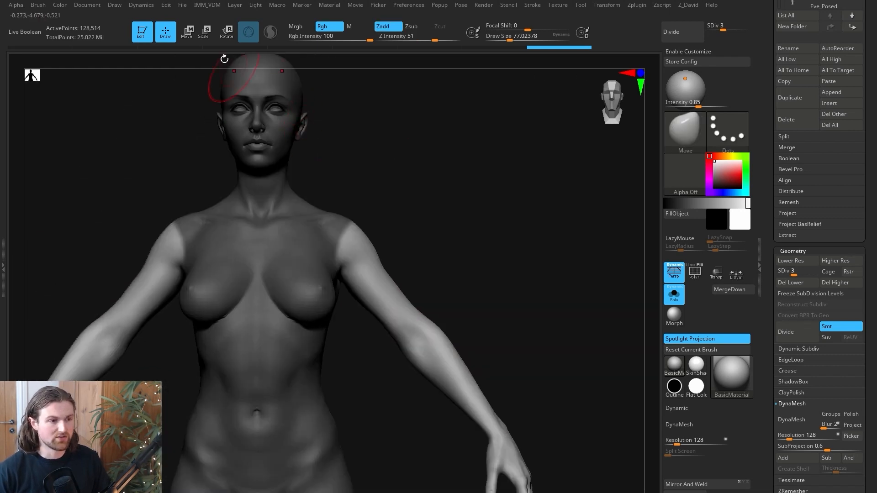
pyautogui.click(187, 35)
pyautogui.moveTo(380, 191)
pyautogui.mouseDown()
pyautogui.moveTo(411, 201)
pyautogui.moveTo(387, 201)
pyautogui.mouseUp()
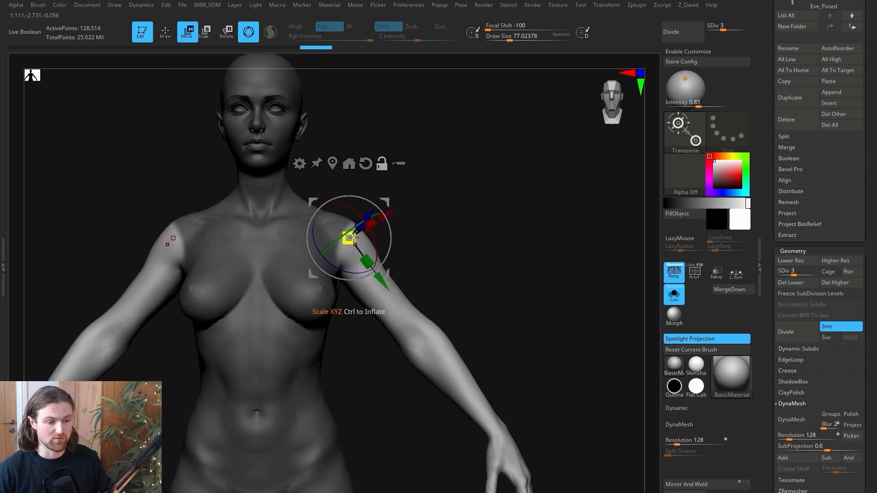
pyautogui.keyDown('alt'); pyautogui.moveTo(445, 224); pyautogui.dragTo(464, 234); pyautogui.keyUp('alt')
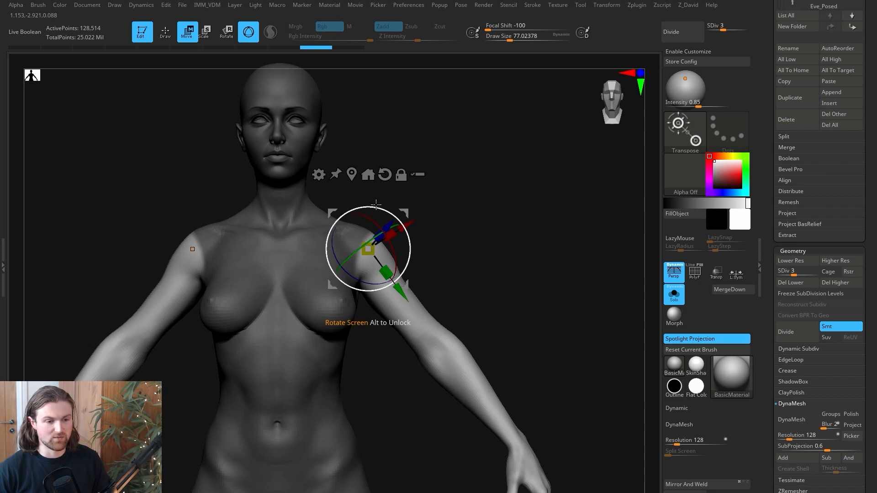
pyautogui.moveTo(377, 208); pyautogui.dragTo(363, 245)
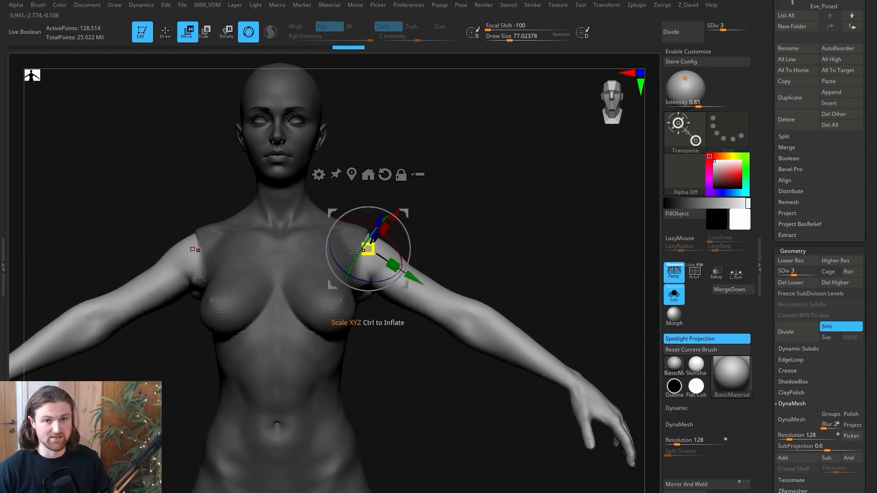
pyautogui.moveTo(493, 215); pyautogui.dragTo(434, 205)
pyautogui.moveTo(358, 196); pyautogui.dragTo(340, 197)
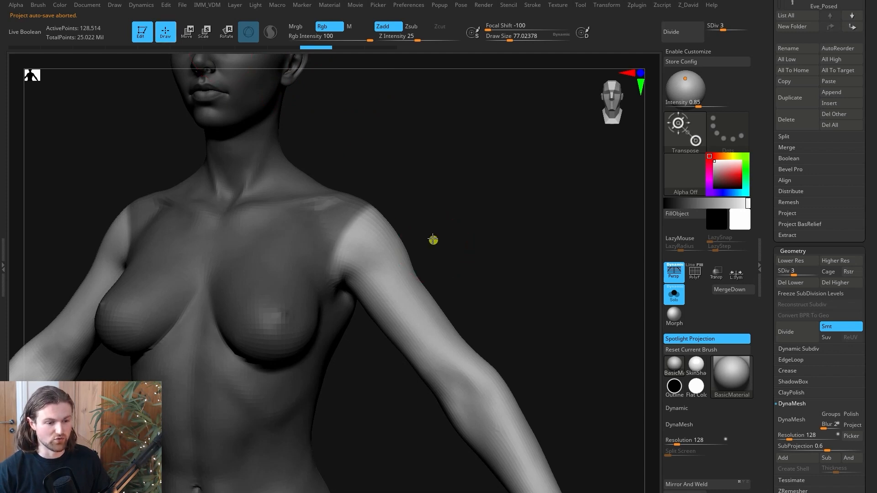
# Blur the mask edge at the shoulders and bring back the transform gizmo.
pyautogui.keyDown('alt'); pyautogui.moveTo(434, 243); pyautogui.dragTo(427, 228); pyautogui.keyUp('alt')
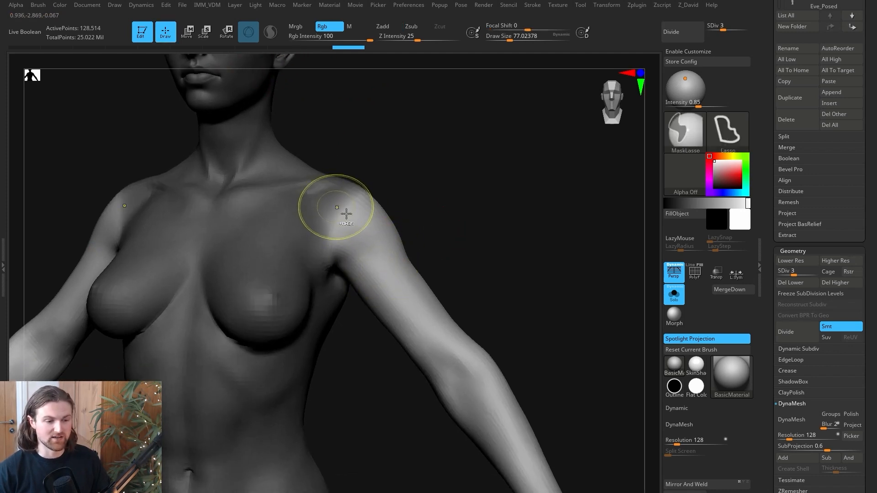
pyautogui.keyDown('ctrl'); pyautogui.click(395, 281); pyautogui.keyUp('ctrl')
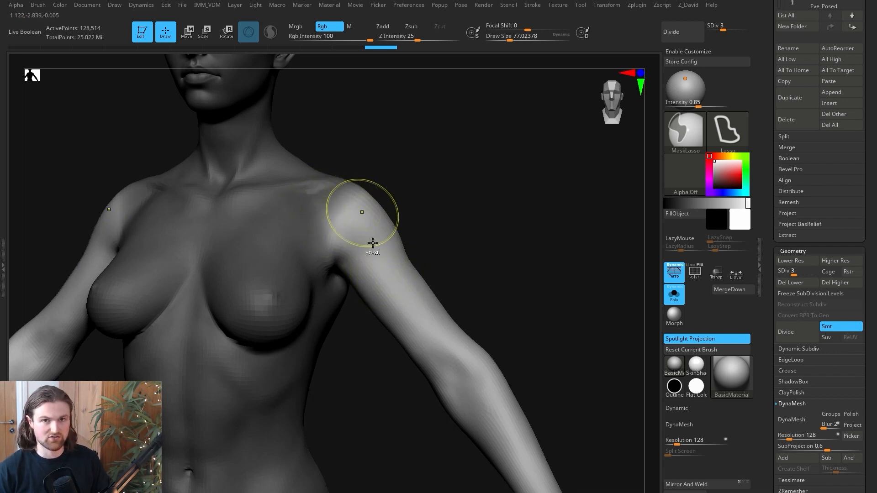
pyautogui.press('w')
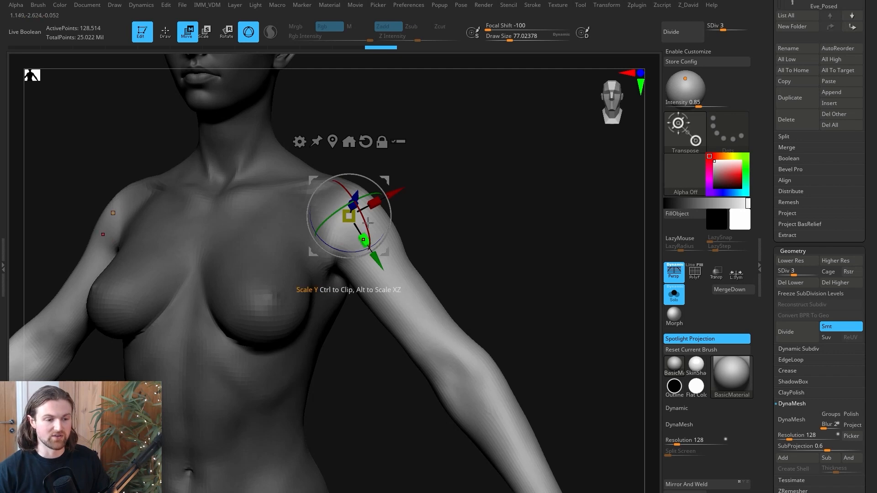
pyautogui.keyDown('ctrl'); pyautogui.moveTo(442, 205); pyautogui.dragTo(445, 249, button='right'); pyautogui.keyUp('ctrl')
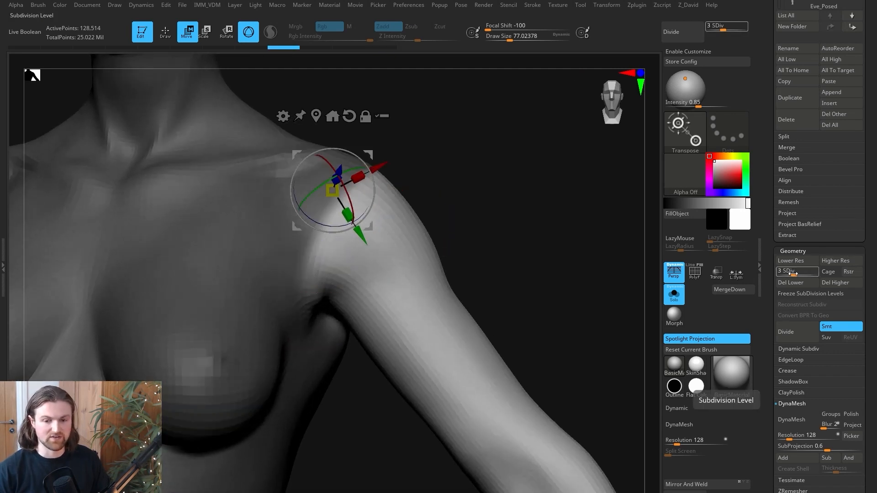
# Try blurring the shoulder mask at subdivision level 6 and again at level 1 to compare the softening.
pyautogui.moveTo(793, 273); pyautogui.dragTo(795, 273)
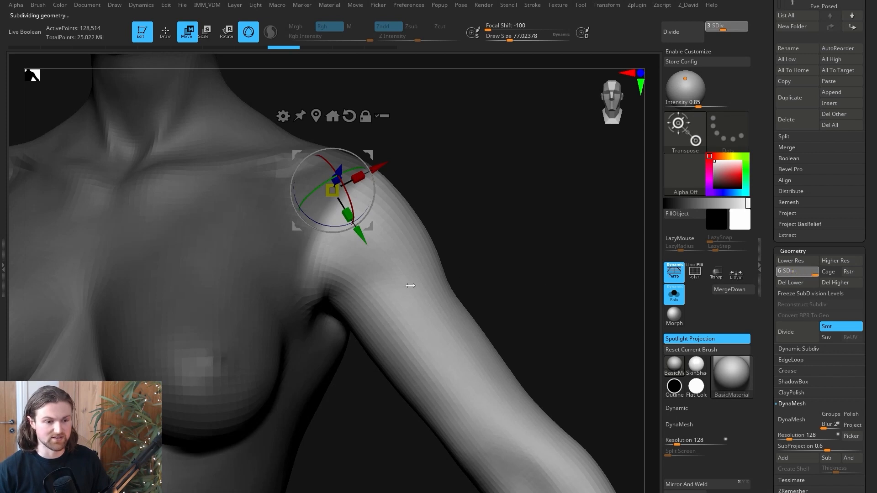
pyautogui.keyDown('ctrl'); pyautogui.click(402, 269); pyautogui.keyUp('ctrl')
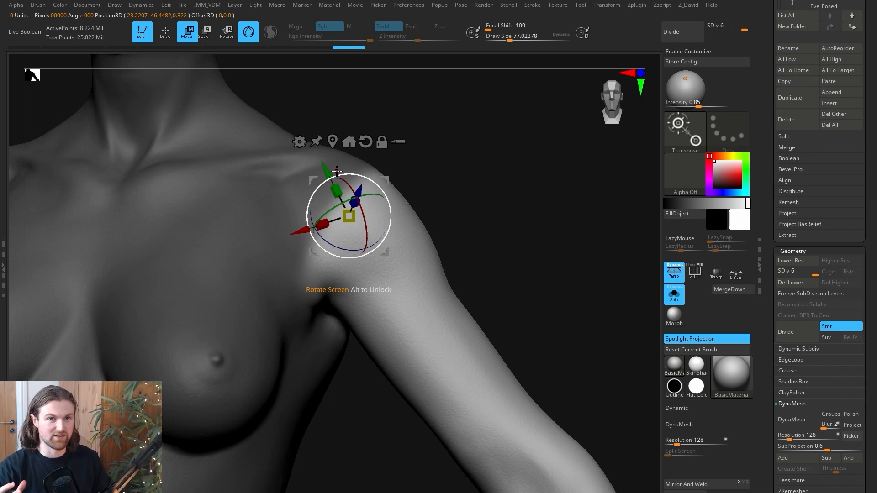
pyautogui.hotkey('shift', 'd')
pyautogui.hotkey('shift', 'd')
pyautogui.hotkey('shift', 'd')
pyautogui.hotkey('shift', 'd')
pyautogui.hotkey('shift', 'd')
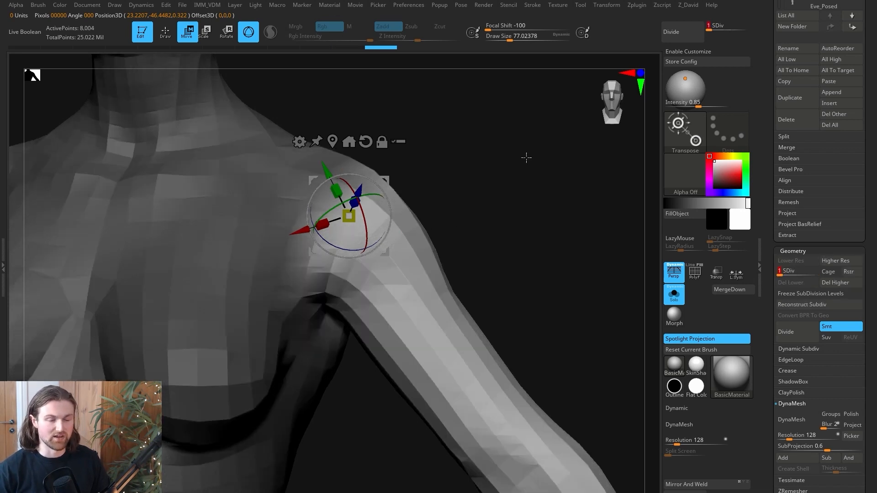
pyautogui.keyDown('ctrl'); pyautogui.click(418, 305); pyautogui.keyUp('ctrl')
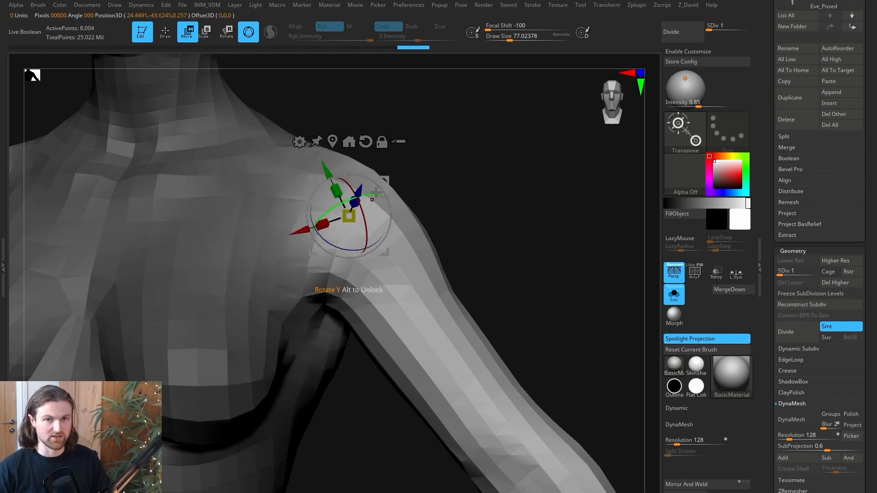
# Return to subdivision level 3 and rotate the unmasked arms upward about the shoulder joints.
pyautogui.hotkey('ctrl', 'z')
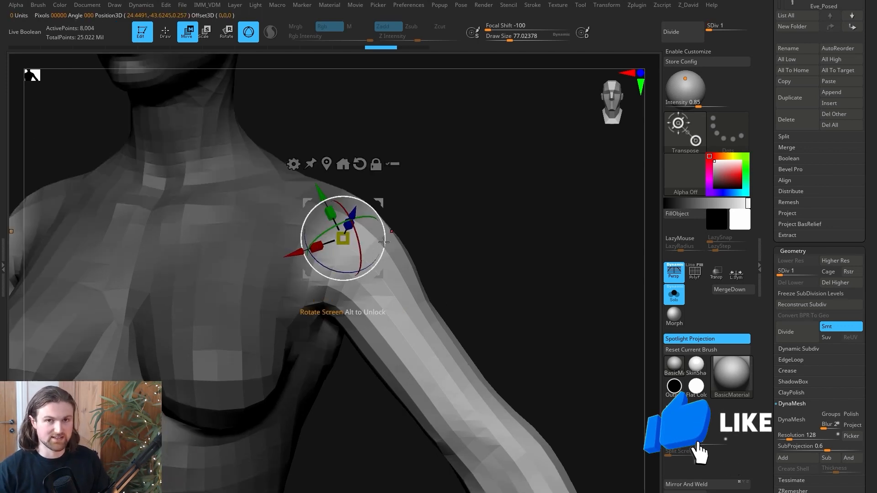
pyautogui.hotkey('ctrl', 'd')
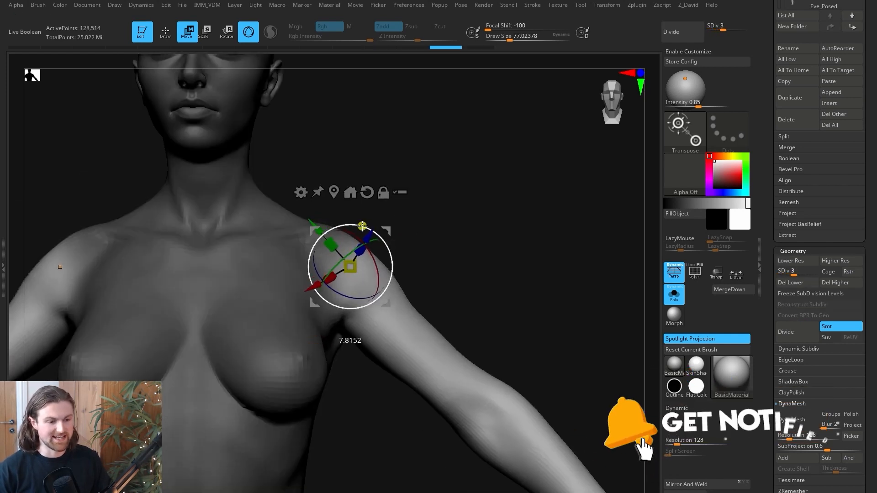
pyautogui.moveTo(362, 226); pyautogui.dragTo(441, 229)
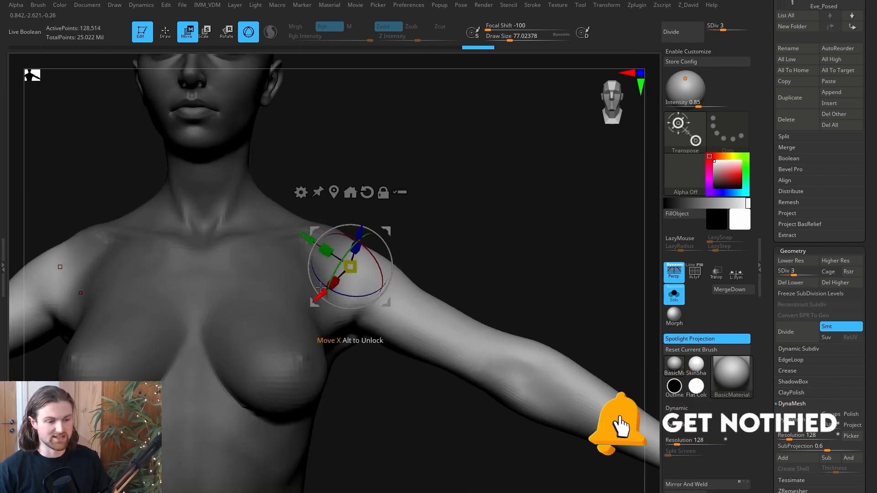
pyautogui.keyDown('alt'); pyautogui.moveTo(372, 425); pyautogui.dragTo(330, 320); pyautogui.keyUp('alt')
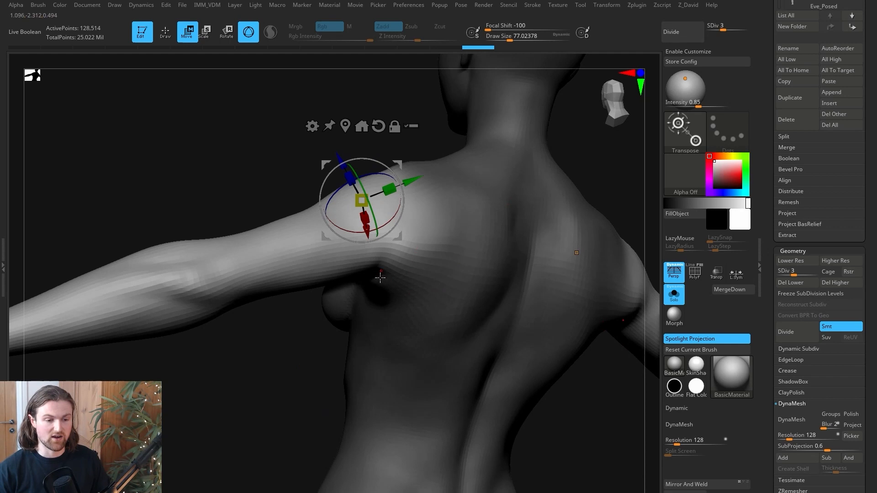
pyautogui.moveTo(313, 358); pyautogui.dragTo(401, 291)
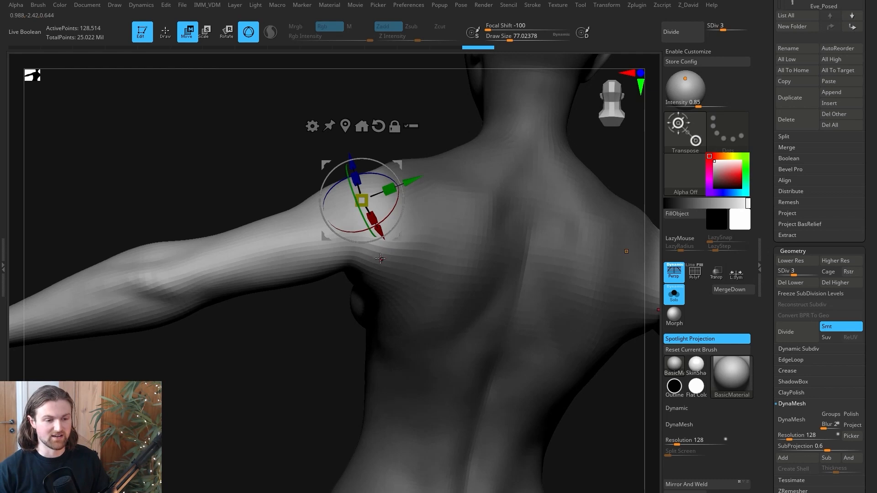
pyautogui.hotkey('ctrl', 'z')
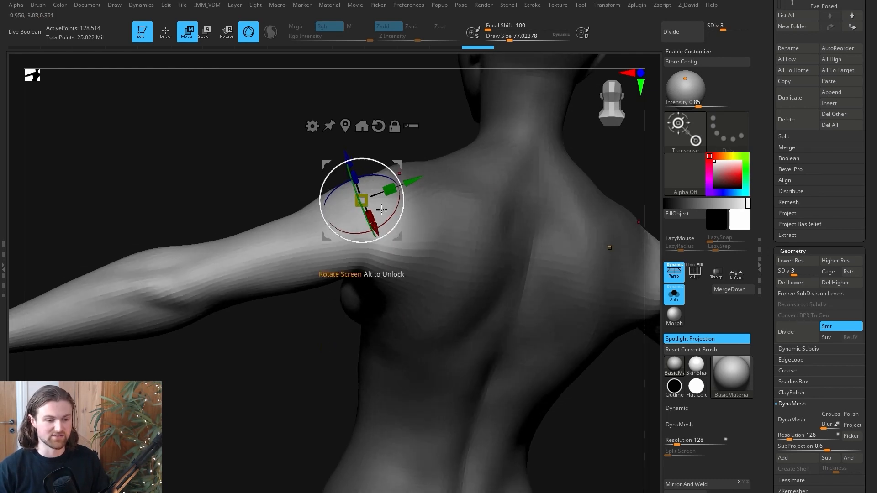
# Apply the Flat Color material and examine the softness of the shoulder mask edge from the front and back.
pyautogui.moveTo(251, 181)
pyautogui.mouseDown()
pyautogui.moveTo(295, 190)
pyautogui.moveTo(381, 292)
pyautogui.mouseUp()
pyautogui.press('q')
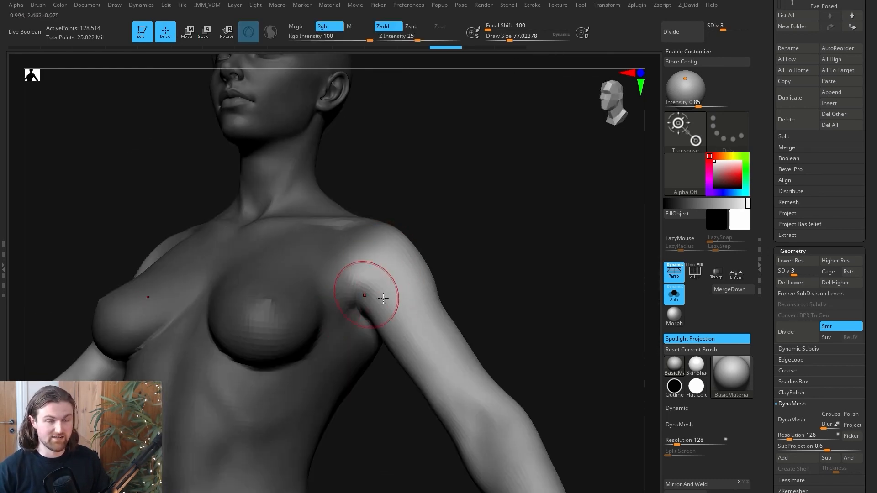
pyautogui.click(729, 375)
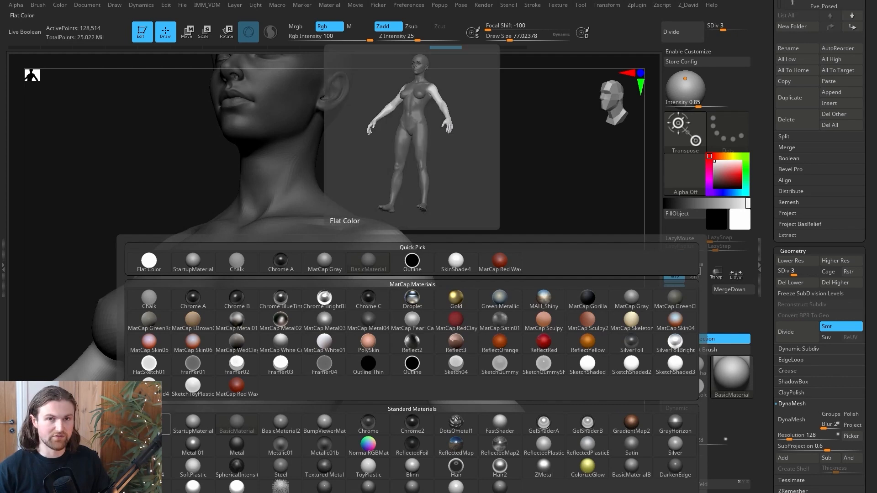
pyautogui.click(149, 424)
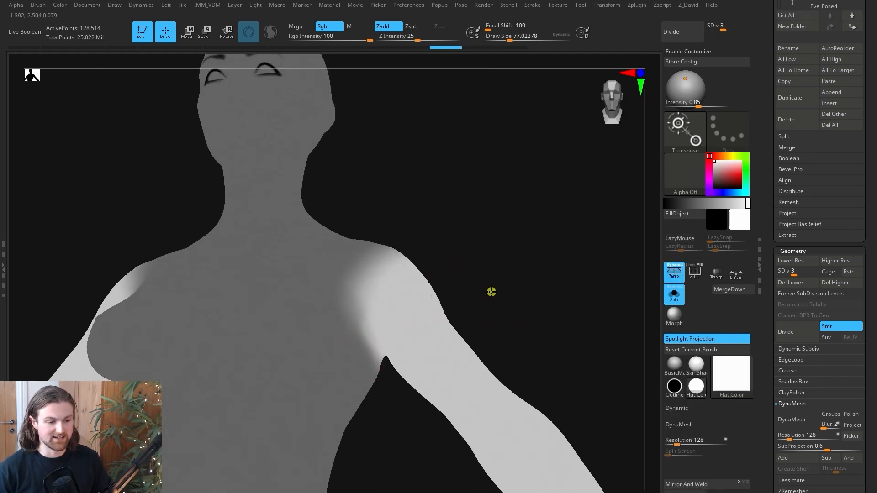
pyautogui.moveTo(492, 292); pyautogui.dragTo(443, 292)
pyautogui.moveTo(451, 247)
pyautogui.mouseDown()
pyautogui.moveTo(521, 274)
pyautogui.moveTo(342, 172)
pyautogui.mouseUp()
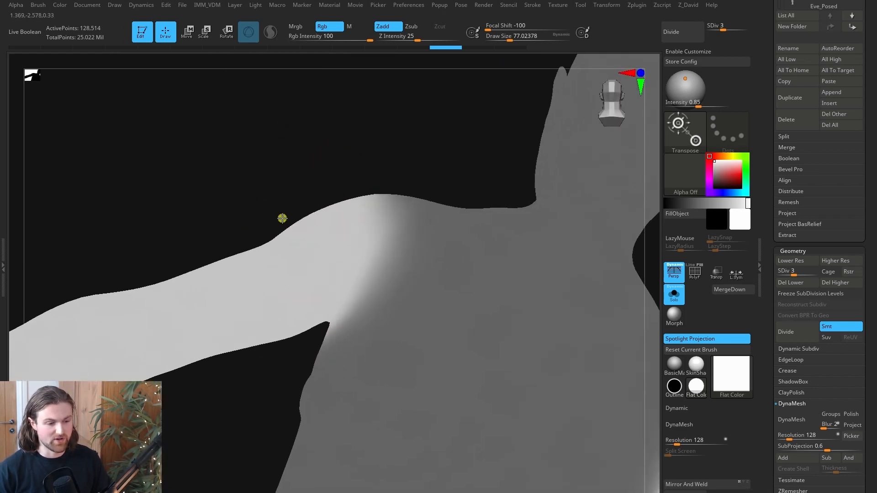
pyautogui.moveTo(283, 217); pyautogui.dragTo(282, 217)
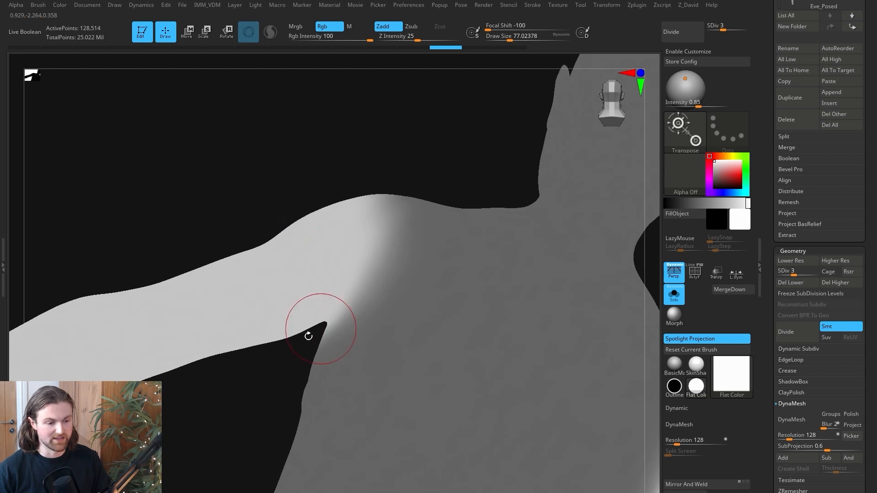
# Lasso a mask area at the armpit and try rotating the arms upward about the shoulder joints with BasicMaterial applied.
pyautogui.press('ctrl')
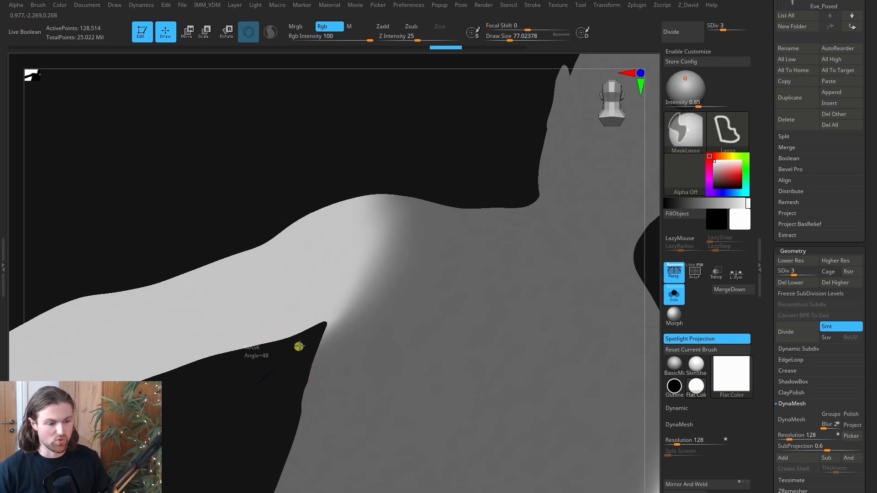
pyautogui.moveTo(339, 311)
pyautogui.keyDown('ctrl'); pyautogui.mouseDown()
pyautogui.moveTo(377, 301)
pyautogui.moveTo(338, 390)
pyautogui.moveTo(273, 420)
pyautogui.moveTo(237, 420)
pyautogui.mouseUp(); pyautogui.keyUp('ctrl')
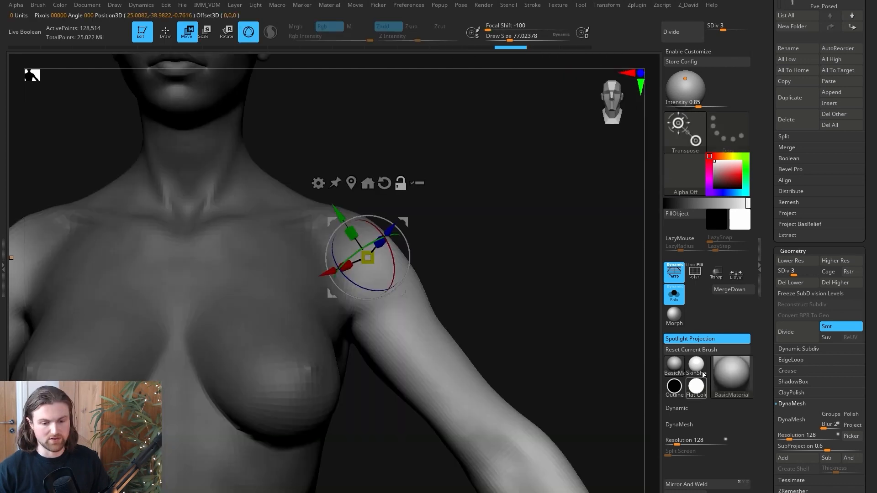
pyautogui.moveTo(379, 211); pyautogui.dragTo(359, 209)
pyautogui.moveTo(476, 208); pyautogui.dragTo(419, 219)
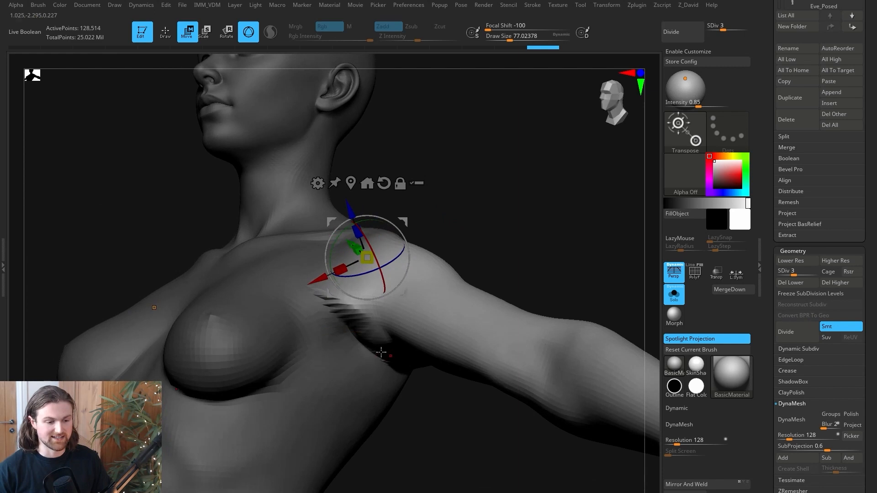
pyautogui.moveTo(400, 388); pyautogui.dragTo(395, 316)
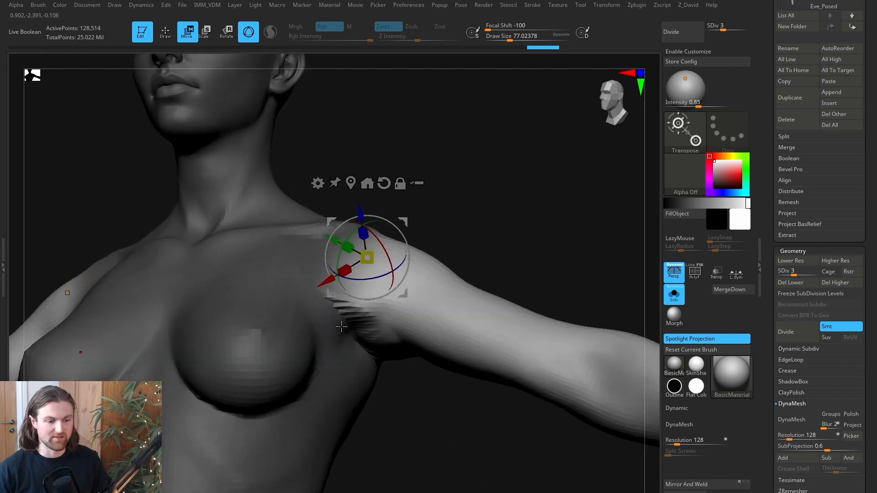
pyautogui.moveTo(516, 240); pyautogui.dragTo(426, 343)
# Revert the arms to the lowered pose, try raising them again about the shoulder joints, and undo that rotation.
pyautogui.hotkey('ctrl', 'shift', 'z')
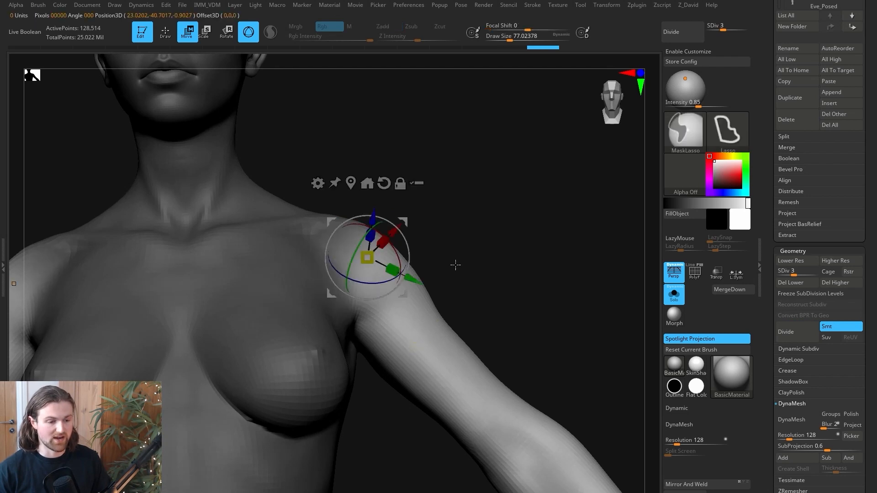
pyautogui.moveTo(488, 207); pyautogui.dragTo(470, 205)
pyautogui.moveTo(387, 218); pyautogui.dragTo(366, 343)
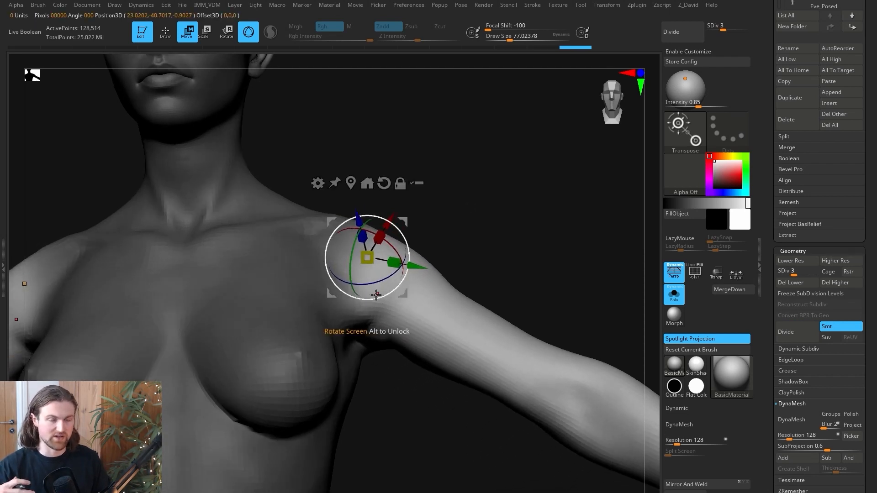
pyautogui.hotkey('ctrl', 'z')
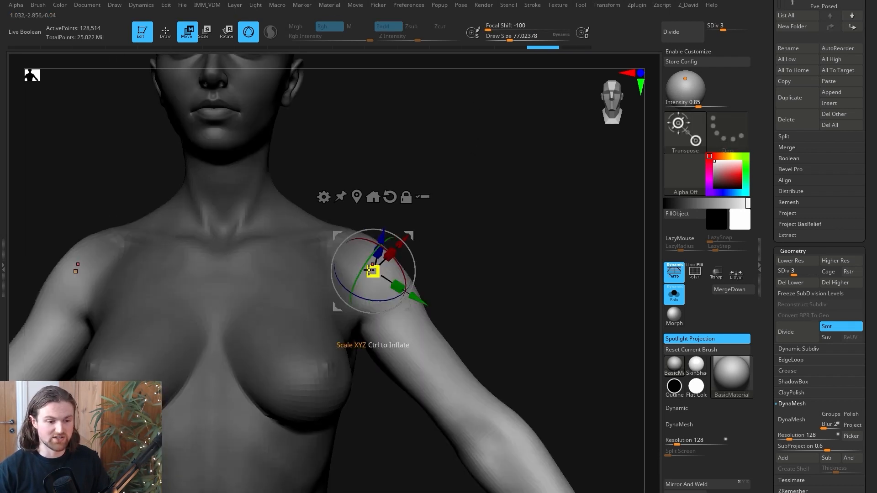
# Try adjusting the unmasked arms with the shoulder gizmo from the back view and undo the change.
pyautogui.moveTo(413, 233); pyautogui.dragTo(358, 181)
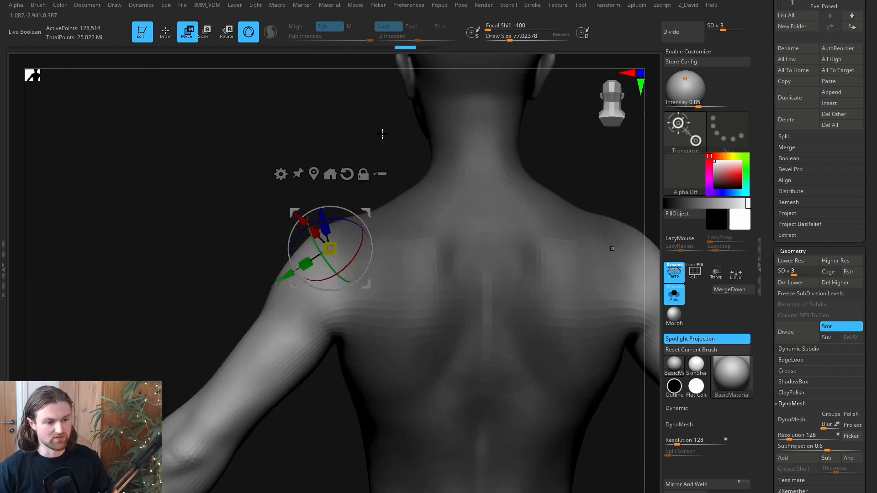
pyautogui.keyDown('alt'); pyautogui.moveTo(382, 134); pyautogui.dragTo(362, 145); pyautogui.keyUp('alt')
pyautogui.moveTo(337, 228); pyautogui.dragTo(410, 215)
pyautogui.hotkey('ctrl', 'z')
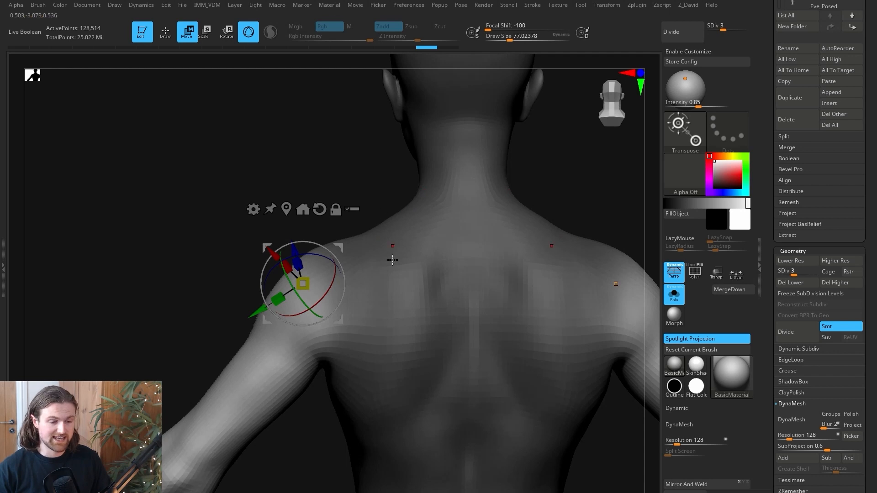
# Rotate the unmasked arms outward and upward about the shoulder joints from the front view.
pyautogui.moveTo(218, 320); pyautogui.dragTo(396, 280)
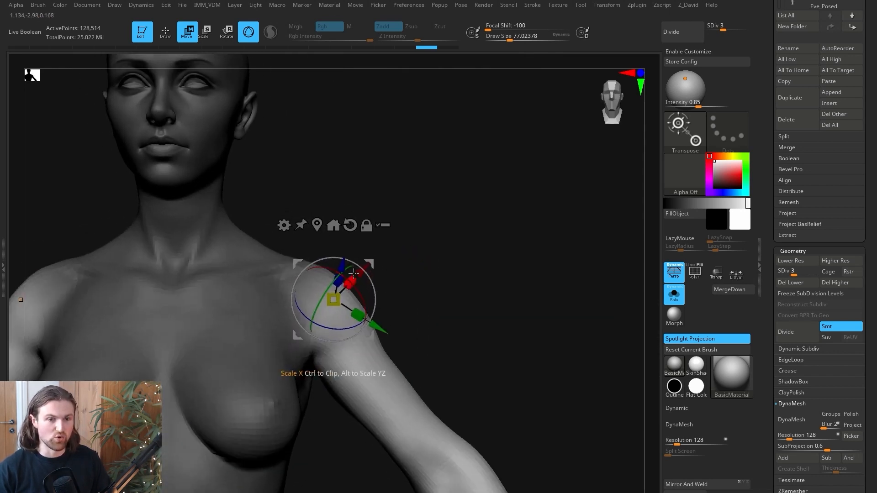
pyautogui.moveTo(488, 283)
pyautogui.keyDown('alt'); pyautogui.mouseDown()
pyautogui.moveTo(493, 297)
pyautogui.moveTo(487, 251)
pyautogui.moveTo(410, 232)
pyautogui.moveTo(402, 209)
pyautogui.moveTo(389, 204)
pyautogui.mouseUp(); pyautogui.keyUp('alt')
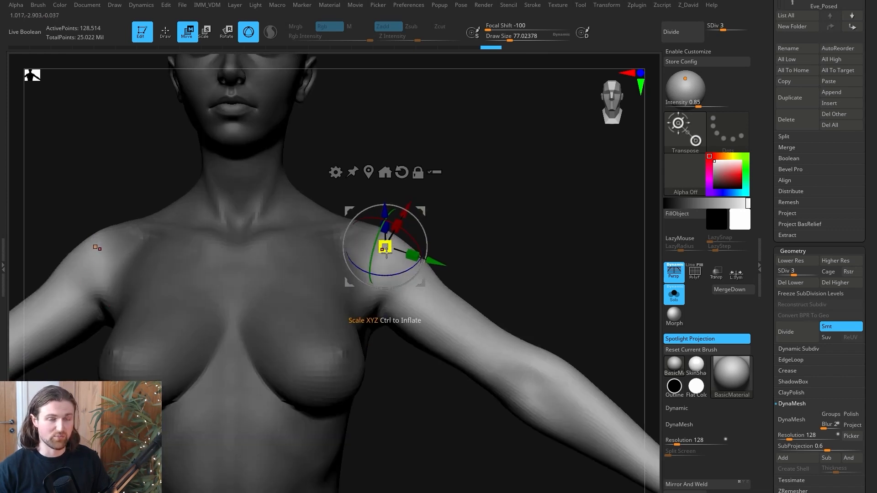
pyautogui.moveTo(419, 219); pyautogui.dragTo(416, 225)
# Raise the mesh to subdivision level 5, put away the transform gizmo and examine the posed shoulder and armpit.
pyautogui.moveTo(223, 236); pyautogui.dragTo(322, 269)
pyautogui.keyDown('alt'); pyautogui.moveTo(464, 181); pyautogui.dragTo(453, 211); pyautogui.keyUp('alt')
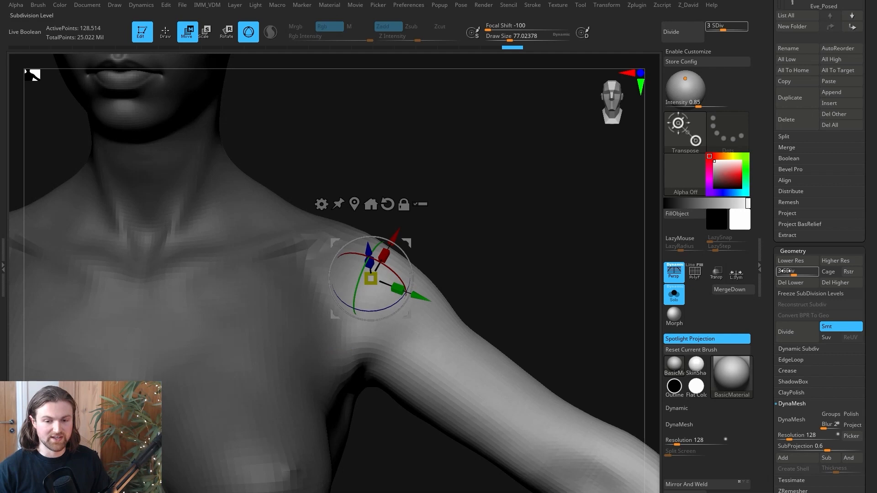
pyautogui.keyDown('alt'); pyautogui.moveTo(530, 224); pyautogui.dragTo(525, 241); pyautogui.keyUp('alt')
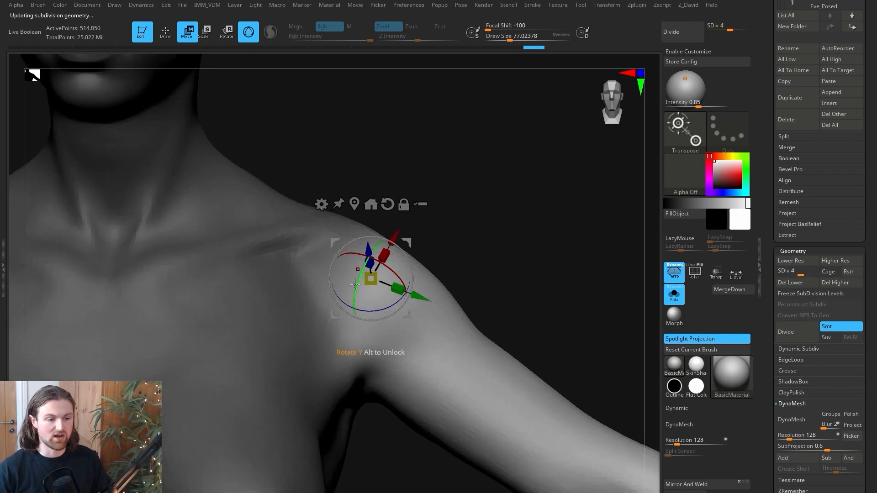
pyautogui.press('d')
pyautogui.press('d')
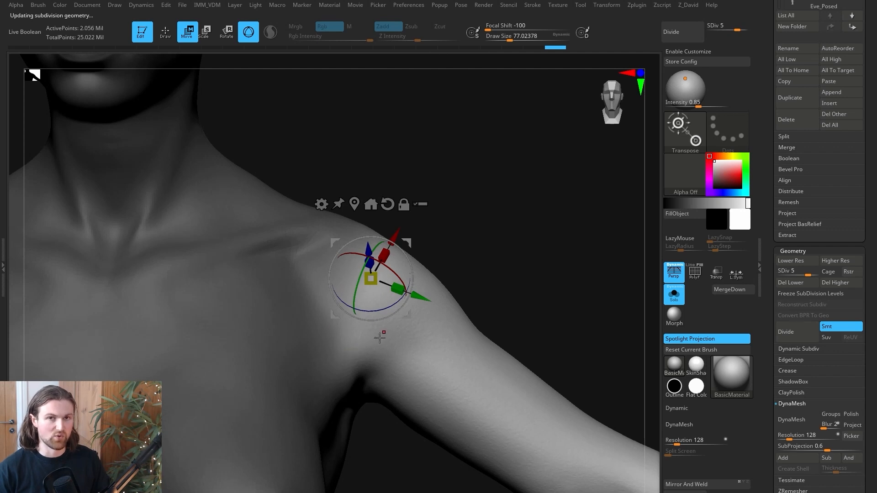
pyautogui.press('q')
pyautogui.moveTo(511, 239)
pyautogui.mouseDown()
pyautogui.moveTo(479, 242)
pyautogui.moveTo(514, 226)
pyautogui.moveTo(377, 336)
pyautogui.mouseUp()
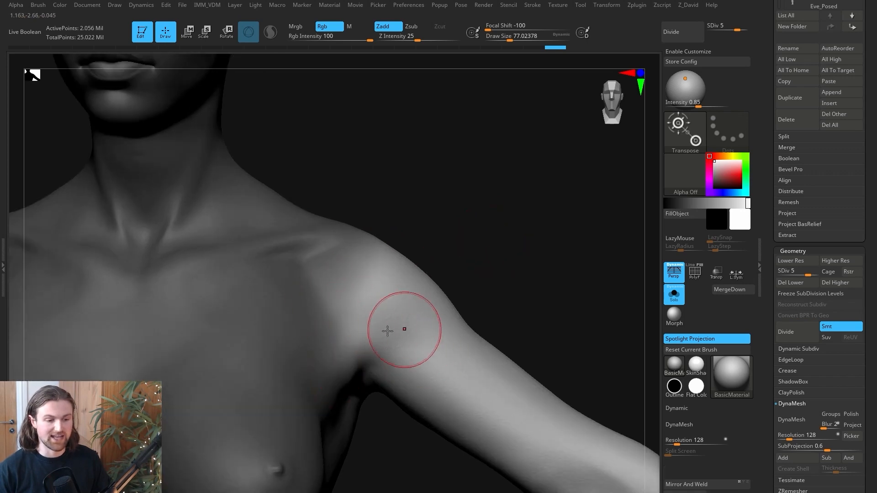
pyautogui.moveTo(503, 266); pyautogui.dragTo(354, 286)
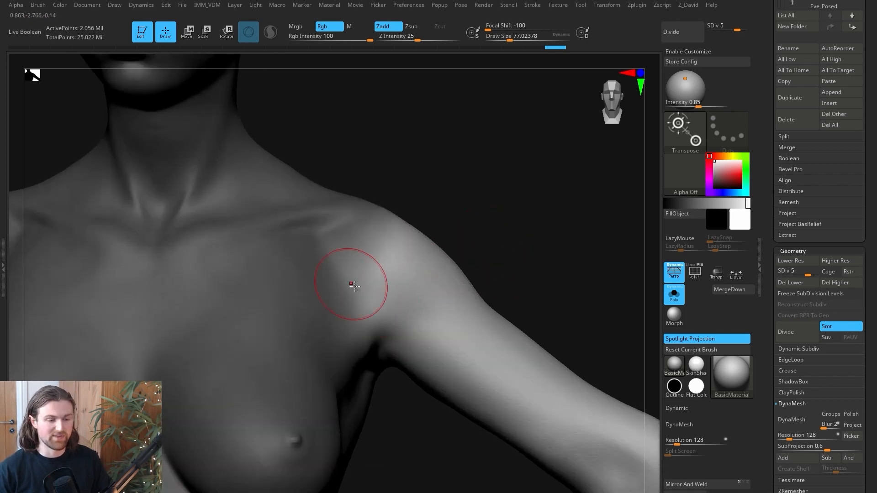
pyautogui.moveTo(507, 251); pyautogui.dragTo(383, 205)
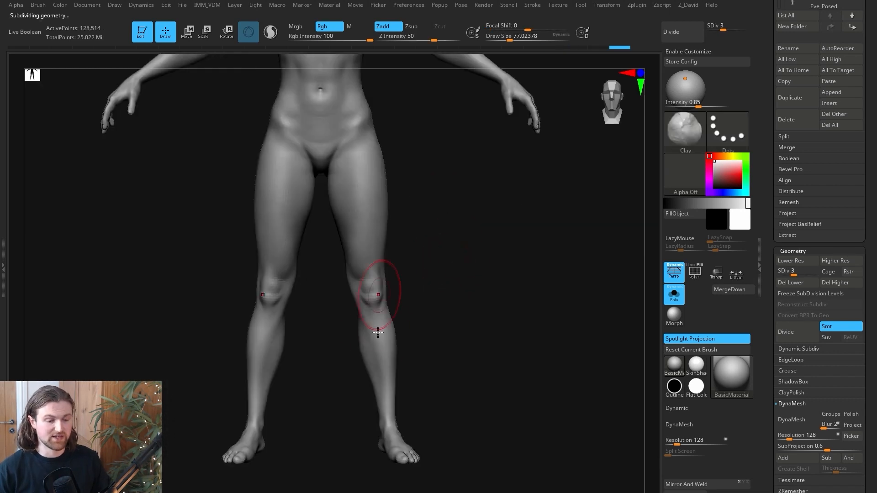
# Lasso-mask both legs up to the diagonal hip creases at subdivision level 3.
pyautogui.moveTo(402, 178)
pyautogui.mouseDown()
pyautogui.moveTo(434, 193)
pyautogui.moveTo(402, 203)
pyautogui.mouseUp()
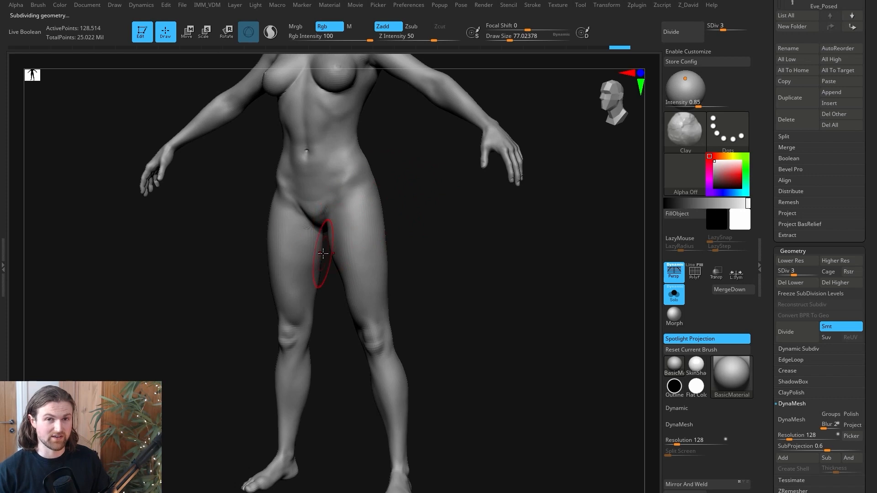
pyautogui.moveTo(447, 275); pyautogui.dragTo(368, 272)
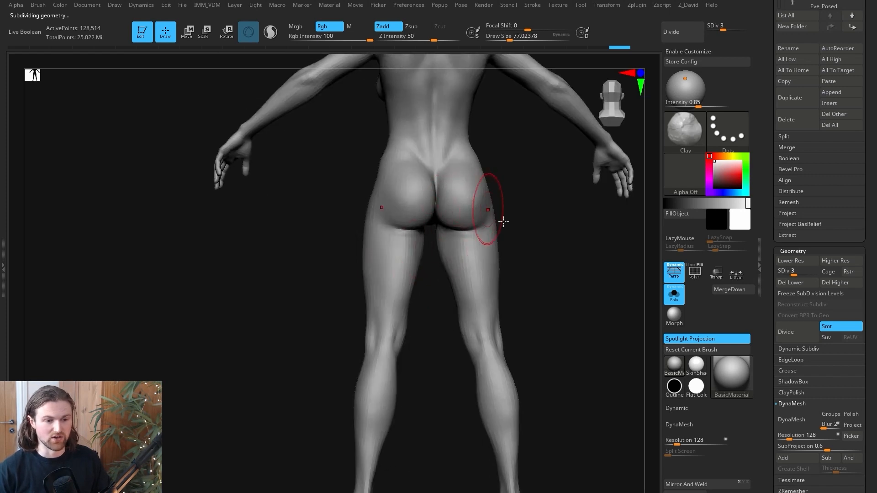
pyautogui.moveTo(536, 258); pyautogui.dragTo(515, 269)
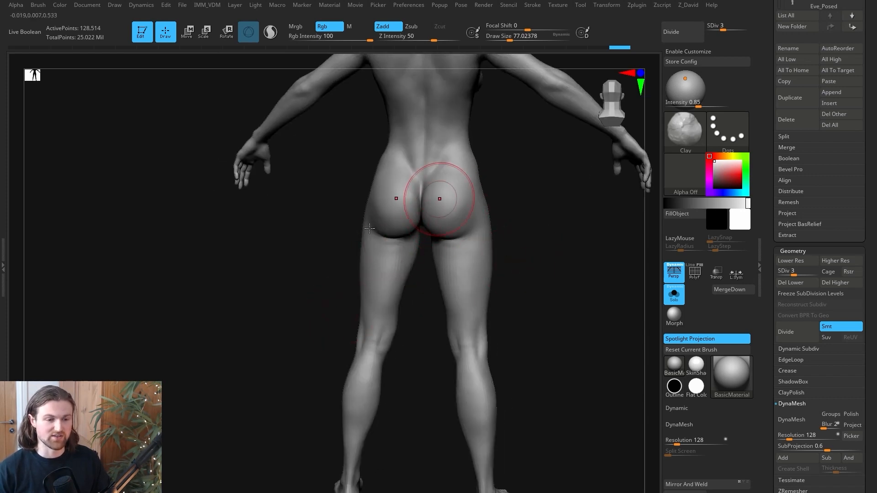
pyautogui.moveTo(274, 293)
pyautogui.mouseDown()
pyautogui.moveTo(371, 283)
pyautogui.moveTo(356, 380)
pyautogui.moveTo(471, 415)
pyautogui.moveTo(448, 206)
pyautogui.moveTo(373, 147)
pyautogui.moveTo(347, 171)
pyautogui.moveTo(348, 198)
pyautogui.mouseUp()
pyautogui.moveTo(395, 120)
pyautogui.keyDown('alt'); pyautogui.mouseDown()
pyautogui.moveTo(449, 231)
pyautogui.moveTo(462, 326)
pyautogui.mouseUp(); pyautogui.keyUp('alt')
pyautogui.keyDown('alt'); pyautogui.moveTo(473, 387); pyautogui.dragTo(507, 293); pyautogui.keyUp('alt')
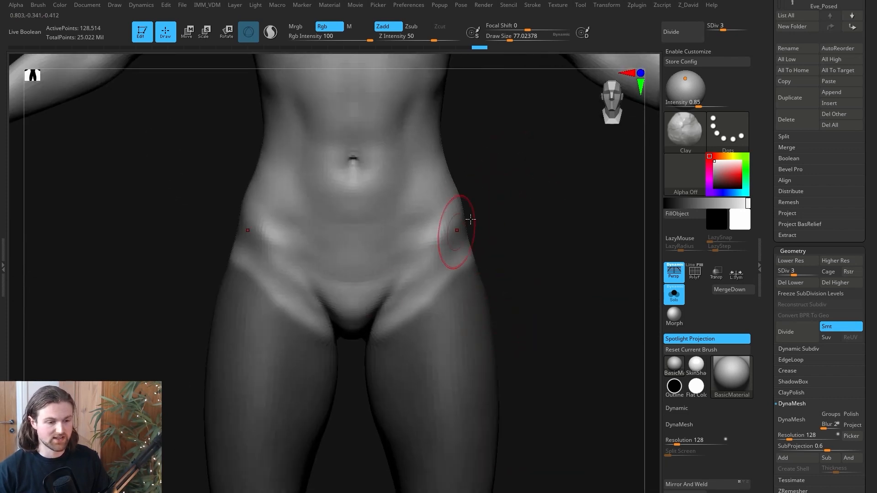
pyautogui.press('ctrl')
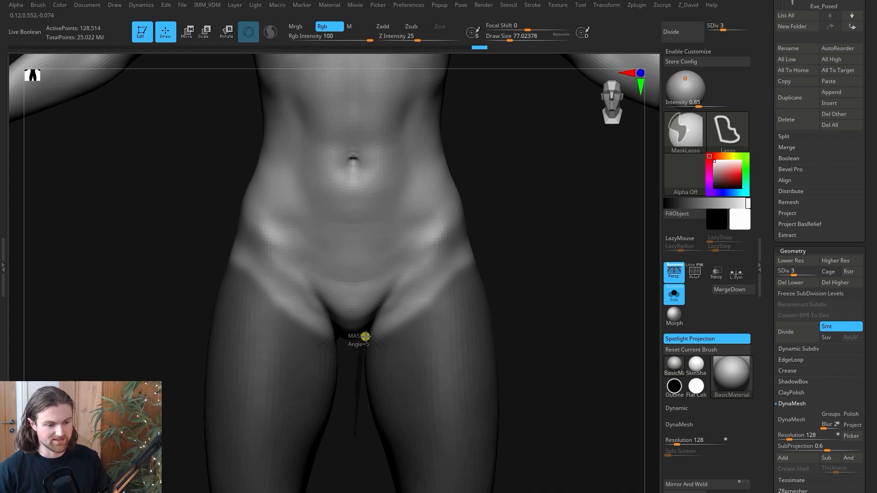
pyautogui.moveTo(377, 317)
pyautogui.keyDown('ctrl'); pyautogui.mouseDown()
pyautogui.moveTo(419, 260)
pyautogui.moveTo(479, 204)
pyautogui.moveTo(508, 212)
pyautogui.moveTo(568, 292)
pyautogui.moveTo(303, 303)
pyautogui.mouseUp(); pyautogui.keyUp('ctrl')
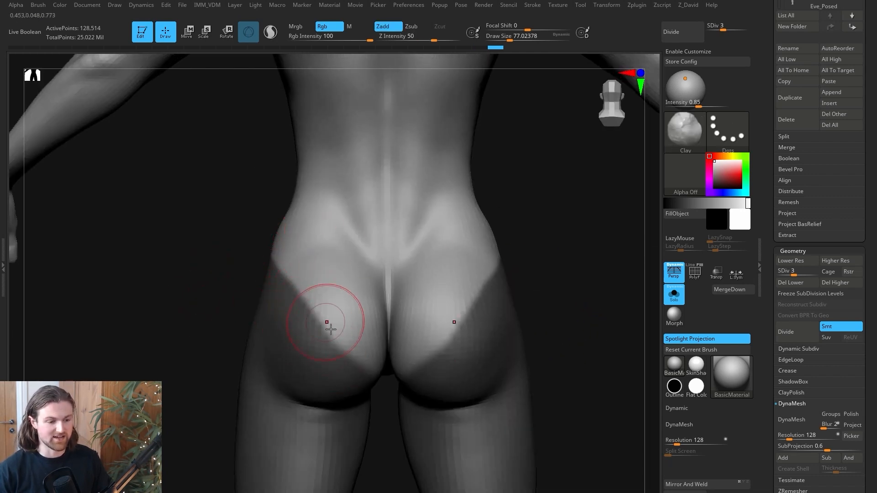
# Switch the masking brush from MaskLasso to MaskPen and enlarge the draw size to about 154.
pyautogui.keyDown('alt'); pyautogui.moveTo(361, 369); pyautogui.dragTo(340, 231, button='right'); pyautogui.keyUp('alt')
pyautogui.moveTo(552, 281)
pyautogui.mouseDown()
pyautogui.moveTo(553, 292)
pyautogui.moveTo(524, 308)
pyautogui.mouseUp()
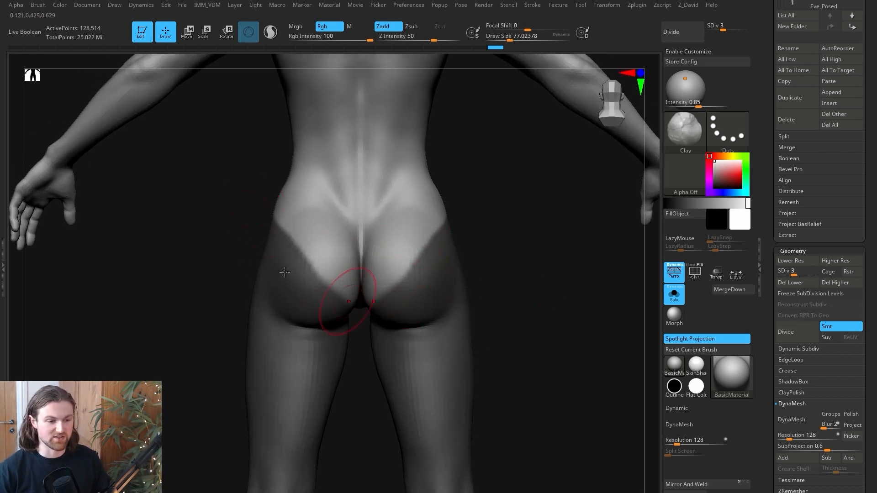
pyautogui.moveTo(523, 296); pyautogui.dragTo(342, 283)
pyautogui.press('ctrl')
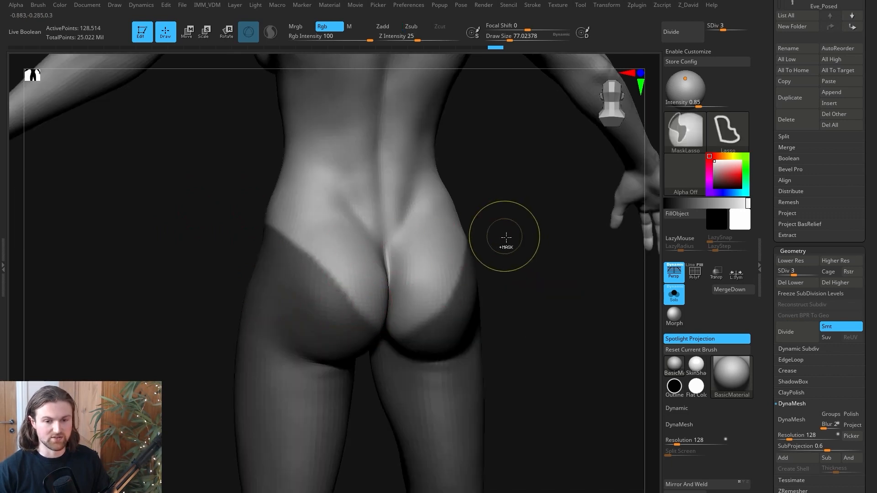
pyautogui.click(686, 133)
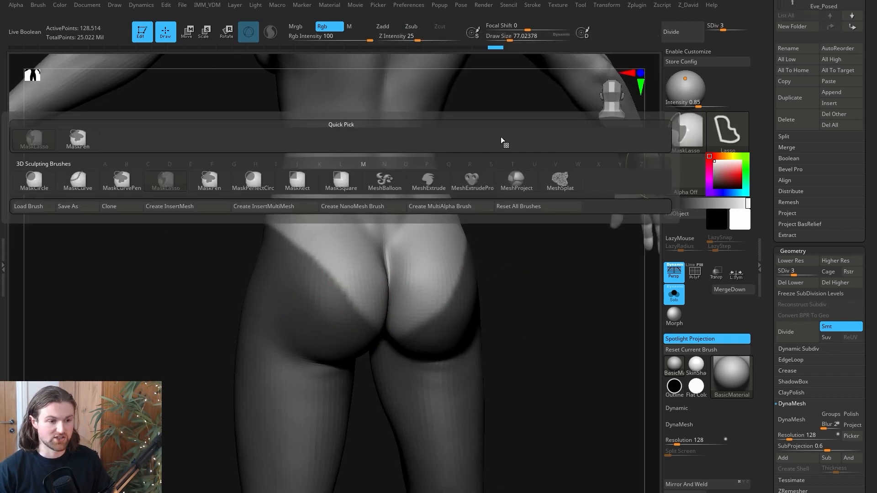
pyautogui.click(84, 146)
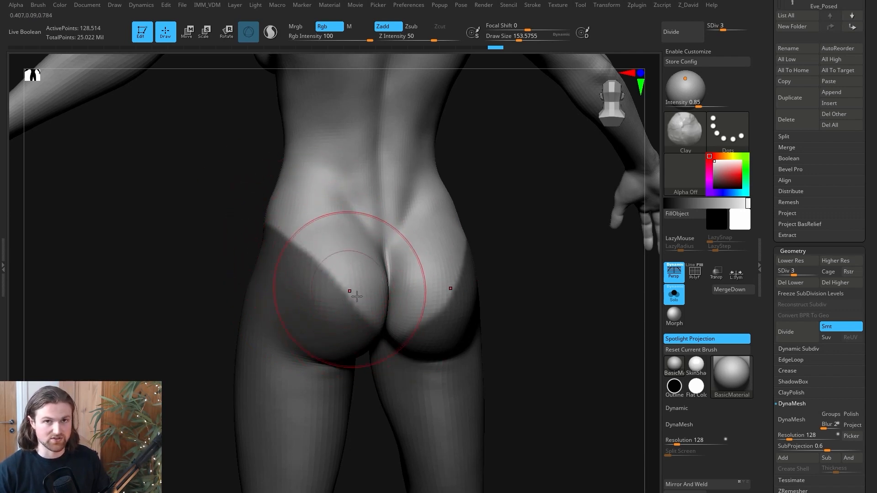
# Refine the leg mask by painting a softer edge across the buttocks and along the front hip creases.
pyautogui.press('ctrl')
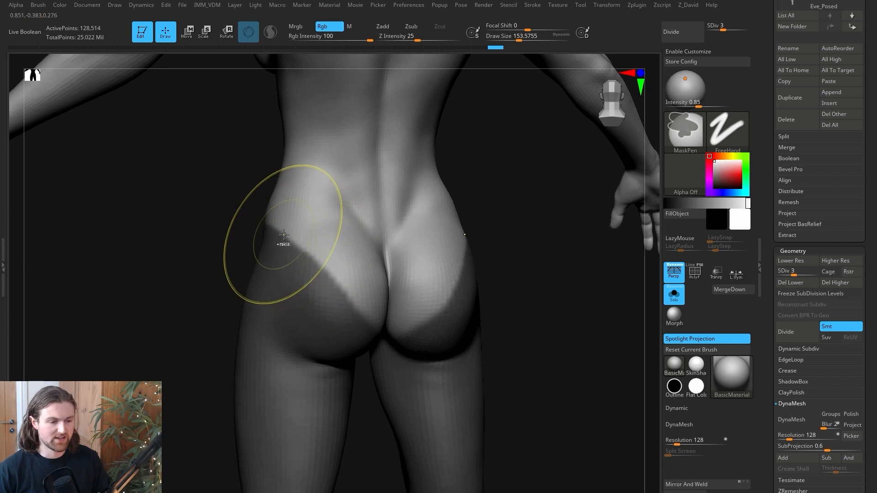
pyautogui.keyDown('ctrl'); pyautogui.click(286, 240); pyautogui.keyUp('ctrl')
pyautogui.keyDown('ctrl'); pyautogui.click(287, 241); pyautogui.keyUp('ctrl')
pyautogui.keyDown('ctrl'); pyautogui.moveTo(286, 240); pyautogui.dragTo(349, 317); pyautogui.keyUp('ctrl')
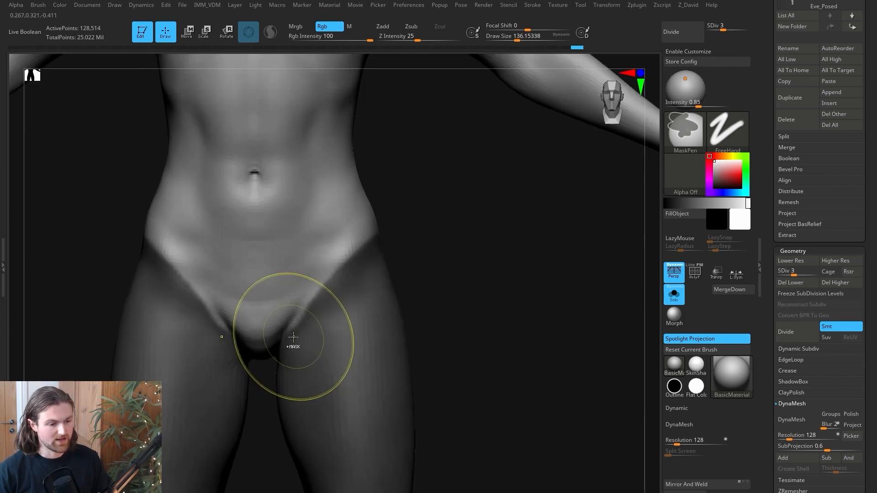
pyautogui.keyDown('ctrl'); pyautogui.moveTo(293, 343); pyautogui.dragTo(364, 266); pyautogui.keyUp('ctrl')
pyautogui.moveTo(325, 310)
pyautogui.keyDown('ctrl'); pyautogui.mouseDown()
pyautogui.moveTo(358, 255)
pyautogui.moveTo(363, 250)
pyautogui.moveTo(345, 274)
pyautogui.moveTo(378, 251)
pyautogui.mouseUp(); pyautogui.keyUp('ctrl')
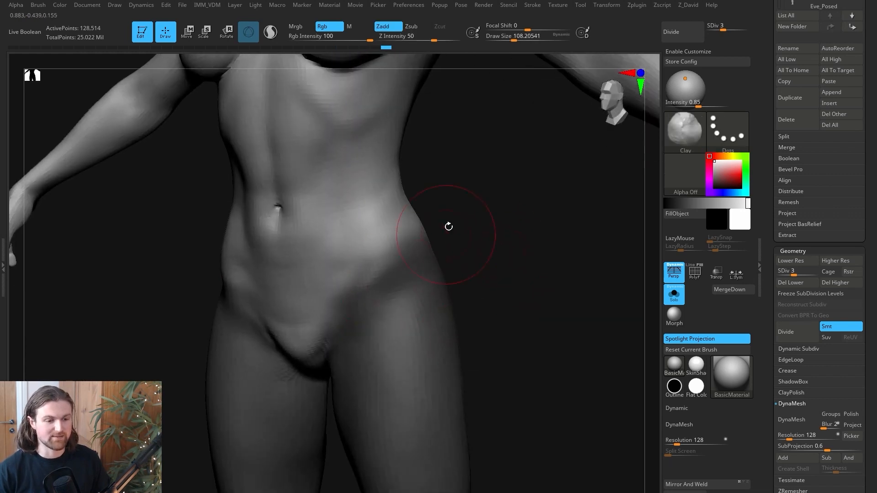
# Invert the leg mask so the legs are free and place the transform gizmo at the hip joint.
pyautogui.moveTo(448, 227); pyautogui.dragTo(371, 260)
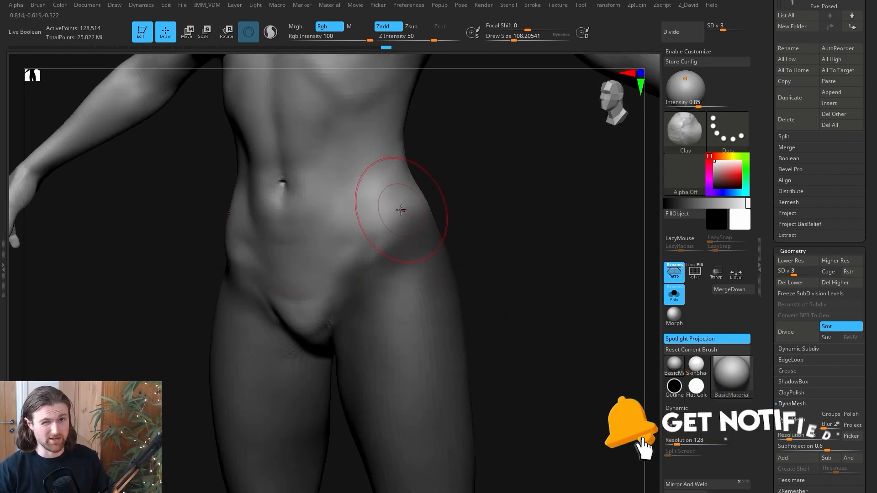
pyautogui.moveTo(471, 241)
pyautogui.mouseDown()
pyautogui.moveTo(503, 243)
pyautogui.moveTo(507, 281)
pyautogui.moveTo(472, 282)
pyautogui.mouseUp()
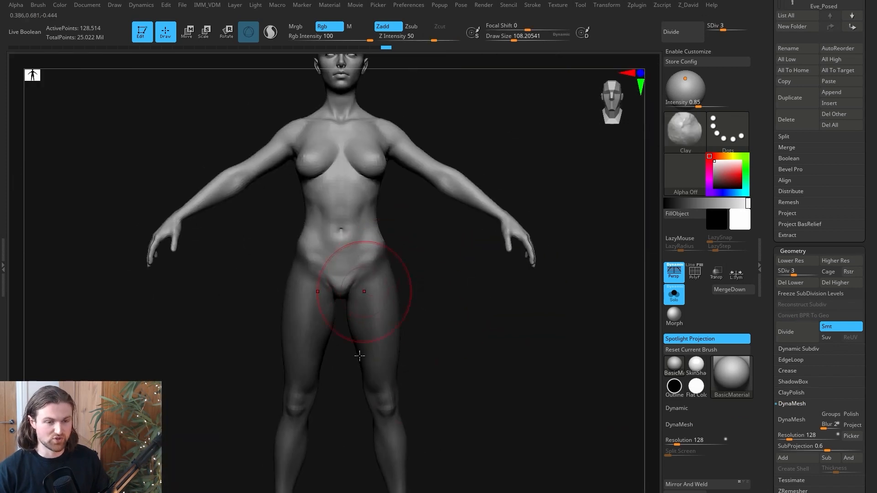
pyautogui.keyDown('alt'); pyautogui.moveTo(443, 309); pyautogui.dragTo(479, 324); pyautogui.keyUp('alt')
pyautogui.moveTo(257, 184); pyautogui.dragTo(291, 199)
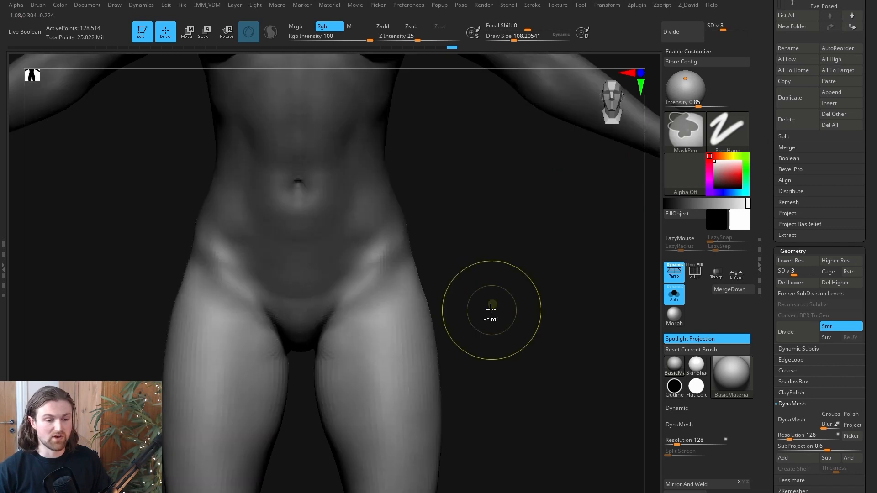
pyautogui.press('w')
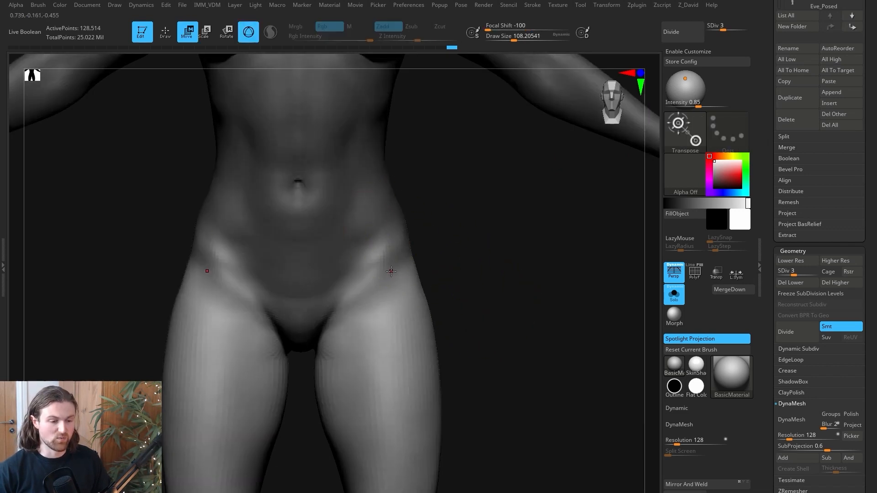
pyautogui.click(391, 268)
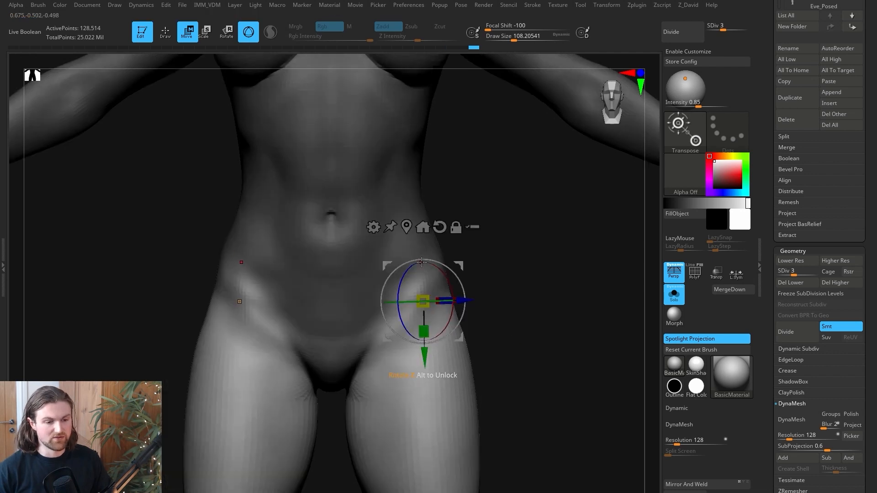
# Try rotating both legs outward about the hips.
pyautogui.keyDown('alt'); pyautogui.moveTo(543, 315); pyautogui.dragTo(534, 291); pyautogui.keyUp('alt')
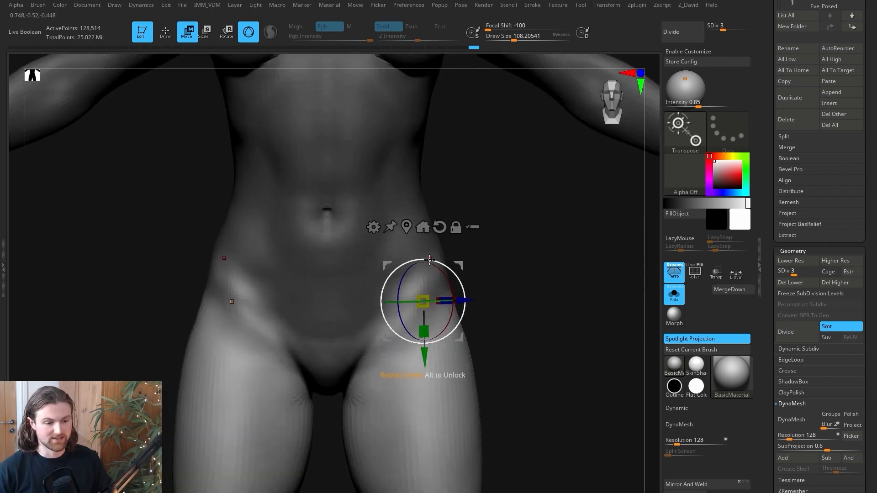
pyautogui.moveTo(431, 261)
pyautogui.mouseDown()
pyautogui.moveTo(421, 255)
pyautogui.moveTo(430, 266)
pyautogui.mouseUp()
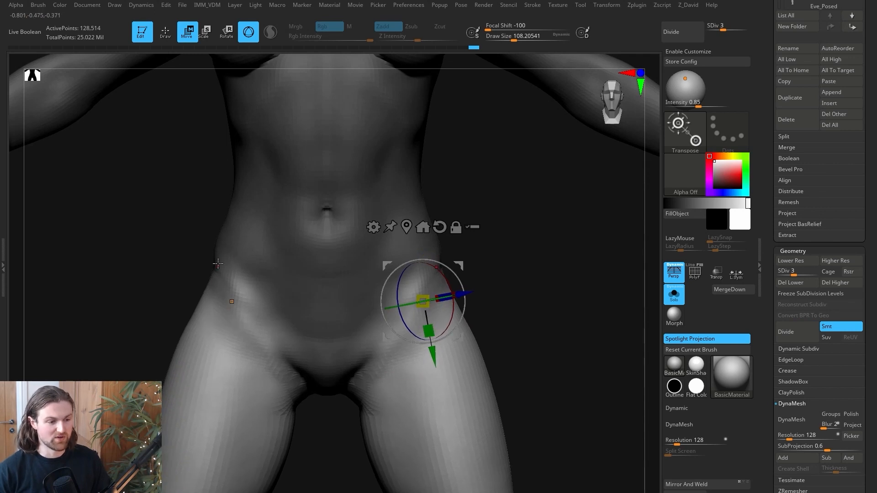
pyautogui.hotkey('ctrl', 'z')
# Extend the torso mask with MaskPen over the outer hips and along the upper hip creases.
pyautogui.click(536, 309)
pyautogui.moveTo(356, 238); pyautogui.dragTo(394, 269)
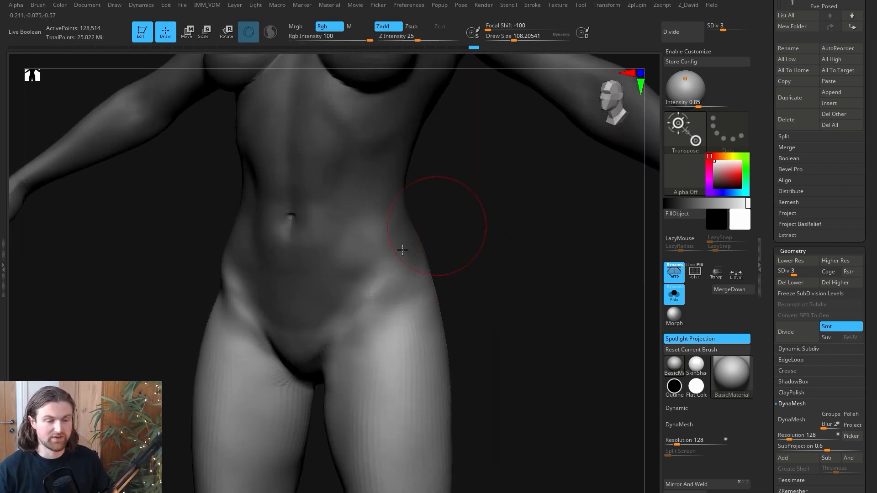
pyautogui.press('ctrl')
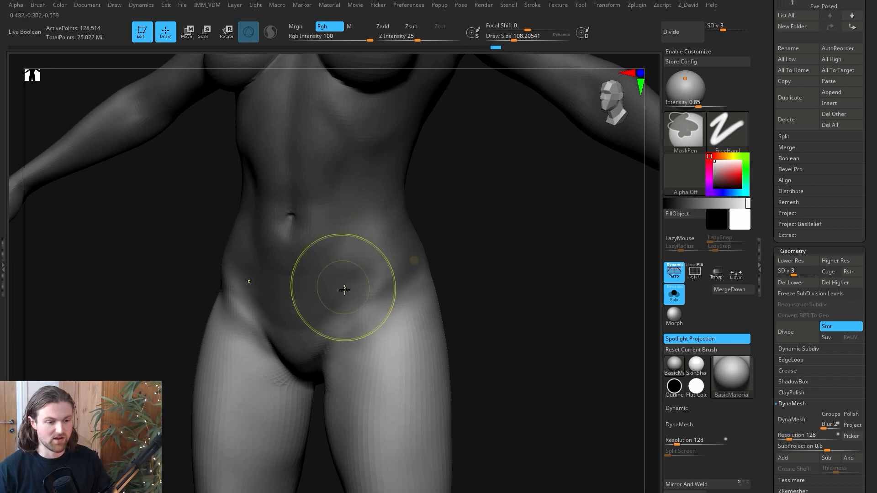
pyautogui.moveTo(495, 258); pyautogui.dragTo(425, 267)
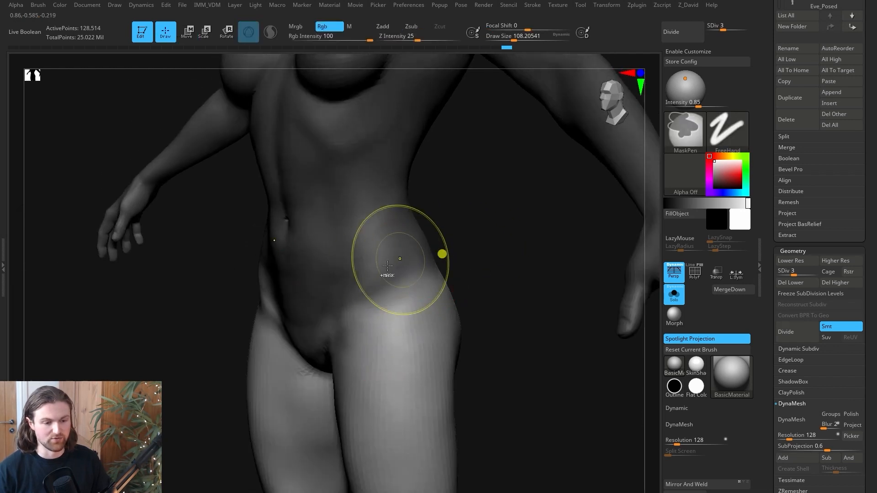
pyautogui.moveTo(480, 276)
pyautogui.mouseDown()
pyautogui.moveTo(524, 284)
pyautogui.moveTo(439, 283)
pyautogui.mouseUp()
pyautogui.press('q')
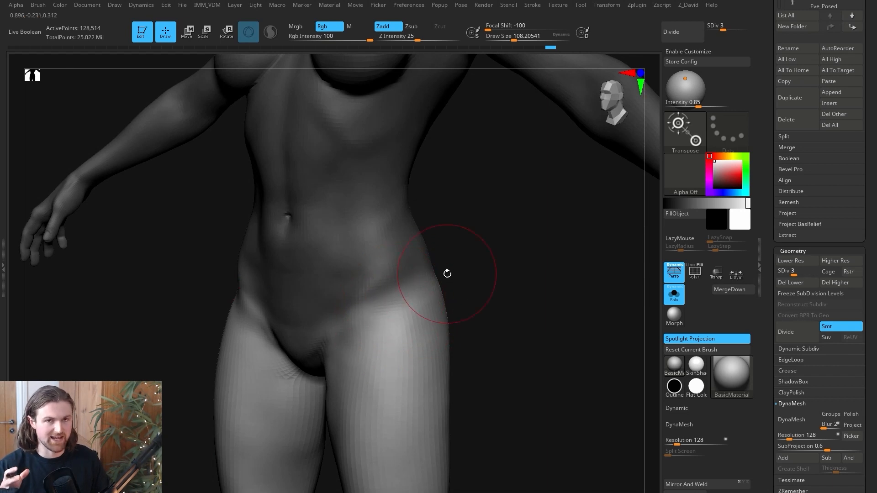
# Test the outward leg rotation again with the extended hip mask, then undo it.
pyautogui.moveTo(447, 273)
pyautogui.mouseDown()
pyautogui.moveTo(518, 299)
pyautogui.moveTo(521, 331)
pyautogui.moveTo(493, 276)
pyautogui.mouseUp()
pyautogui.press('w')
pyautogui.hotkey('ctrl', 'shift', 'z')
pyautogui.hotkey('ctrl', 'shift', 'z')
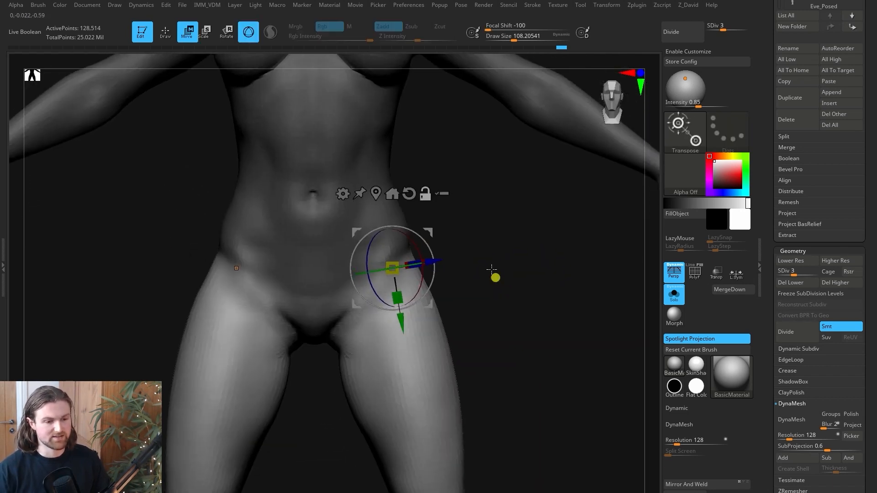
pyautogui.hotkey('ctrl', 'z')
pyautogui.moveTo(417, 237); pyautogui.dragTo(409, 254)
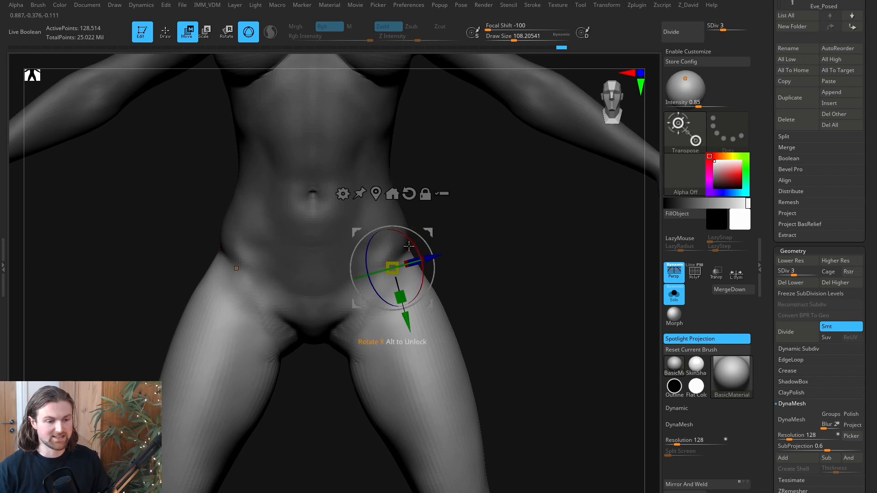
pyautogui.hotkey('ctrl', 'z')
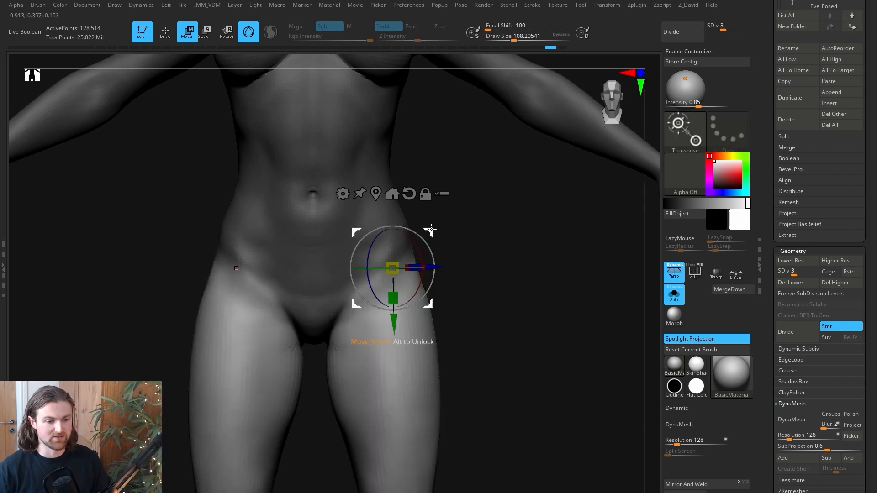
# Try spreading both legs about the hip joints and check the deformation at the groin and buttocks.
pyautogui.moveTo(430, 231)
pyautogui.keyDown('alt'); pyautogui.mouseDown()
pyautogui.moveTo(438, 222)
pyautogui.moveTo(421, 223)
pyautogui.mouseUp(); pyautogui.keyUp('alt')
pyautogui.hotkey('ctrl', 'z')
pyautogui.keyDown('alt'); pyautogui.moveTo(316, 328); pyautogui.dragTo(365, 259, button='right'); pyautogui.keyUp('alt')
pyautogui.moveTo(442, 150); pyautogui.dragTo(447, 146)
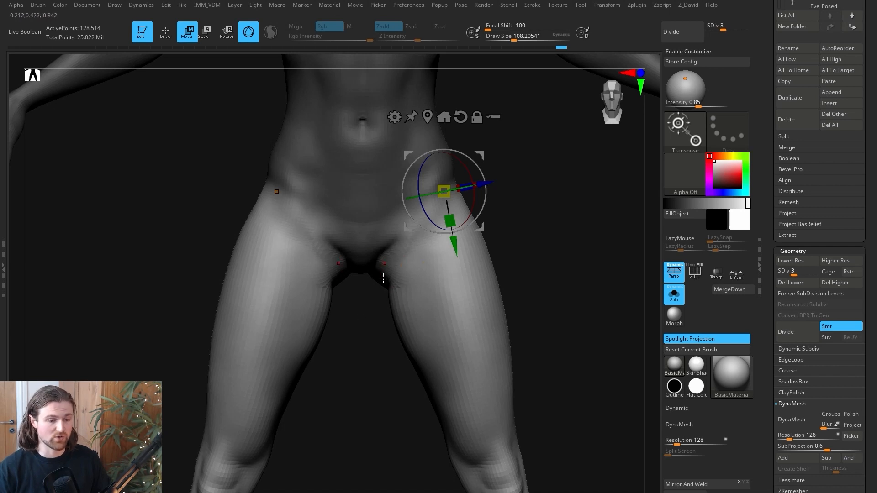
pyautogui.moveTo(513, 260); pyautogui.dragTo(190, 362)
pyautogui.moveTo(332, 195); pyautogui.dragTo(339, 199)
pyautogui.moveTo(400, 384); pyautogui.dragTo(376, 382)
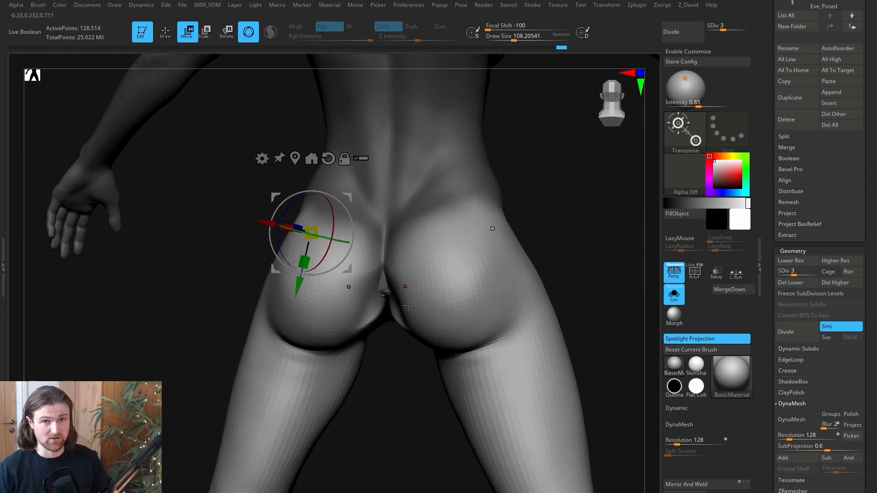
pyautogui.hotkey('ctrl', 'z')
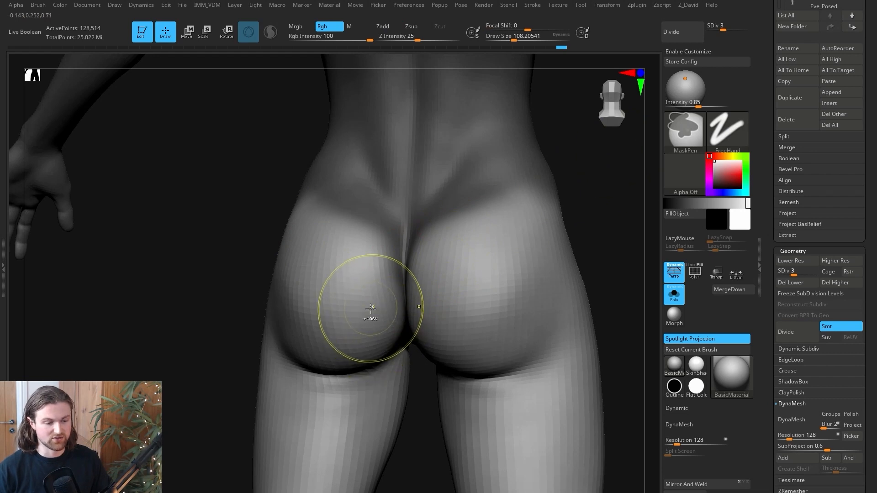
# Rotate the legs slightly about the hip joints with the gizmo, swinging them forward.
pyautogui.press('w')
pyautogui.moveTo(246, 337)
pyautogui.mouseDown()
pyautogui.moveTo(222, 318)
pyautogui.moveTo(238, 328)
pyautogui.moveTo(216, 345)
pyautogui.mouseUp()
pyautogui.moveTo(334, 194); pyautogui.dragTo(338, 195)
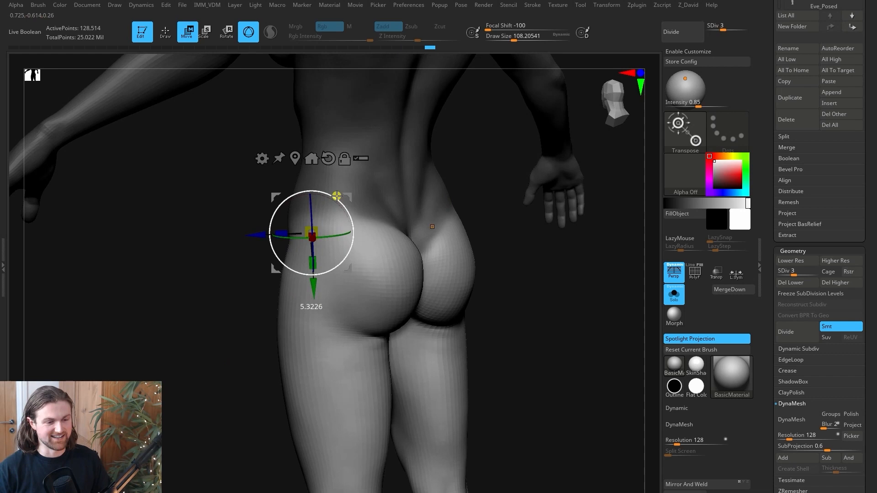
pyautogui.moveTo(493, 258); pyautogui.dragTo(544, 266)
pyautogui.moveTo(354, 214)
pyautogui.mouseDown()
pyautogui.moveTo(349, 205)
pyautogui.moveTo(356, 224)
pyautogui.mouseUp()
pyautogui.hotkey('ctrl', 'z')
pyautogui.moveTo(495, 281); pyautogui.dragTo(511, 288)
pyautogui.moveTo(404, 225)
pyautogui.mouseDown()
pyautogui.moveTo(438, 226)
pyautogui.moveTo(402, 224)
pyautogui.mouseUp()
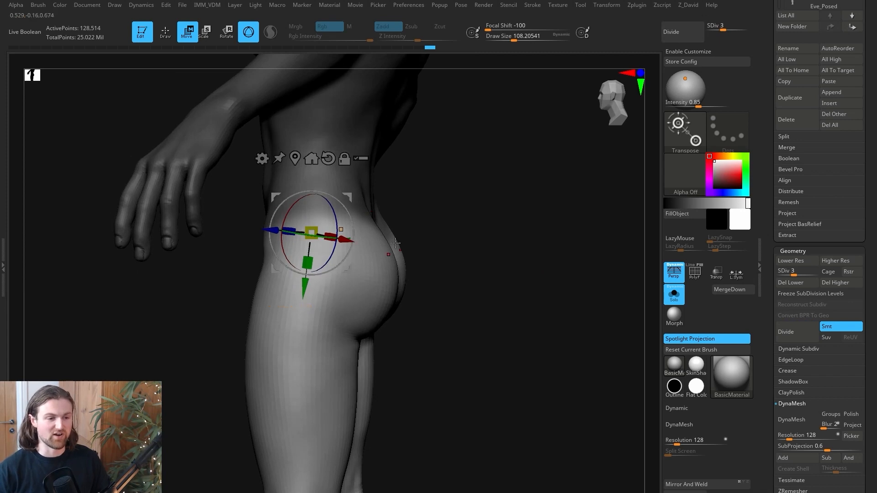
pyautogui.moveTo(350, 215); pyautogui.dragTo(350, 271)
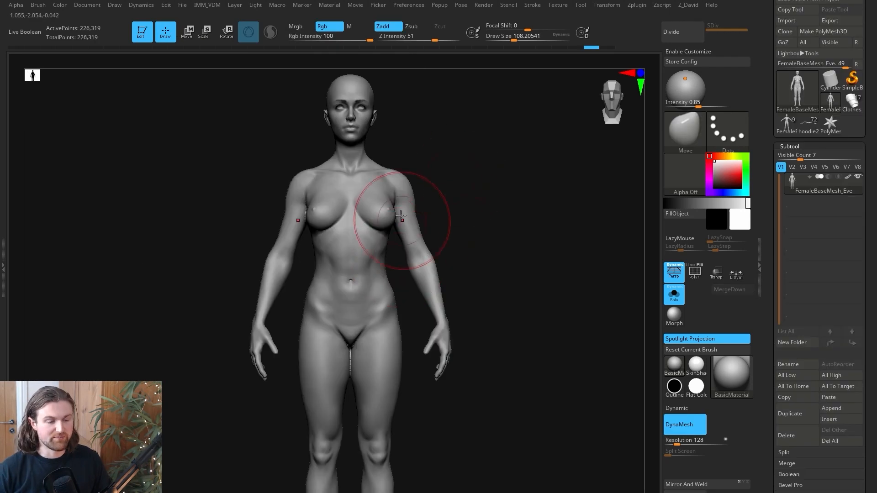
# Switch to the browser and look over the base mesh and DynaMesh merging tutorials on the 3D Mutiny YouTube channel.
pyautogui.moveTo(477, 202); pyautogui.dragTo(437, 200)
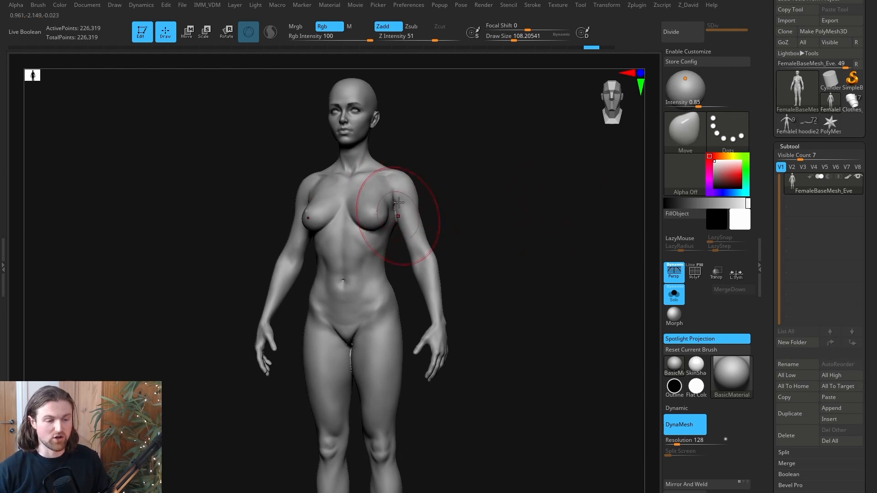
pyautogui.hotkey('alt', 'Tab')
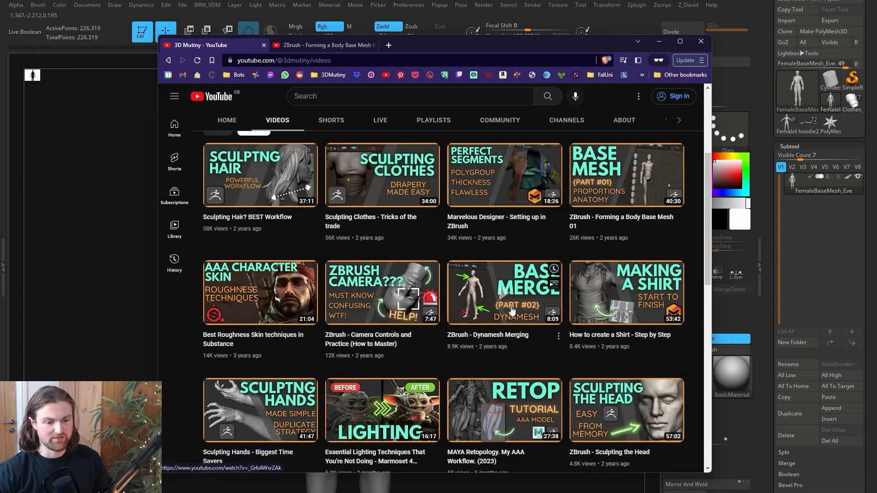
pyautogui.moveTo(623, 215)
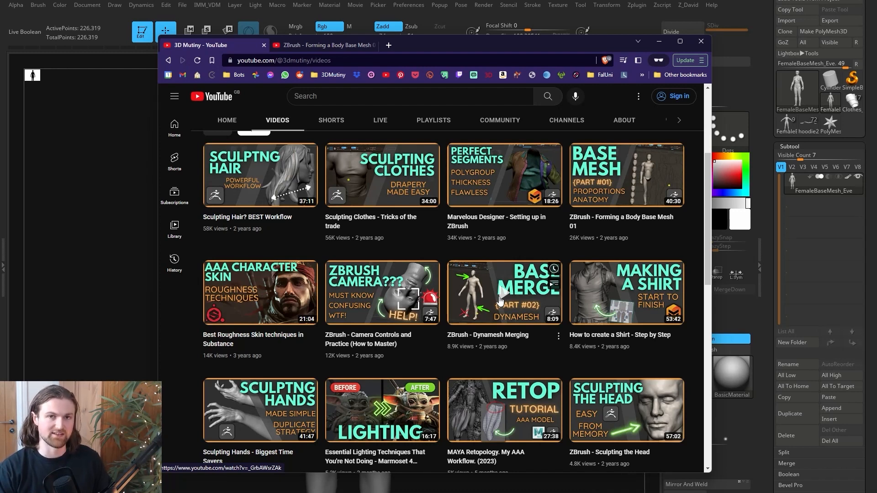
# Return to ZBrush and examine how close the base mesh's arms and thighs sit to neighbouring parts.
pyautogui.click(132, 330)
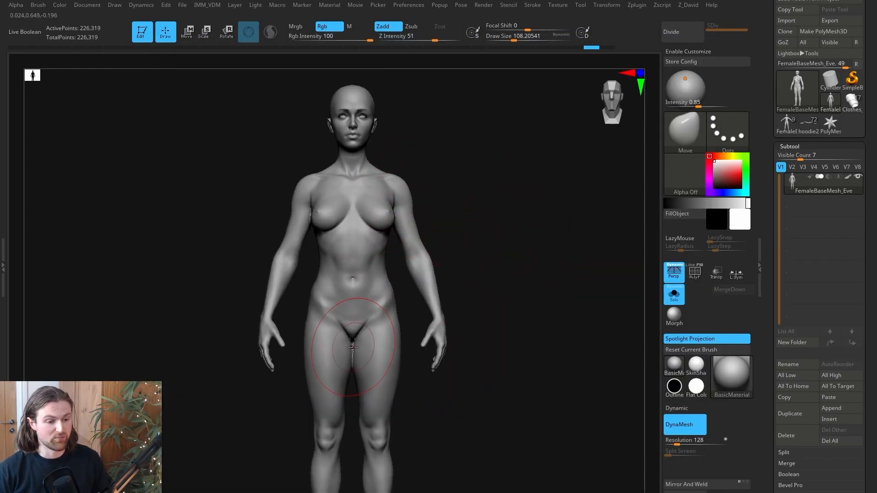
pyautogui.keyDown('alt'); pyautogui.moveTo(503, 302); pyautogui.dragTo(524, 235); pyautogui.keyUp('alt')
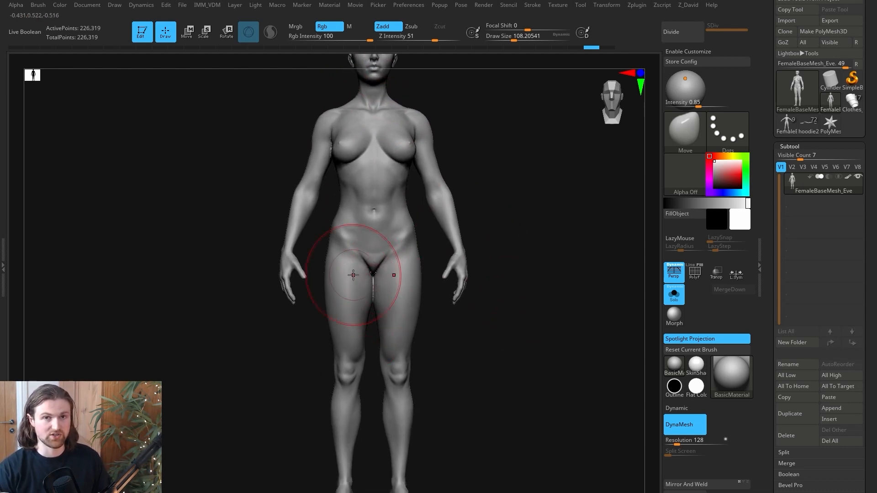
pyautogui.keyDown('alt'); pyautogui.moveTo(528, 204); pyautogui.dragTo(524, 264); pyautogui.keyUp('alt')
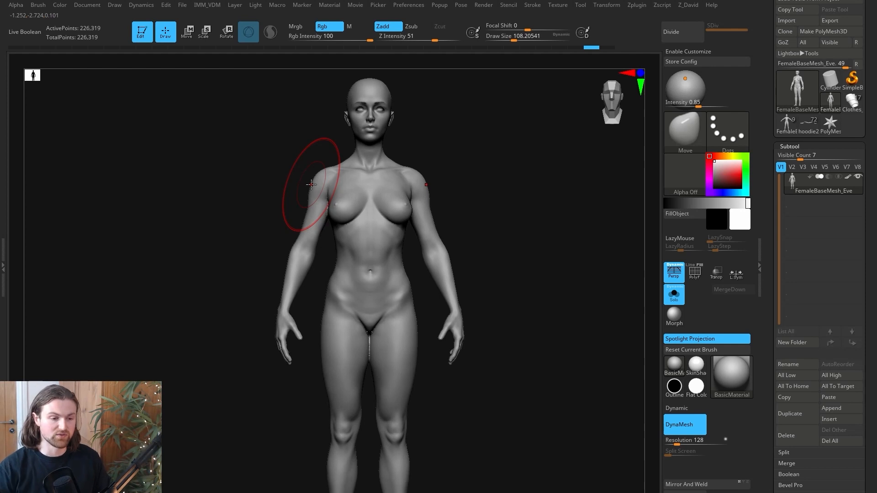
pyautogui.keyDown('alt'); pyautogui.moveTo(536, 220); pyautogui.dragTo(548, 275); pyautogui.keyUp('alt')
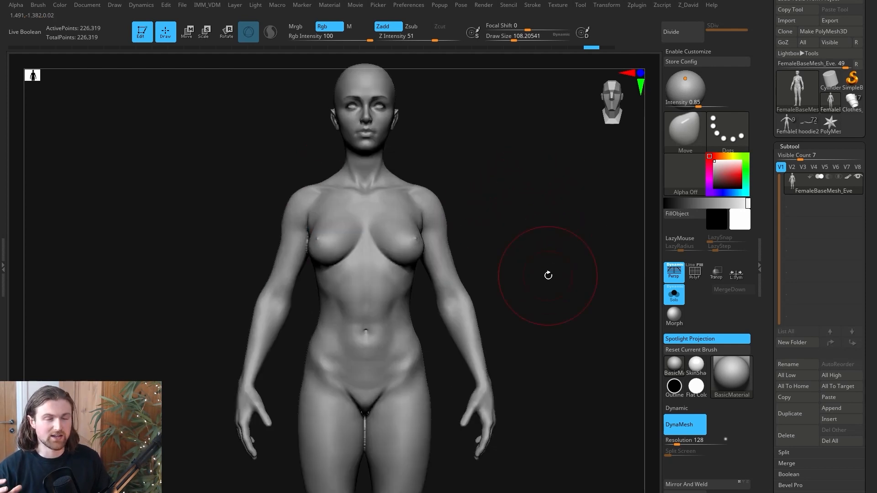
# Mask both arms of the FemaleBaseMesh_Eve model up to the shoulders and invert the mask.
pyautogui.moveTo(466, 449)
pyautogui.keyDown('ctrl'); pyautogui.mouseDown()
pyautogui.moveTo(405, 345)
pyautogui.moveTo(385, 166)
pyautogui.moveTo(399, 133)
pyautogui.moveTo(507, 337)
pyautogui.mouseUp(); pyautogui.keyUp('ctrl')
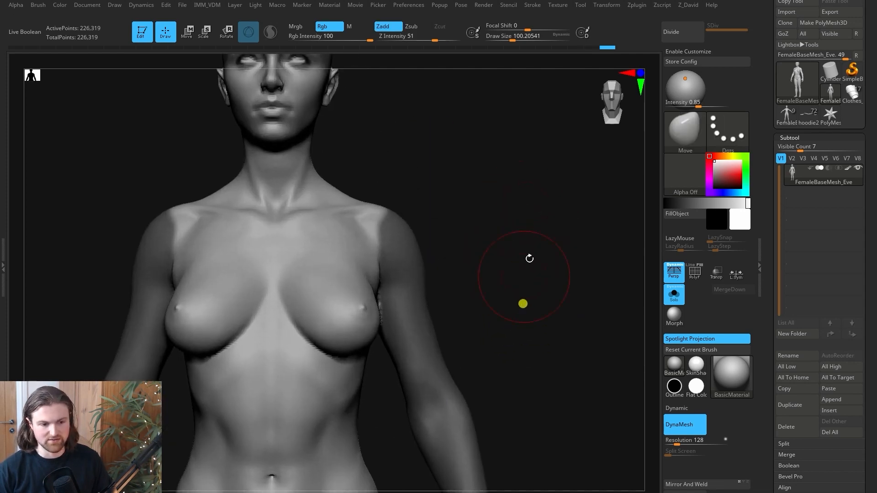
pyautogui.moveTo(522, 303)
pyautogui.mouseDown()
pyautogui.moveTo(499, 301)
pyautogui.moveTo(491, 326)
pyautogui.moveTo(522, 304)
pyautogui.mouseUp()
# Try rotating both arms outward about the shoulders and examine the geometry between the armpits and torso.
pyautogui.press('r')
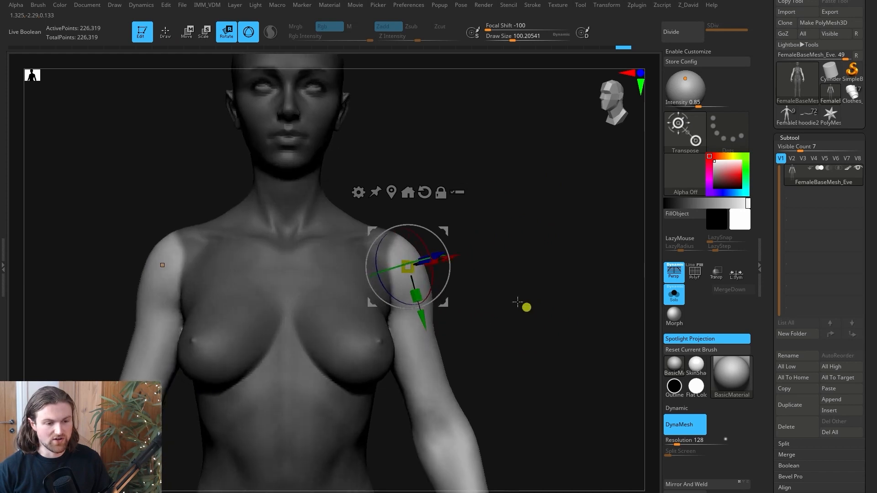
pyautogui.moveTo(432, 233); pyautogui.dragTo(452, 221)
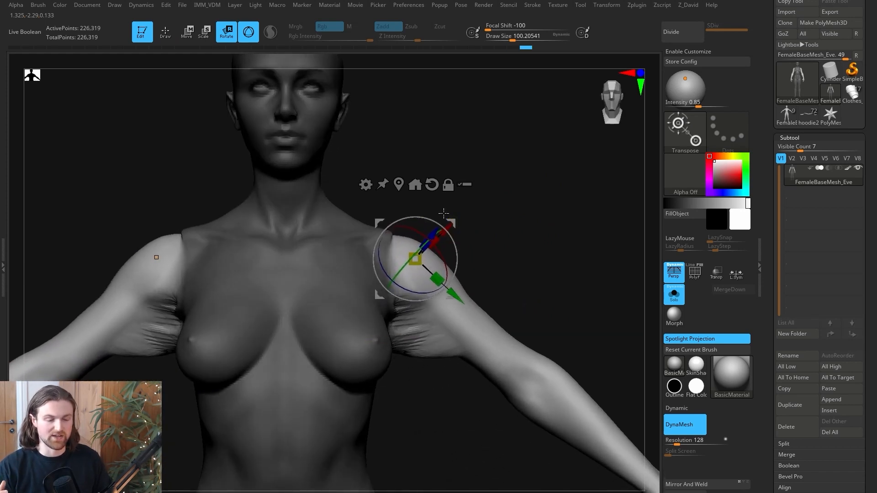
pyautogui.moveTo(508, 242); pyautogui.dragTo(434, 346)
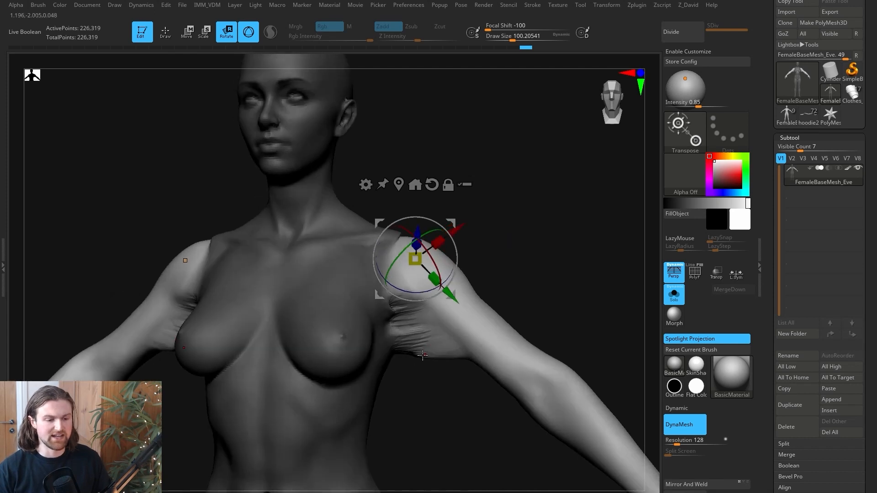
pyautogui.moveTo(541, 309); pyautogui.dragTo(381, 310)
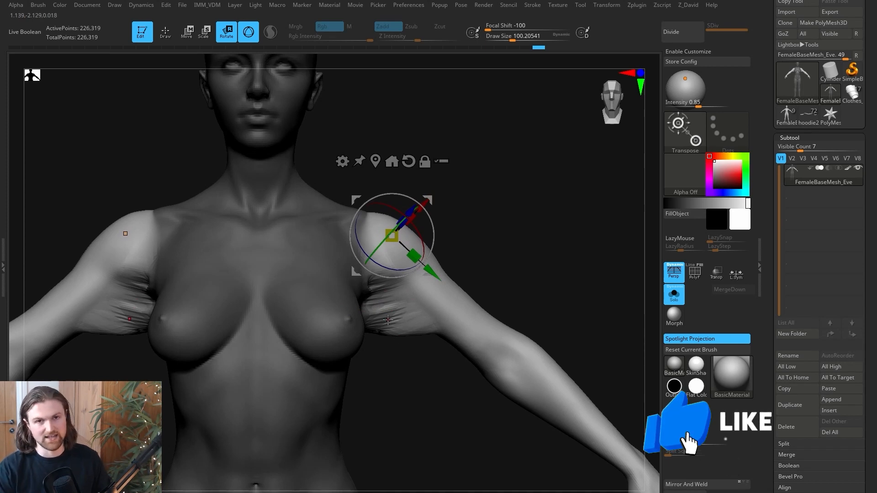
pyautogui.moveTo(413, 345); pyautogui.dragTo(385, 339)
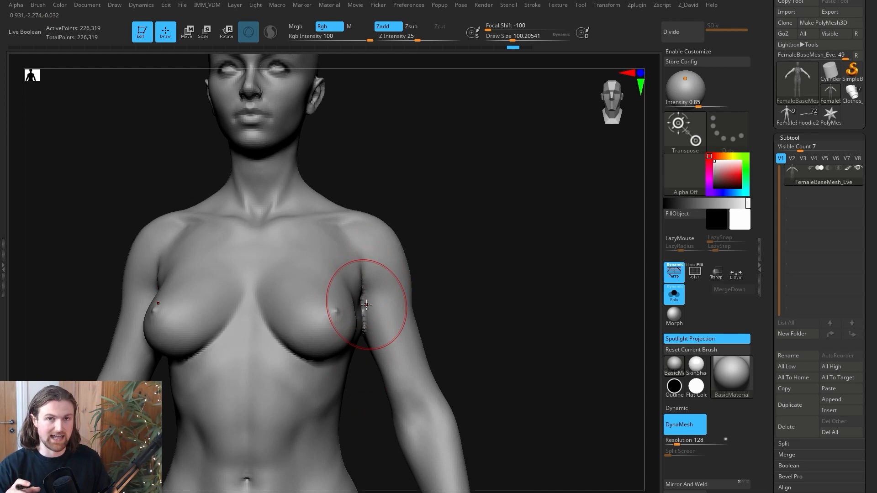
# Append a cube as a new subtool to the FemaleBaseMesh_Eve model.
pyautogui.press('w')
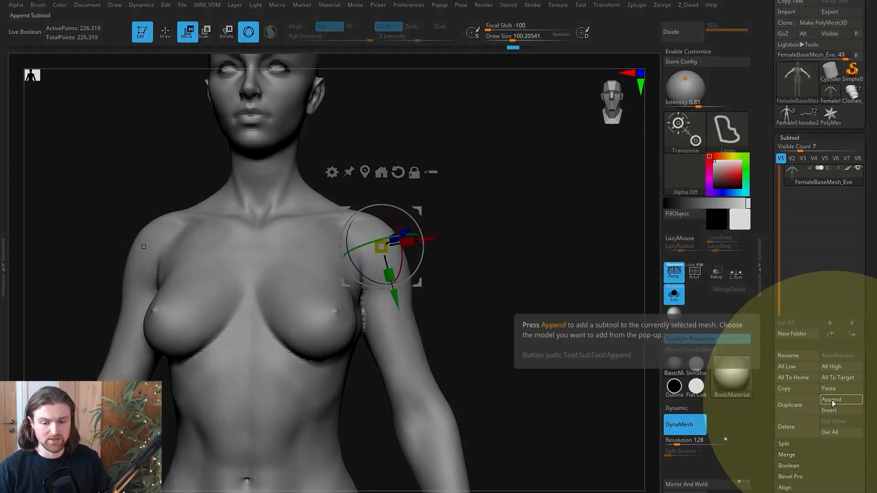
pyautogui.click(831, 399)
pyautogui.click(482, 363)
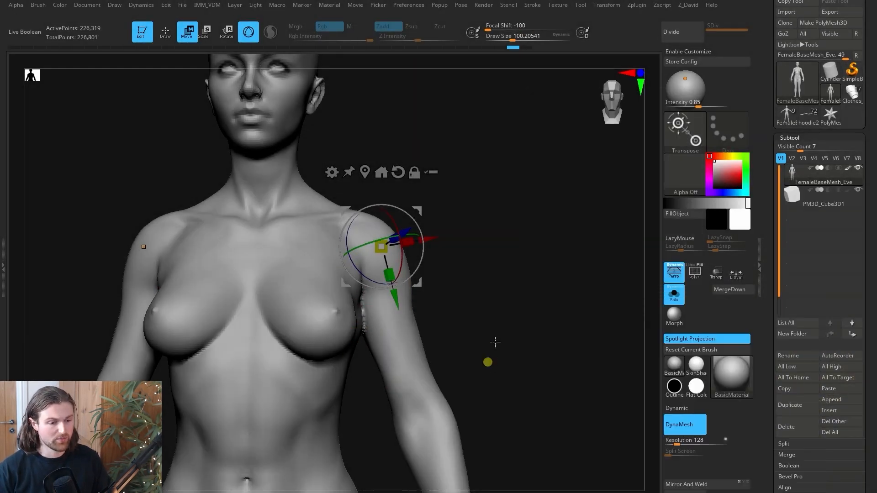
# Scale the cube into a thin slab between the upper arm and torso and turn on transparency.
pyautogui.moveTo(330, 323); pyautogui.dragTo(495, 304)
pyautogui.moveTo(365, 313); pyautogui.dragTo(289, 354)
pyautogui.moveTo(510, 254); pyautogui.dragTo(470, 277)
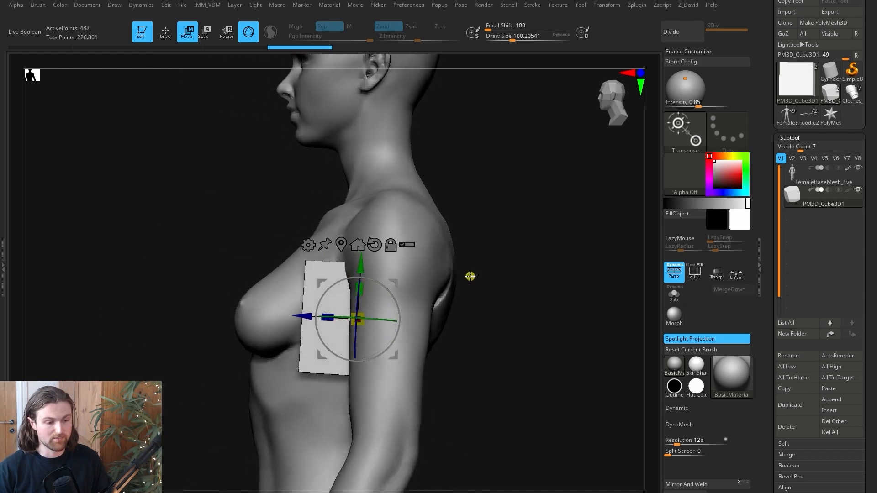
pyautogui.moveTo(470, 276); pyautogui.dragTo(465, 276)
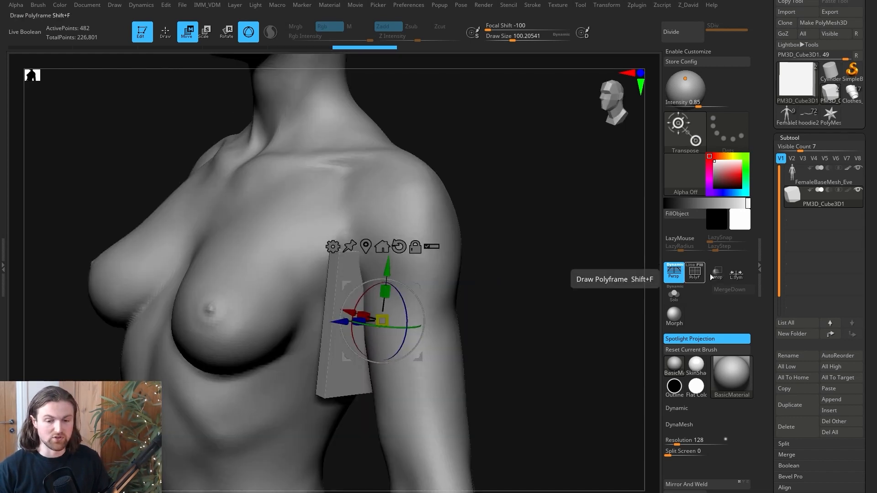
pyautogui.click(716, 272)
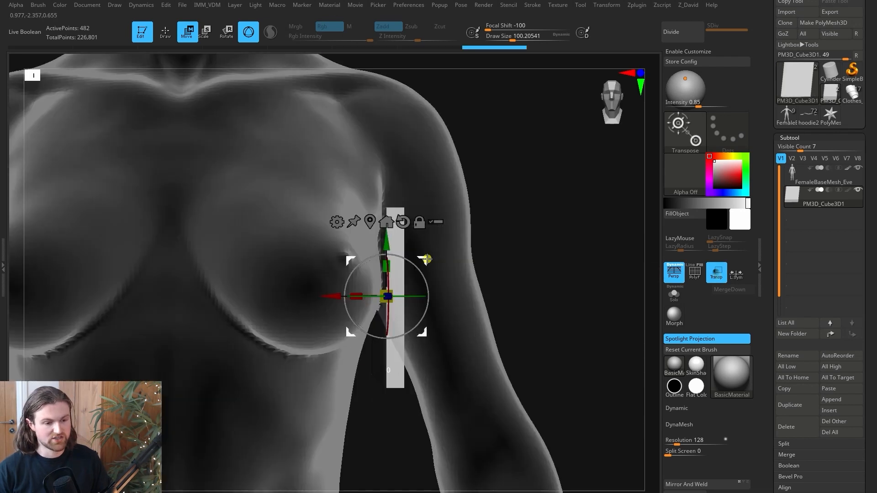
# Position the slab along the seam where the arm is fused to the torso, aligning it from front and back.
pyautogui.moveTo(427, 260); pyautogui.dragTo(422, 262)
pyautogui.moveTo(552, 261); pyautogui.dragTo(501, 256)
pyautogui.moveTo(350, 299); pyautogui.dragTo(334, 301)
pyautogui.moveTo(537, 326); pyautogui.dragTo(495, 317)
pyautogui.moveTo(254, 256); pyautogui.dragTo(247, 322)
pyautogui.moveTo(463, 249); pyautogui.dragTo(462, 211)
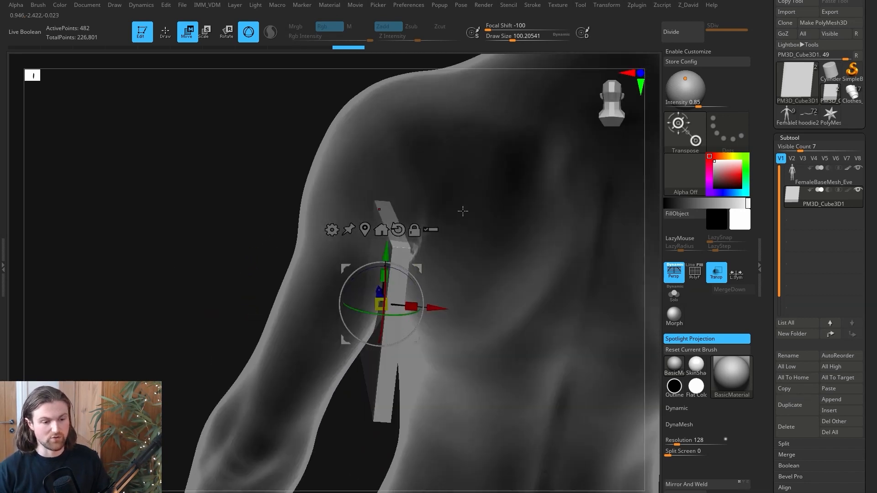
# Reshape the slab around the armpit with the Move brush at a draw size of about 217, and thin it with the gizmo.
pyautogui.press('q')
pyautogui.press('space')
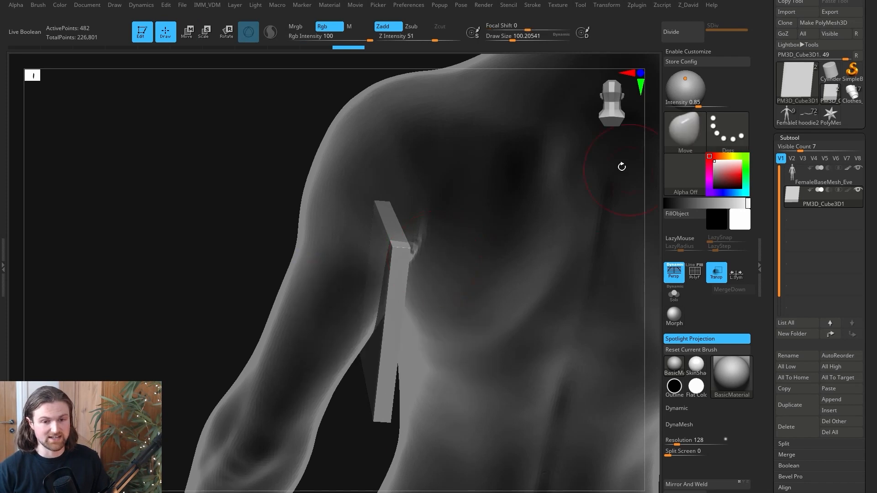
pyautogui.press('space')
pyautogui.moveTo(493, 217); pyautogui.dragTo(505, 219)
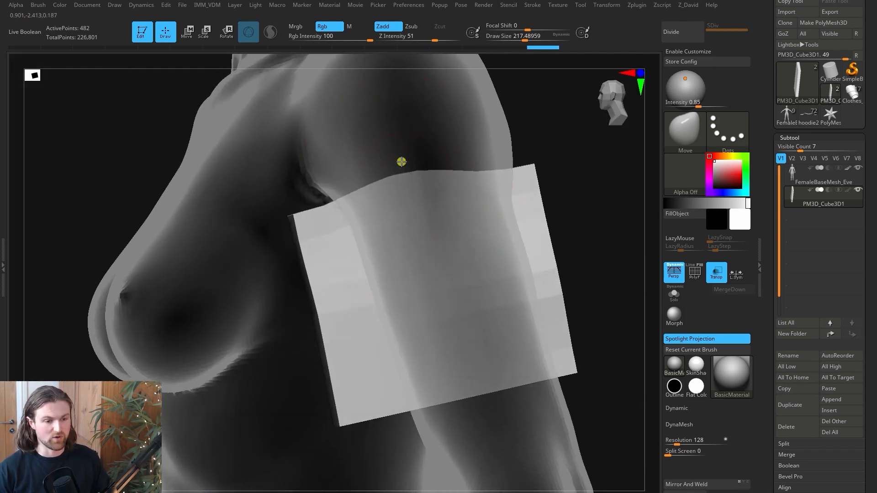
pyautogui.moveTo(402, 162); pyautogui.dragTo(402, 158)
pyautogui.keyDown('alt'); pyautogui.moveTo(589, 168); pyautogui.dragTo(572, 210); pyautogui.keyUp('alt')
pyautogui.moveTo(420, 212); pyautogui.dragTo(418, 205)
pyautogui.moveTo(286, 267); pyautogui.dragTo(287, 276)
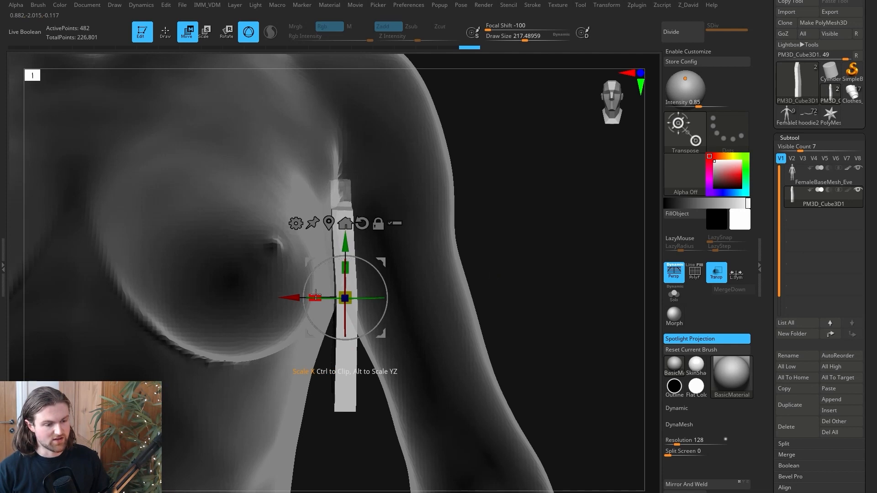
pyautogui.moveTo(322, 295); pyautogui.dragTo(369, 287)
pyautogui.moveTo(500, 259); pyautogui.dragTo(395, 289)
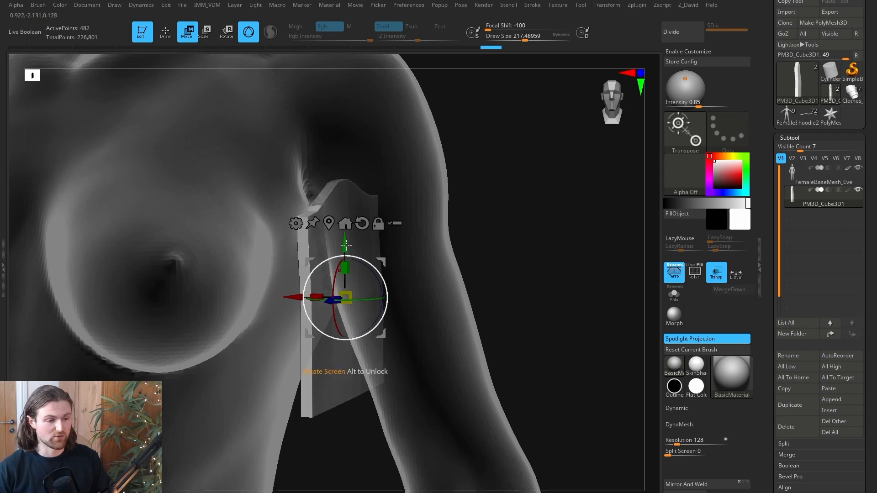
# Enable Live Boolean from the FemaleBaseMesh_Eve subtool and set PM3D_Cube3D1 to subtract.
pyautogui.press('f')
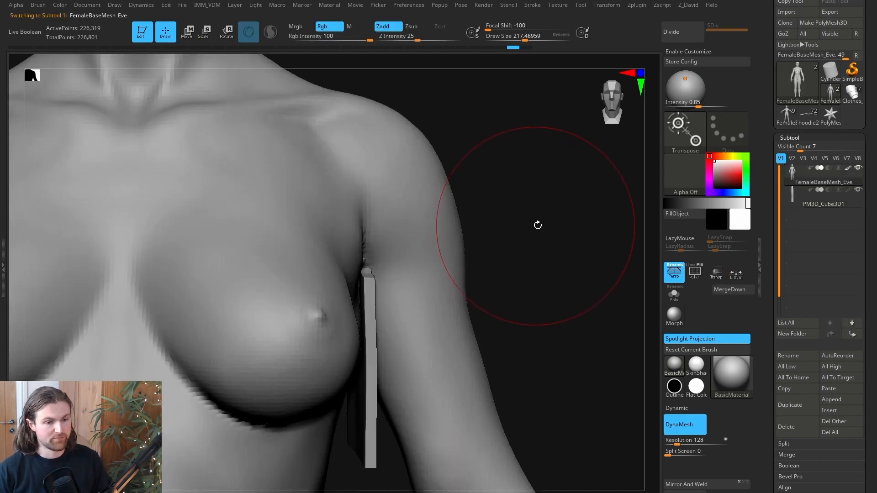
pyautogui.press('w')
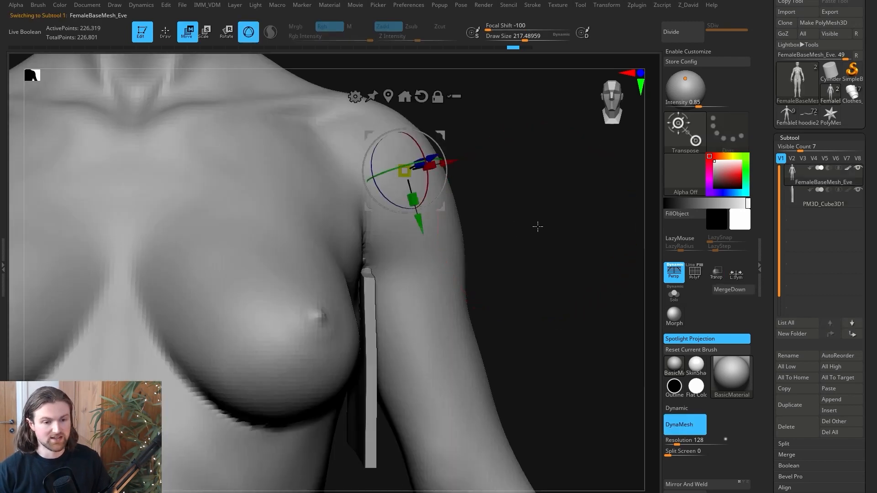
pyautogui.click(25, 37)
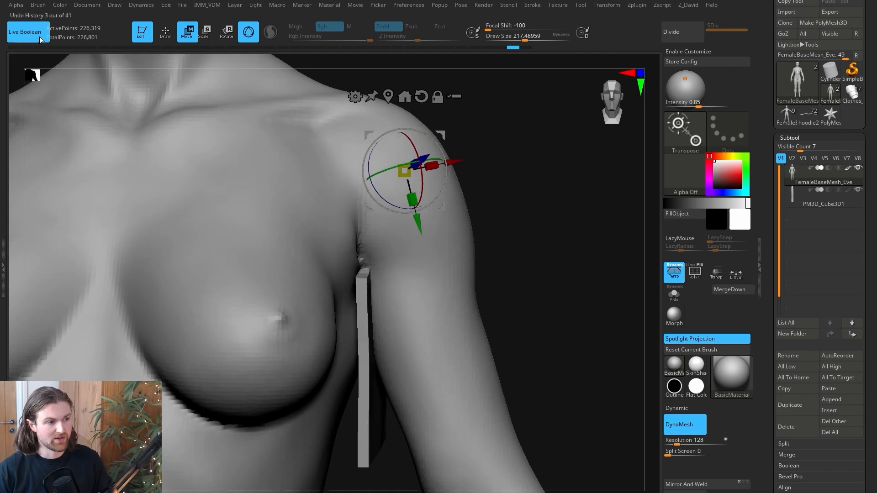
pyautogui.moveTo(794, 204)
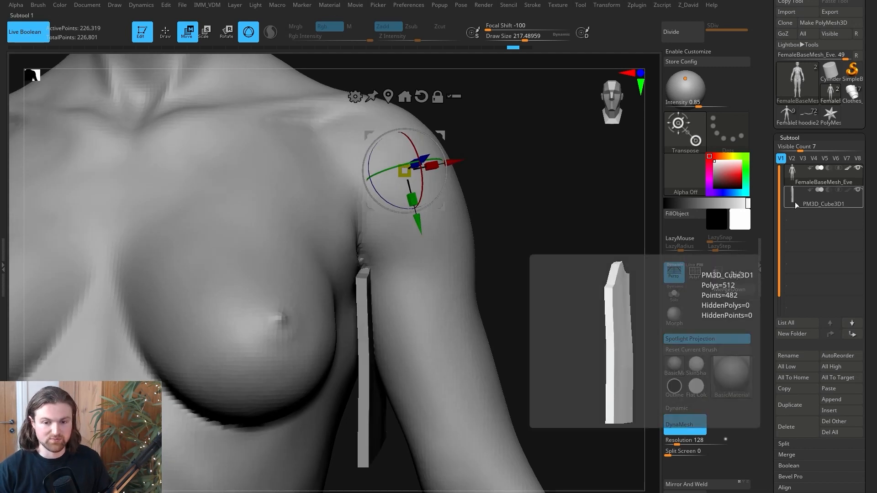
pyautogui.click(819, 190)
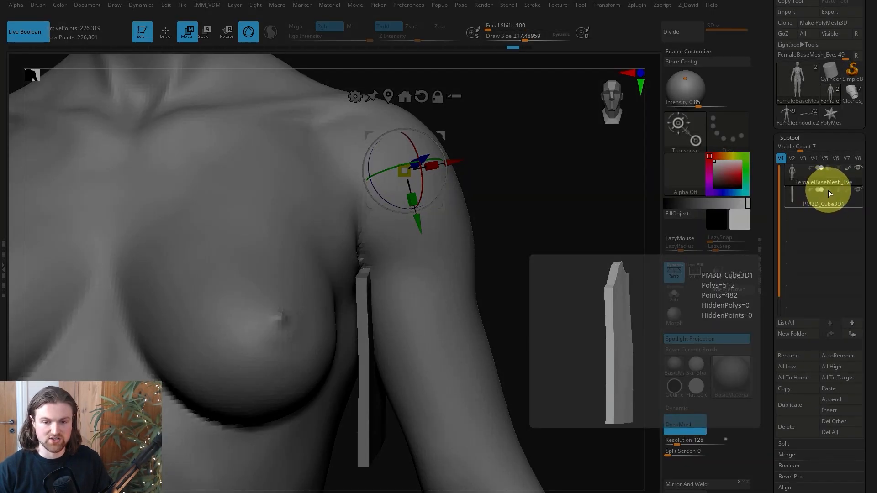
pyautogui.click(828, 190)
# Examine the Boolean cut between arm and torso and the fused strip between the thighs.
pyautogui.press('q')
pyautogui.moveTo(565, 301)
pyautogui.mouseDown()
pyautogui.moveTo(566, 272)
pyautogui.moveTo(567, 314)
pyautogui.moveTo(536, 252)
pyautogui.moveTo(495, 352)
pyautogui.moveTo(482, 229)
pyautogui.mouseUp()
pyautogui.press('w')
pyautogui.press('q')
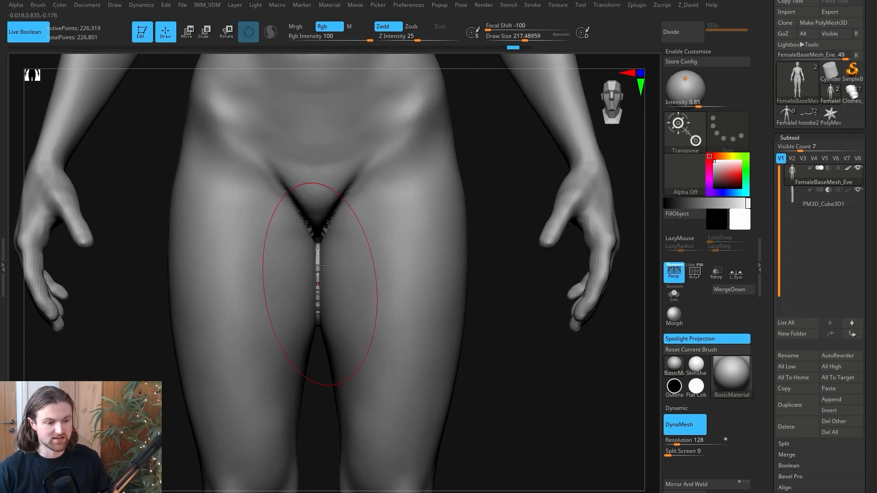
pyautogui.keyDown('alt'); pyautogui.moveTo(335, 256); pyautogui.dragTo(322, 337, button='right'); pyautogui.keyUp('alt')
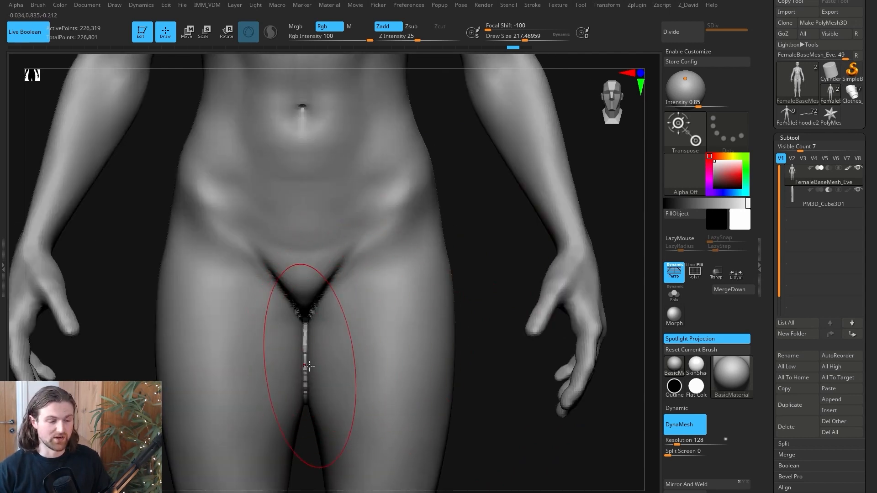
pyautogui.keyDown('alt'); pyautogui.moveTo(473, 195); pyautogui.dragTo(447, 424); pyautogui.keyUp('alt')
pyautogui.keyDown('alt'); pyautogui.moveTo(559, 160); pyautogui.dragTo(526, 296); pyautogui.keyUp('alt')
pyautogui.keyDown('alt'); pyautogui.moveTo(542, 262); pyautogui.dragTo(541, 323); pyautogui.keyUp('alt')
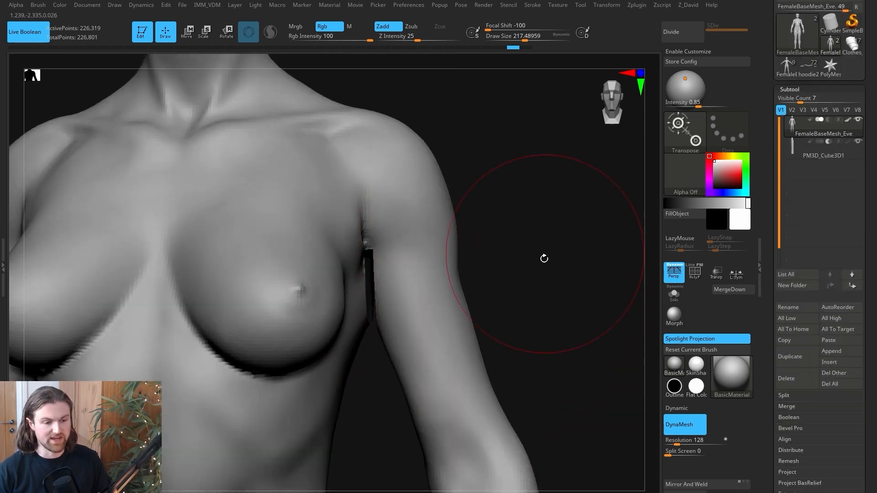
# Make a Boolean mesh from the subtools and switch to the UMesh_FemaleBaseMesh_Eve tool.
pyautogui.click(788, 418)
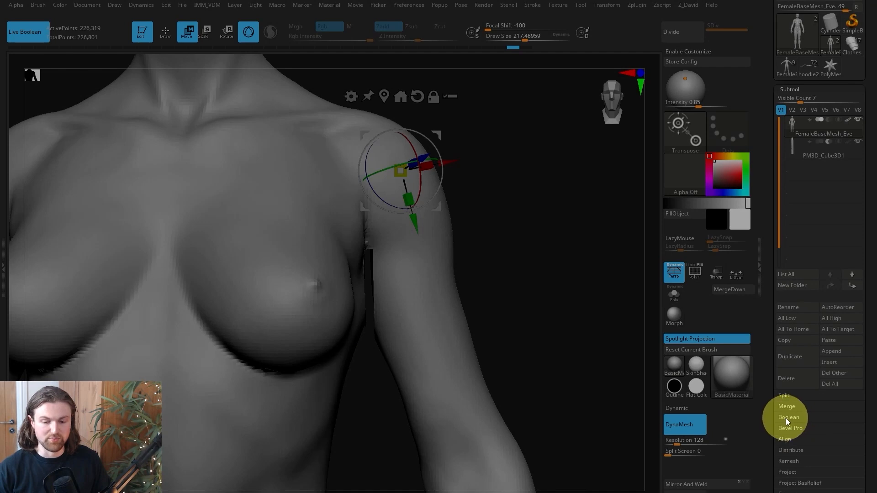
pyautogui.click(786, 418)
pyautogui.click(807, 429)
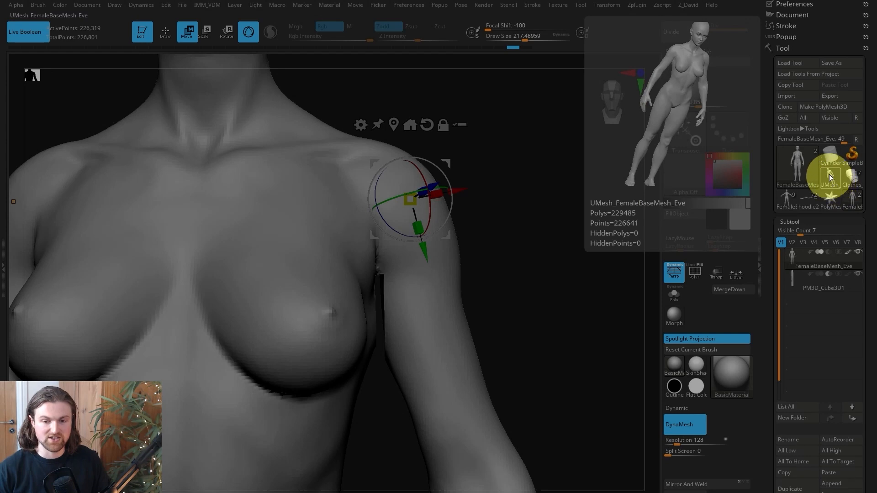
pyautogui.click(830, 176)
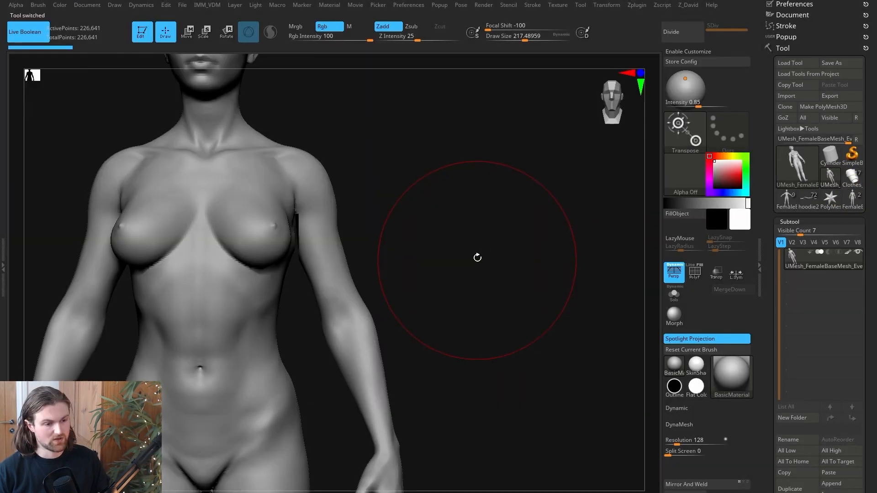
# Mask the separated arm up to the shoulder, using the Flat Color material to check the gap, and invert the mask.
pyautogui.moveTo(475, 257)
pyautogui.keyDown('alt'); pyautogui.mouseDown()
pyautogui.moveTo(510, 243)
pyautogui.moveTo(513, 227)
pyautogui.mouseUp(); pyautogui.keyUp('alt')
pyautogui.press('w')
pyautogui.moveTo(367, 296)
pyautogui.keyDown('ctrl'); pyautogui.mouseDown()
pyautogui.moveTo(383, 450)
pyautogui.moveTo(450, 211)
pyautogui.mouseUp(); pyautogui.keyUp('ctrl')
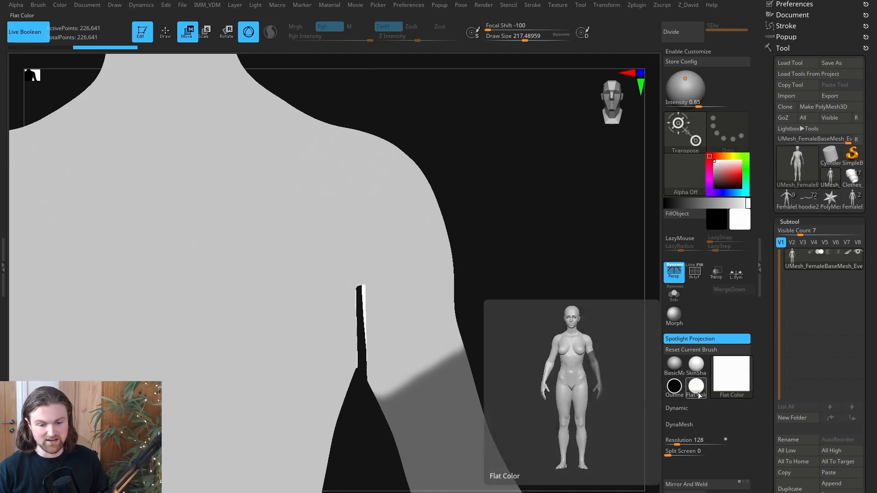
pyautogui.moveTo(471, 246)
pyautogui.mouseDown()
pyautogui.moveTo(440, 326)
pyautogui.moveTo(366, 433)
pyautogui.mouseUp()
pyautogui.press('ctrl')
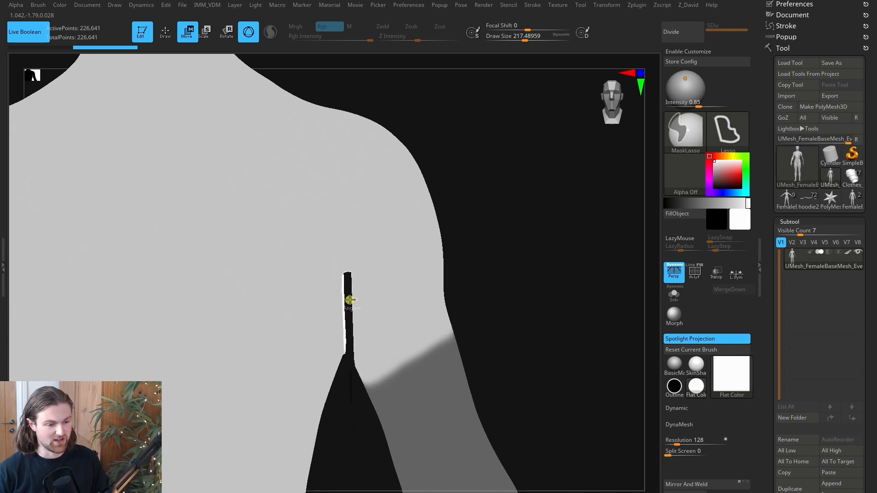
pyautogui.moveTo(347, 283)
pyautogui.keyDown('ctrl'); pyautogui.mouseDown()
pyautogui.moveTo(386, 125)
pyautogui.moveTo(434, 123)
pyautogui.moveTo(551, 205)
pyautogui.moveTo(583, 286)
pyautogui.moveTo(560, 356)
pyautogui.moveTo(507, 402)
pyautogui.mouseUp(); pyautogui.keyUp('ctrl')
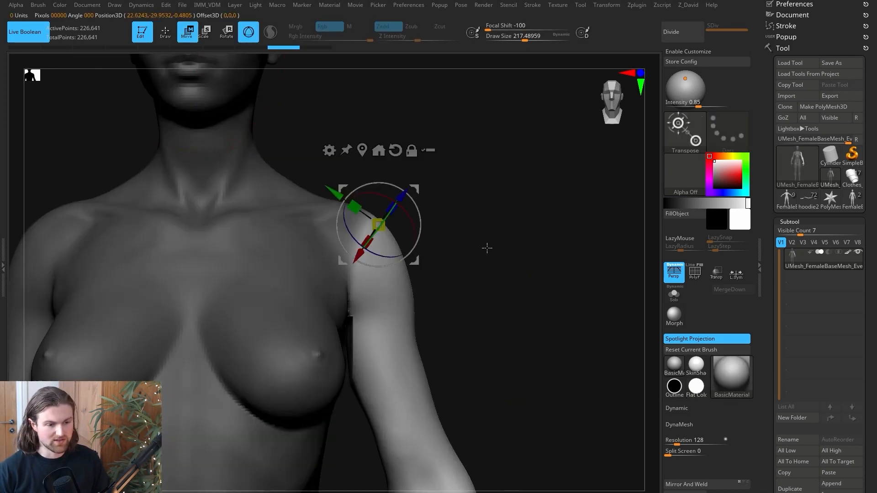
# Rotate the unmasked arm outward about the shoulder and clear the mask.
pyautogui.keyDown('alt'); pyautogui.moveTo(487, 248); pyautogui.dragTo(496, 228); pyautogui.keyUp('alt')
pyautogui.moveTo(395, 164); pyautogui.dragTo(424, 167)
pyautogui.moveTo(521, 239); pyautogui.dragTo(519, 275)
pyautogui.moveTo(572, 267); pyautogui.dragTo(533, 301)
pyautogui.moveTo(534, 307)
pyautogui.keyDown('ctrl'); pyautogui.mouseDown()
pyautogui.moveTo(544, 341)
pyautogui.moveTo(562, 283)
pyautogui.moveTo(324, 317)
pyautogui.mouseUp(); pyautogui.keyUp('ctrl')
# Examine the cut surfaces beneath the armpit from the front and below.
pyautogui.press('q')
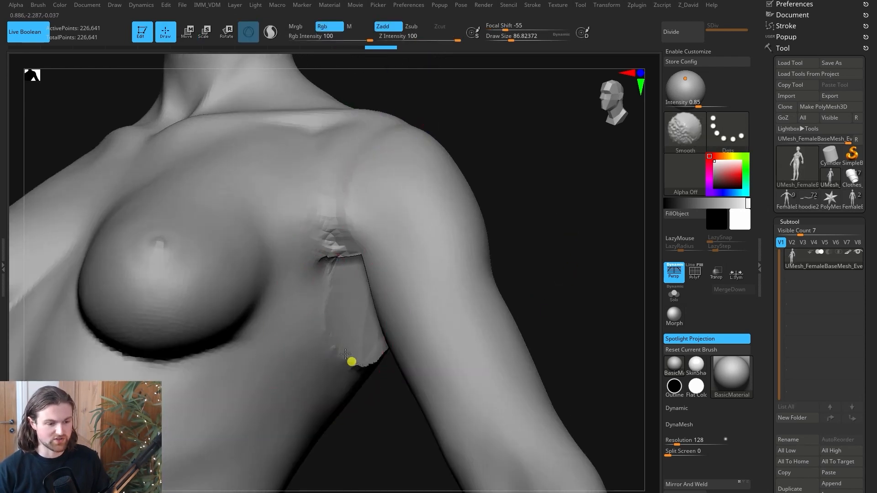
pyautogui.press('w')
pyautogui.moveTo(328, 316); pyautogui.dragTo(395, 280, button='right')
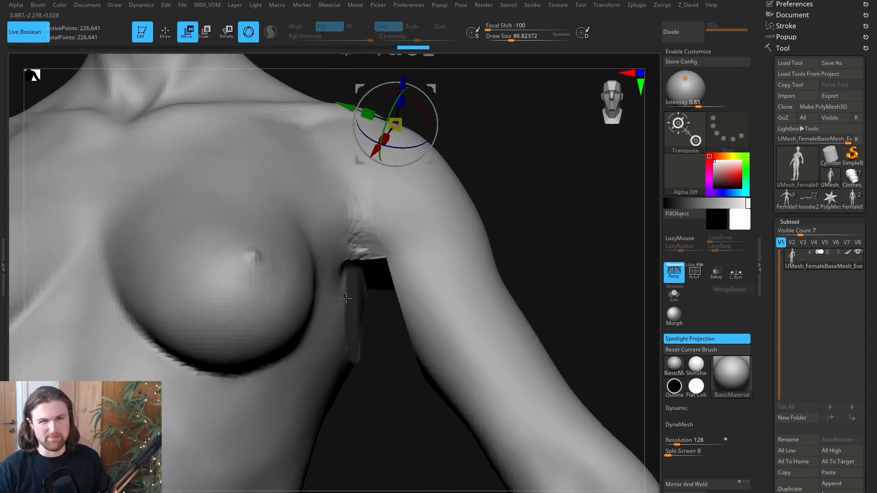
pyautogui.moveTo(574, 161); pyautogui.dragTo(394, 243)
pyautogui.press('q')
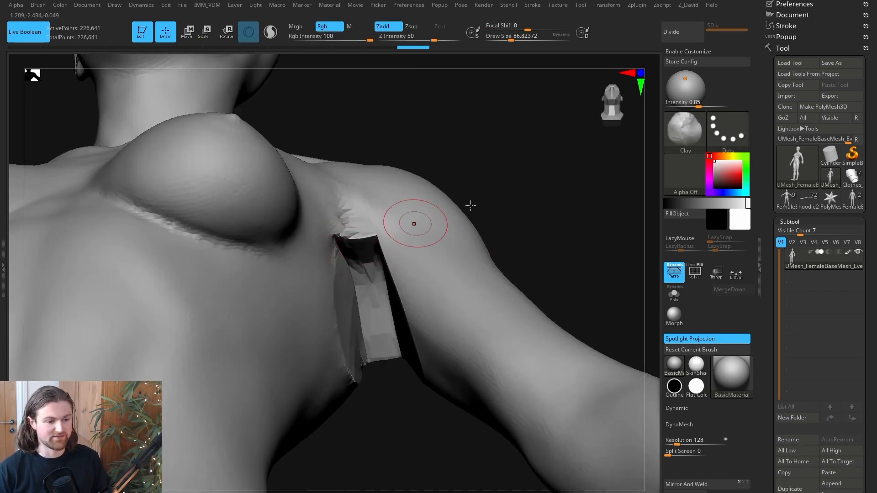
pyautogui.moveTo(470, 204); pyautogui.dragTo(525, 224, button='right')
pyautogui.moveTo(433, 241)
pyautogui.mouseDown(button='right')
pyautogui.moveTo(620, 239)
pyautogui.moveTo(450, 290)
pyautogui.mouseUp(button='right')
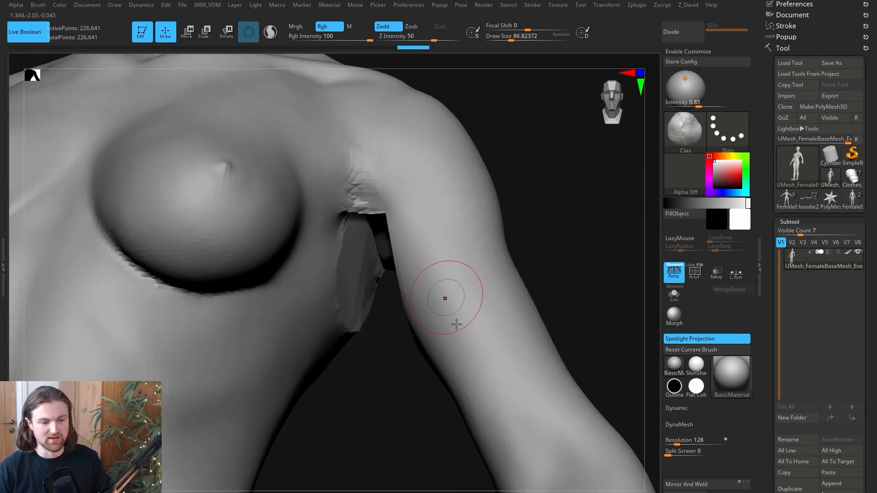
# Mask the narrow strip joining the inner thighs with the MaskRect brush and check the area from behind.
pyautogui.moveTo(596, 219); pyautogui.dragTo(464, 206, button='right')
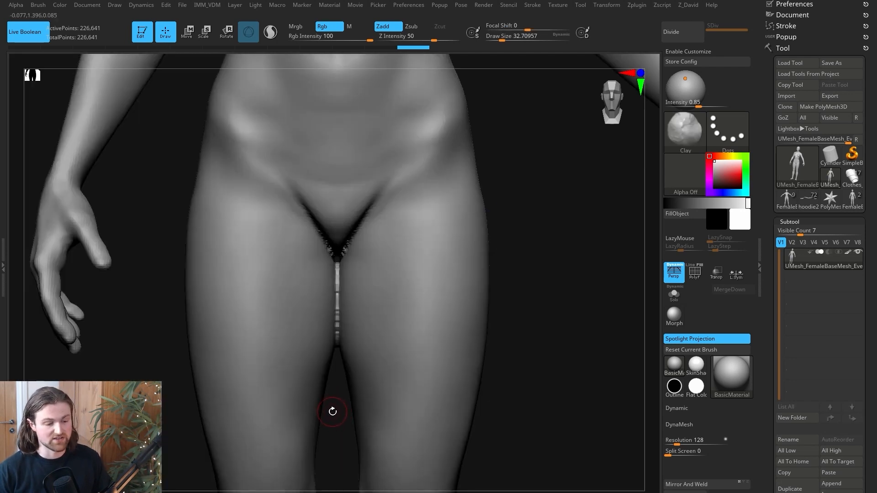
pyautogui.keyDown('ctrl'); pyautogui.click(673, 139); pyautogui.keyUp('ctrl')
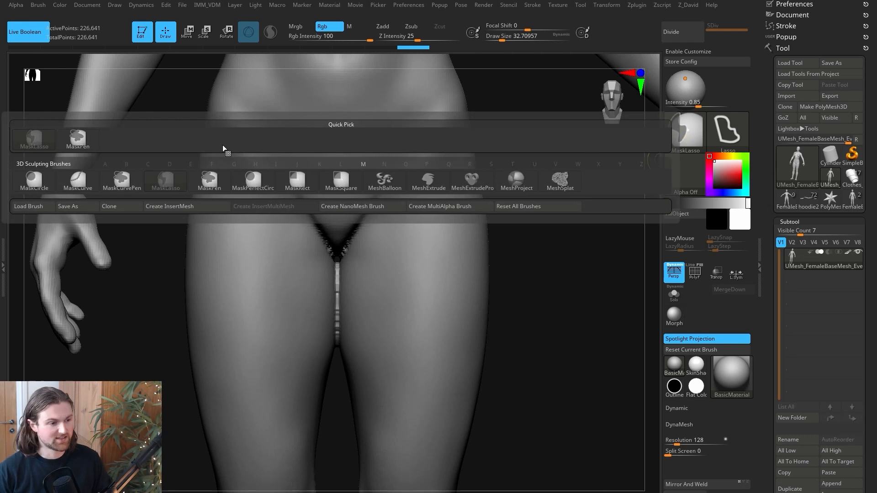
pyautogui.click(301, 185)
pyautogui.keyDown('ctrl'); pyautogui.moveTo(330, 442); pyautogui.dragTo(343, 259); pyautogui.keyUp('ctrl')
pyautogui.moveTo(523, 298)
pyautogui.mouseDown()
pyautogui.moveTo(550, 319)
pyautogui.moveTo(461, 308)
pyautogui.mouseUp()
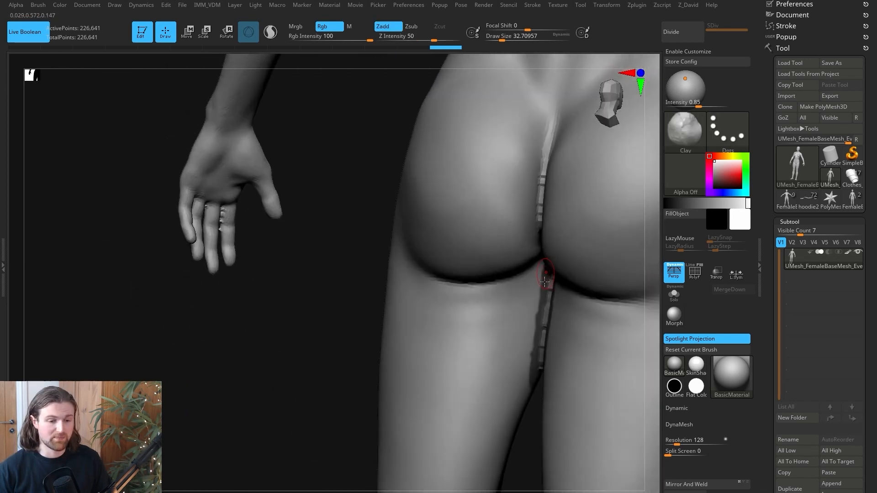
pyautogui.moveTo(538, 341); pyautogui.dragTo(432, 280)
pyautogui.keyDown('shift'); pyautogui.moveTo(571, 347); pyautogui.dragTo(581, 397); pyautogui.keyUp('shift')
# Split the masked points between the thighs into a separate subtool.
pyautogui.scroll(-5, 788, 311)
pyautogui.click(783, 300)
pyautogui.click(797, 354)
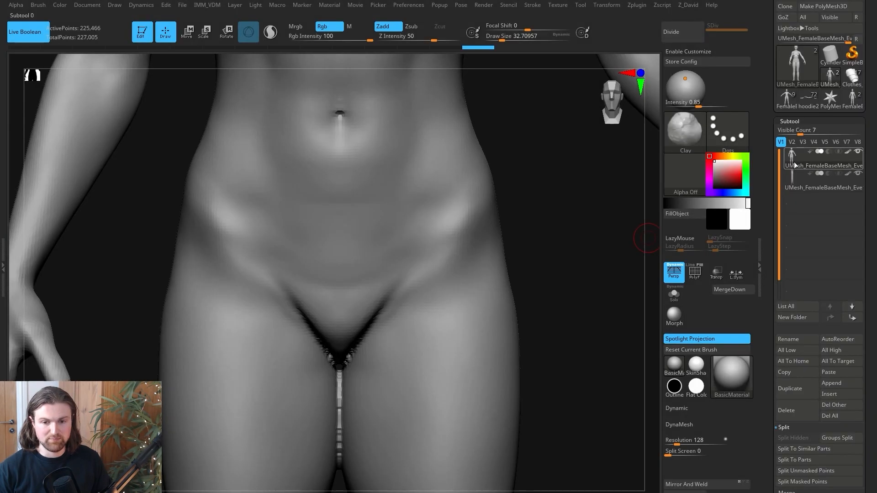
# Hide the split-off strip subtool and examine the open gap between the thighs.
pyautogui.click(793, 181)
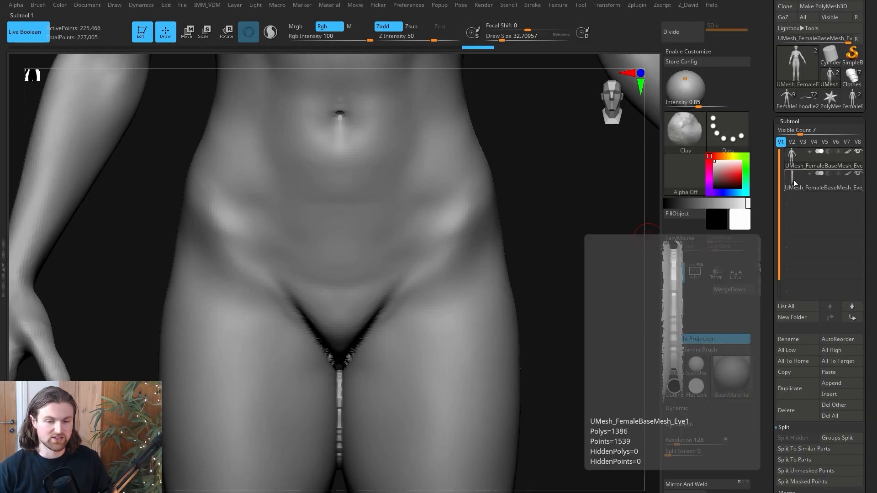
pyautogui.click(793, 180)
pyautogui.moveTo(582, 255)
pyautogui.mouseDown()
pyautogui.moveTo(622, 262)
pyautogui.moveTo(591, 260)
pyautogui.moveTo(594, 319)
pyautogui.moveTo(605, 294)
pyautogui.moveTo(591, 252)
pyautogui.mouseUp()
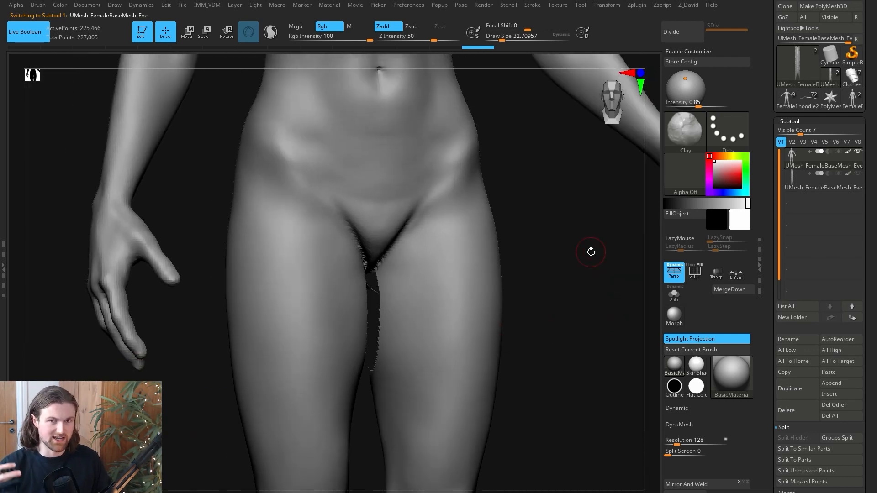
pyautogui.moveTo(581, 278); pyautogui.dragTo(574, 250)
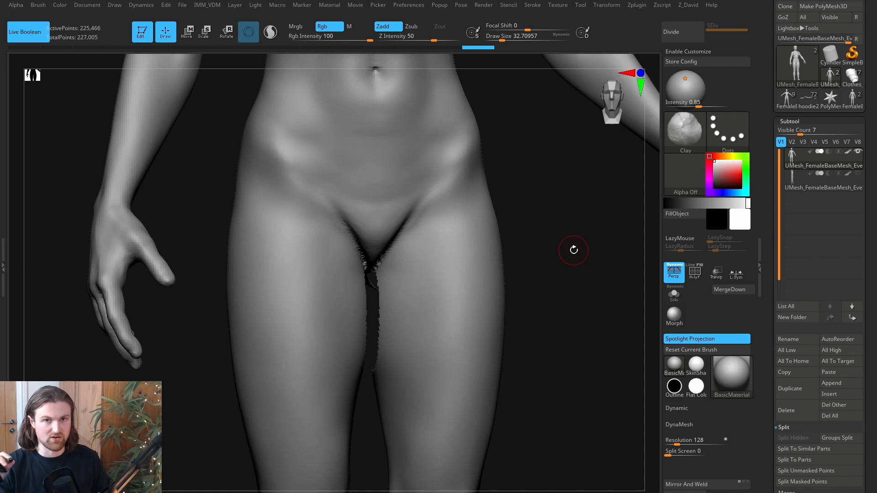
pyautogui.moveTo(580, 305)
pyautogui.mouseDown()
pyautogui.moveTo(550, 309)
pyautogui.moveTo(626, 167)
pyautogui.mouseUp()
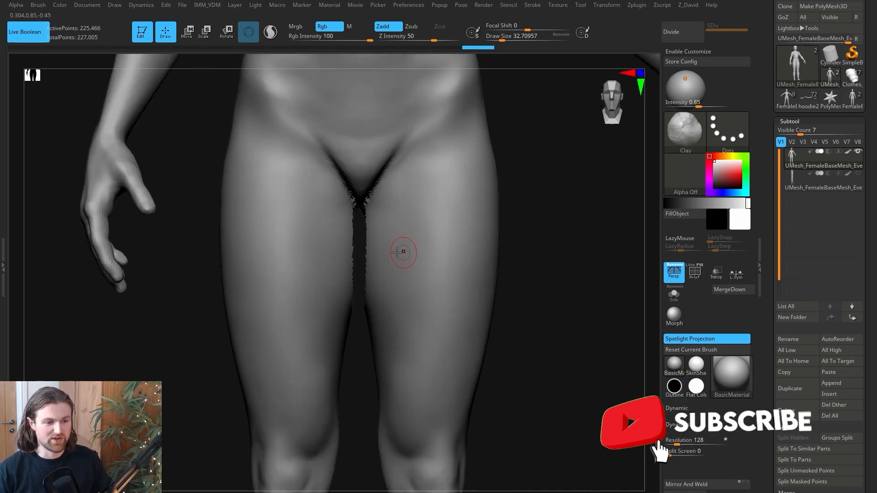
pyautogui.moveTo(525, 257); pyautogui.dragTo(562, 250)
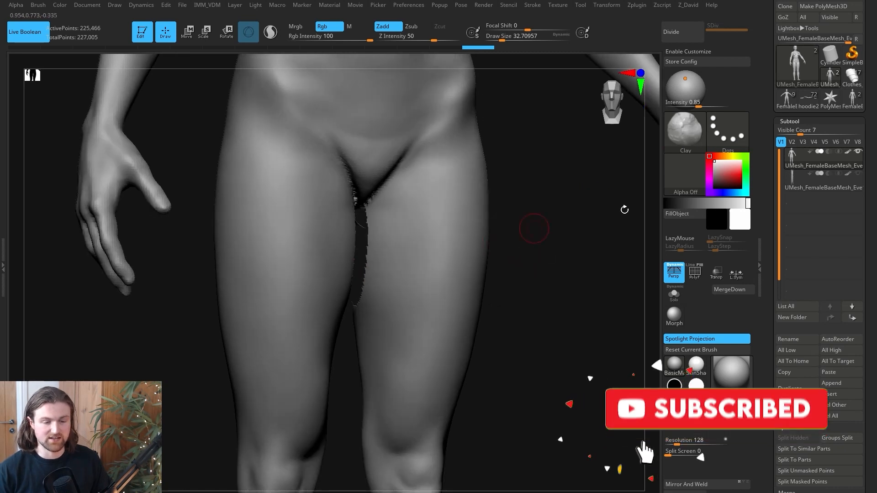
# Insert a QCube from the IMM Primitives brush over the thigh gap and narrow it into a thin slab.
pyautogui.click(693, 136)
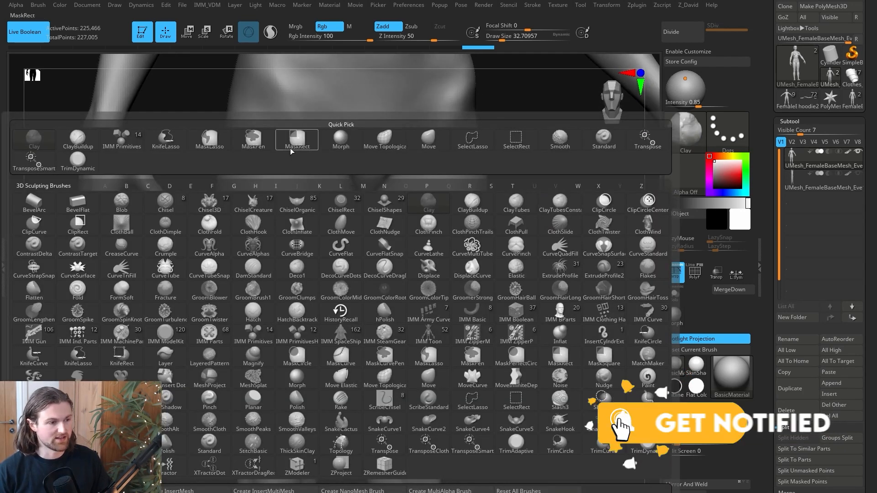
pyautogui.click(120, 140)
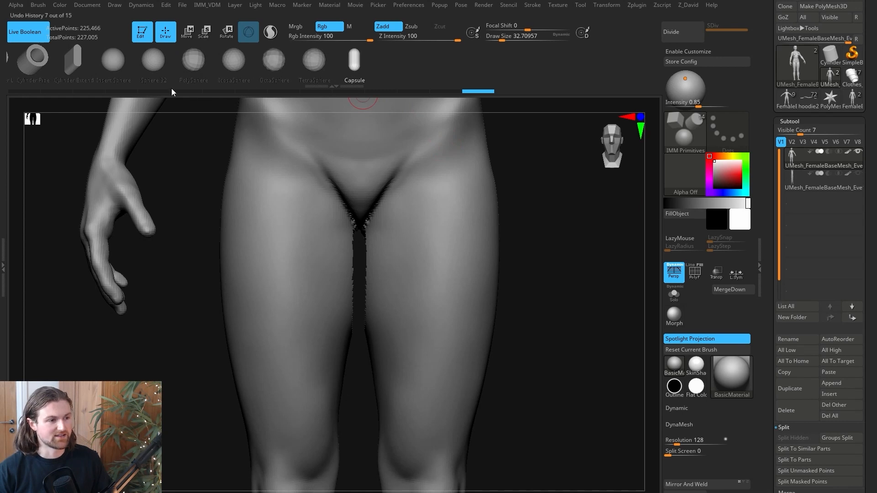
pyautogui.keyDown('alt'); pyautogui.moveTo(194, 181); pyautogui.dragTo(211, 211); pyautogui.keyUp('alt')
pyautogui.moveTo(398, 76); pyautogui.dragTo(534, 77)
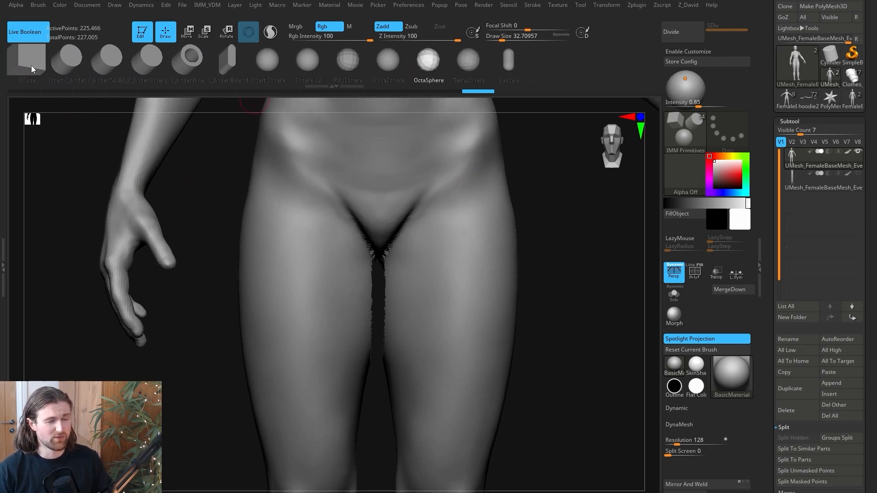
pyautogui.click(32, 65)
pyautogui.moveTo(423, 263)
pyautogui.mouseDown()
pyautogui.moveTo(437, 324)
pyautogui.moveTo(433, 315)
pyautogui.mouseUp()
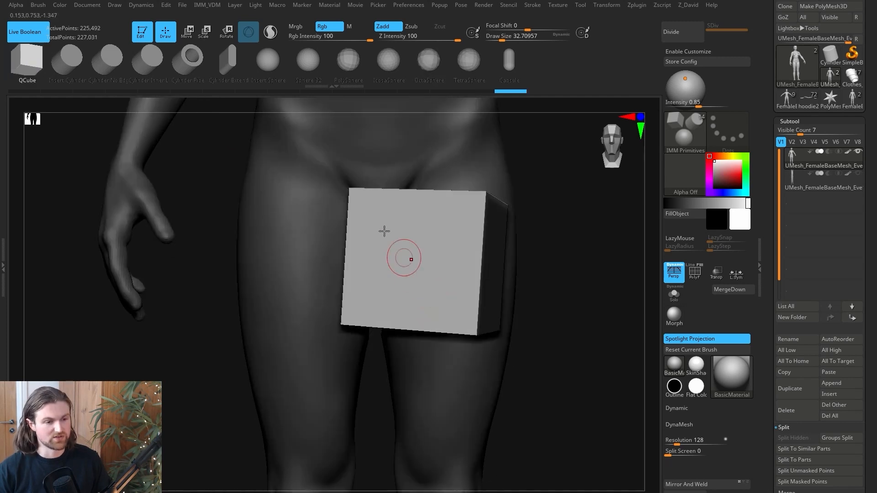
pyautogui.click(188, 38)
pyautogui.moveTo(460, 266); pyautogui.dragTo(408, 261)
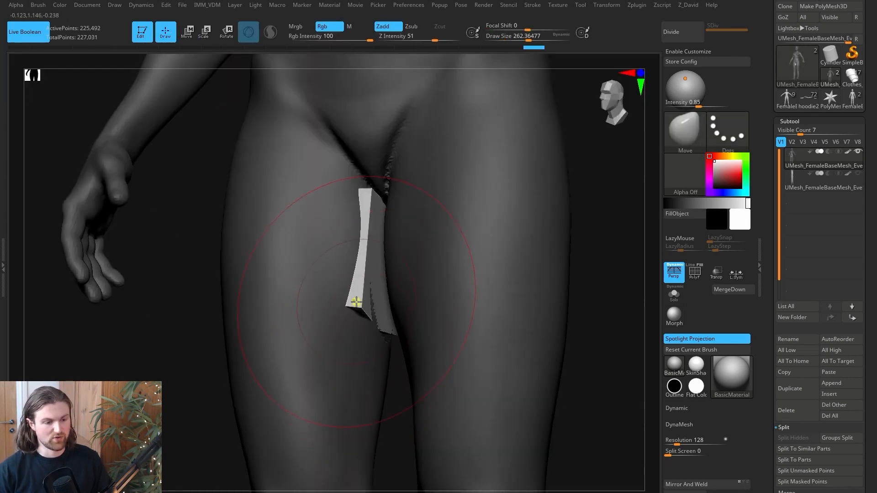
# Reshape the slab between the thighs with the Move brush so it fills the gap along the inner thighs.
pyautogui.moveTo(372, 315); pyautogui.dragTo(385, 365)
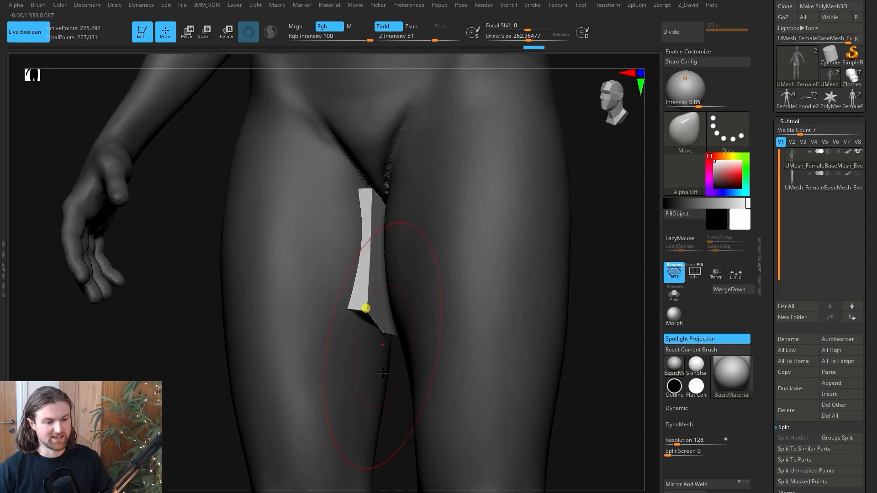
pyautogui.moveTo(391, 402); pyautogui.dragTo(389, 375)
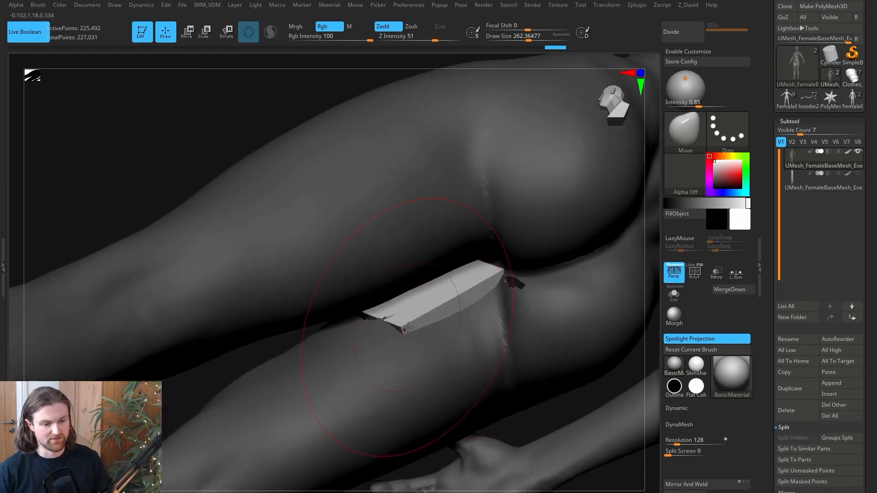
pyautogui.moveTo(391, 342)
pyautogui.mouseDown()
pyautogui.moveTo(386, 333)
pyautogui.moveTo(482, 302)
pyautogui.mouseUp()
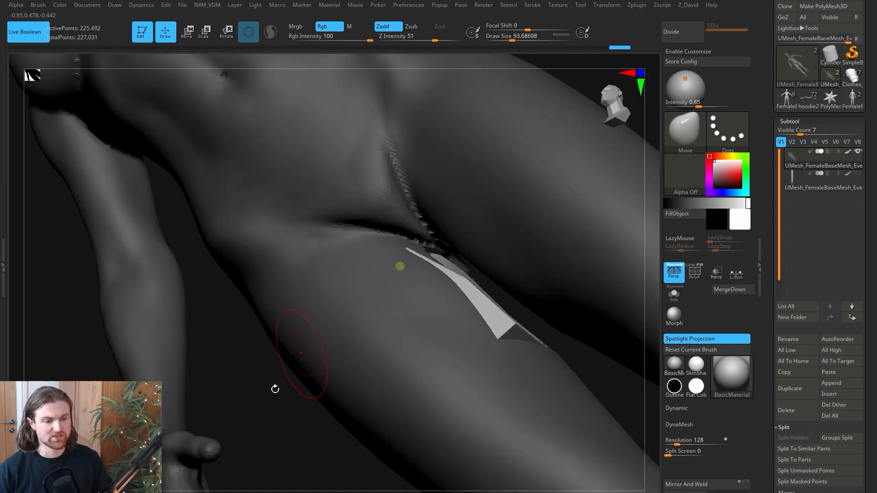
pyautogui.moveTo(276, 386)
pyautogui.mouseDown()
pyautogui.moveTo(242, 415)
pyautogui.moveTo(411, 329)
pyautogui.moveTo(274, 361)
pyautogui.mouseUp()
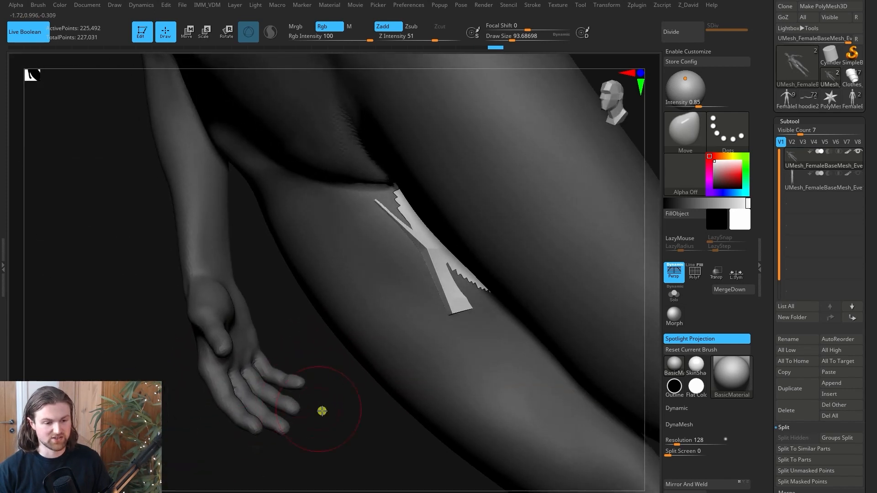
pyautogui.moveTo(322, 411); pyautogui.dragTo(347, 397, button='right')
pyautogui.moveTo(464, 303); pyautogui.dragTo(489, 319)
pyautogui.moveTo(489, 319); pyautogui.dragTo(493, 313, button='right')
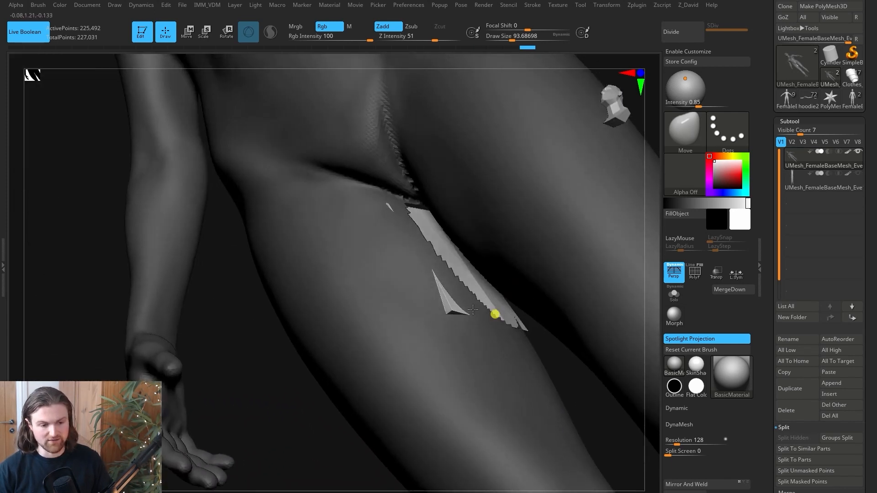
pyautogui.moveTo(453, 305); pyautogui.dragTo(447, 309)
pyautogui.moveTo(448, 250); pyautogui.dragTo(462, 444, button='right')
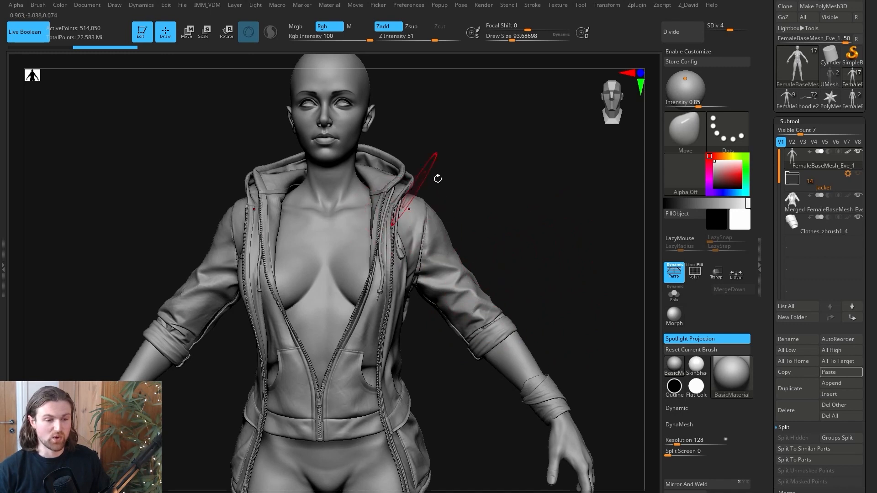
# Isolate the clothed character's body, mask everything except the arms, and place the gizmo at the shoulder.
pyautogui.press('Escape')
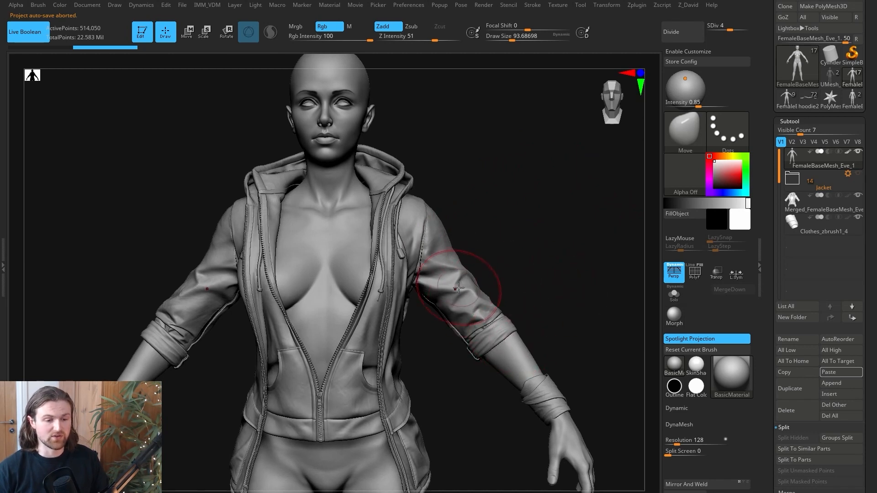
pyautogui.hotkey('alt', 's')
pyautogui.moveTo(415, 423)
pyautogui.keyDown('alt'); pyautogui.mouseDown()
pyautogui.moveTo(400, 351)
pyautogui.moveTo(520, 482)
pyautogui.mouseUp(); pyautogui.keyUp('alt')
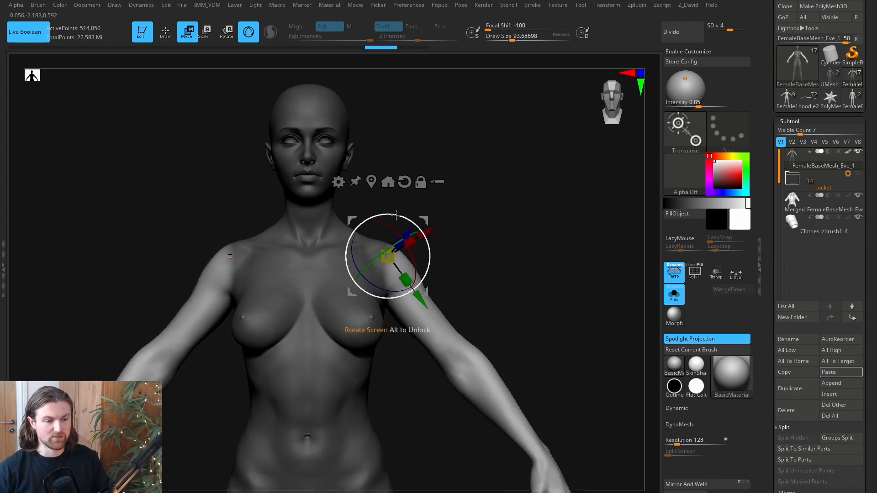
# Try rotating the unmasked arms about the shoulder from the front and side views.
pyautogui.moveTo(393, 214)
pyautogui.mouseDown()
pyautogui.moveTo(373, 212)
pyautogui.moveTo(388, 216)
pyautogui.mouseUp()
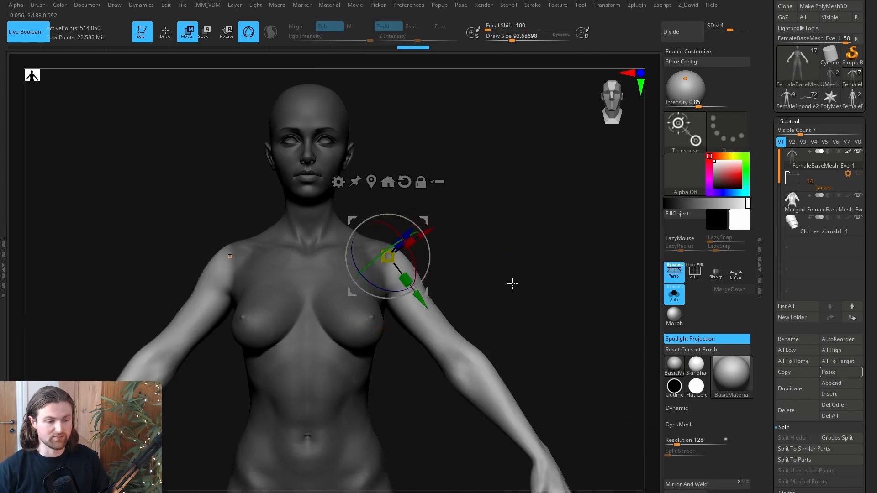
pyautogui.moveTo(513, 284); pyautogui.dragTo(404, 274)
pyautogui.moveTo(405, 213); pyautogui.dragTo(422, 234)
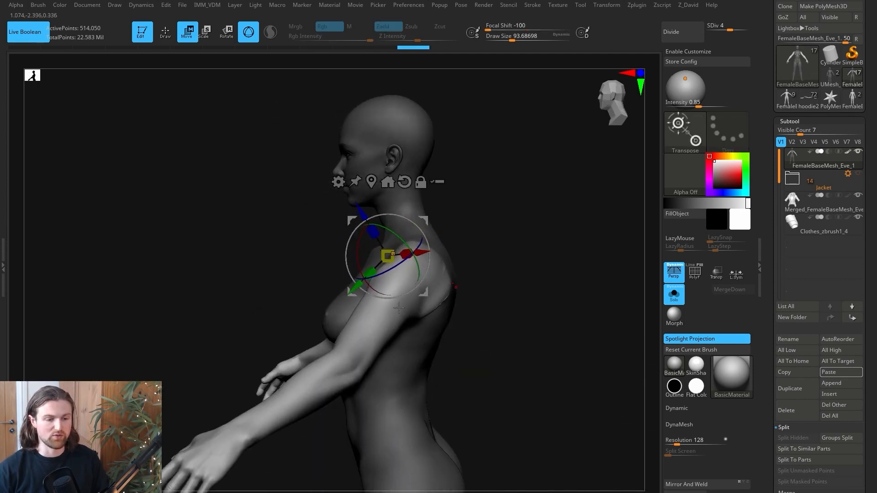
pyautogui.moveTo(399, 308); pyautogui.dragTo(472, 303, button='right')
pyautogui.moveTo(559, 312); pyautogui.dragTo(457, 180, button='right')
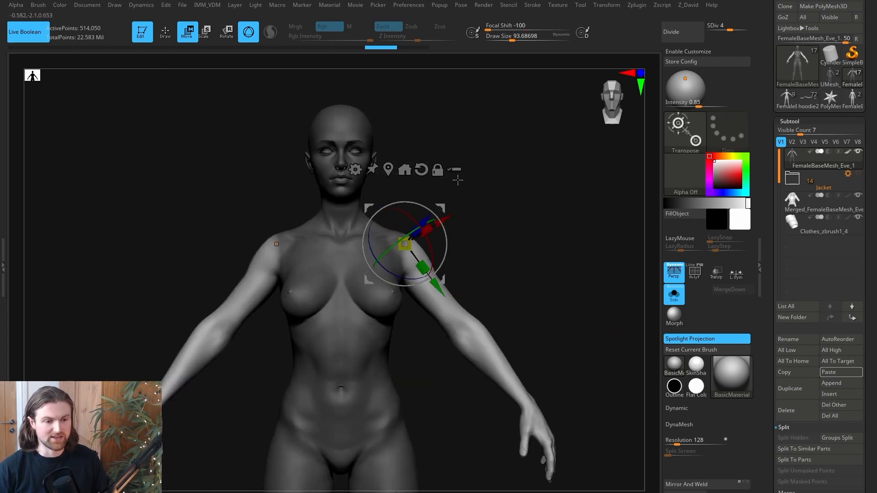
# Show all subtools again, select the merged hooded jacket and isolate it.
pyautogui.click(676, 300)
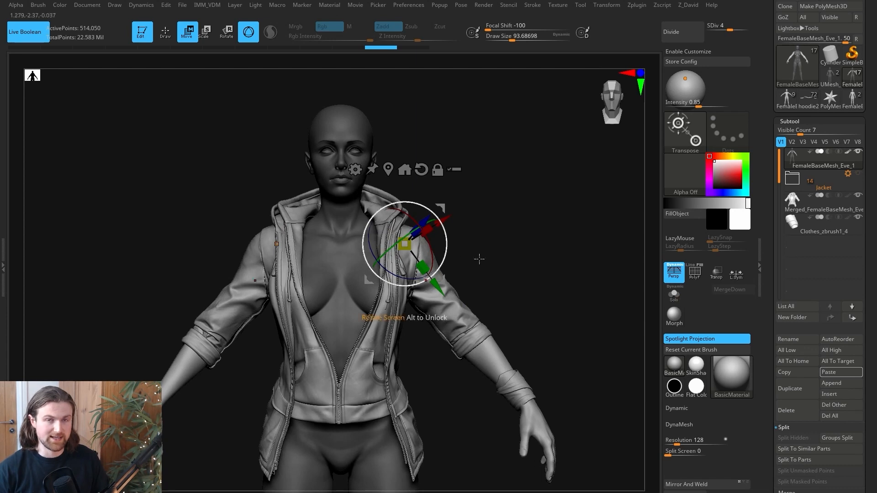
pyautogui.keyDown('alt'); pyautogui.moveTo(531, 297); pyautogui.dragTo(508, 253, button='right'); pyautogui.keyUp('alt')
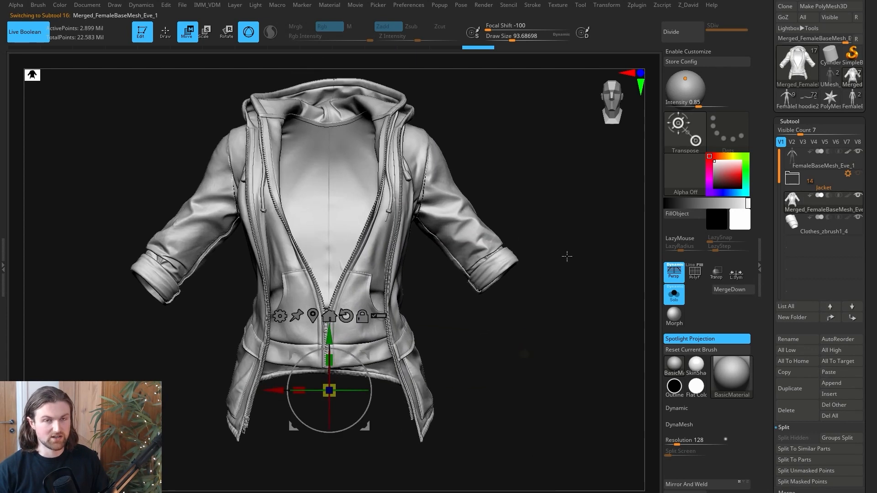
pyautogui.moveTo(566, 257); pyautogui.dragTo(551, 234, button='right')
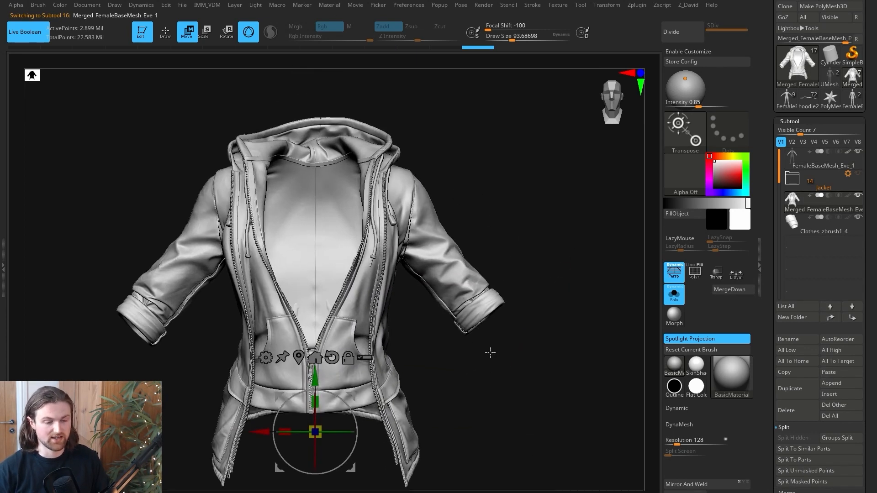
# Mask the jacket's torso and hood with a softened edge, leaving only the sleeves unmasked.
pyautogui.press('q')
pyautogui.moveTo(490, 352); pyautogui.dragTo(488, 197, button='right')
pyautogui.press('ctrl')
pyautogui.keyDown('ctrl'); pyautogui.click(408, 253); pyautogui.keyUp('ctrl')
pyautogui.keyDown('ctrl'); pyautogui.click(407, 253); pyautogui.keyUp('ctrl')
pyautogui.keyDown('ctrl'); pyautogui.click(487, 250); pyautogui.keyUp('ctrl')
pyautogui.moveTo(488, 251); pyautogui.dragTo(535, 252, button='right')
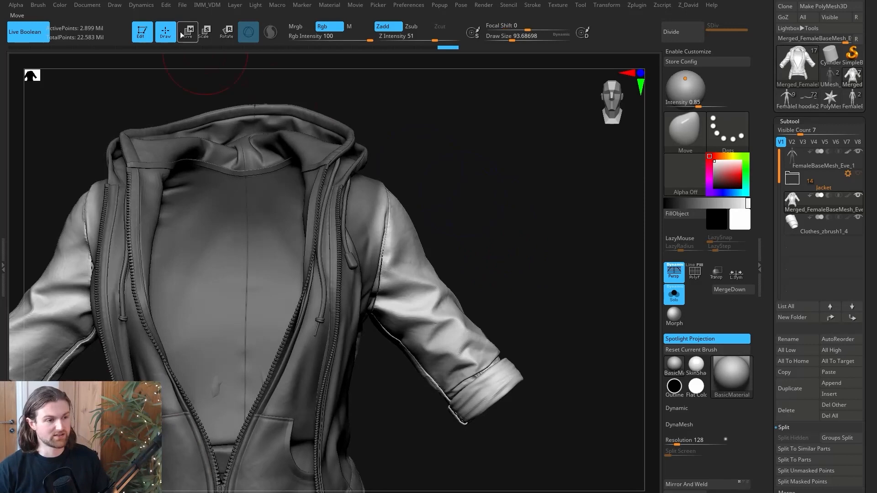
# Try rotating the jacket sleeves with the gizmo at the shoulder, and undo the rotation.
pyautogui.click(186, 36)
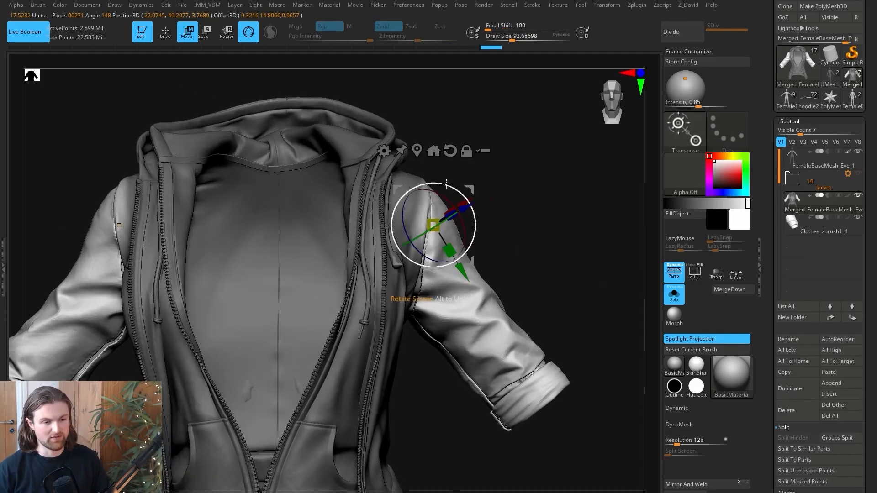
pyautogui.moveTo(474, 219); pyautogui.dragTo(473, 179)
pyautogui.hotkey('ctrl', 'z')
pyautogui.hotkey('ctrl', 'z')
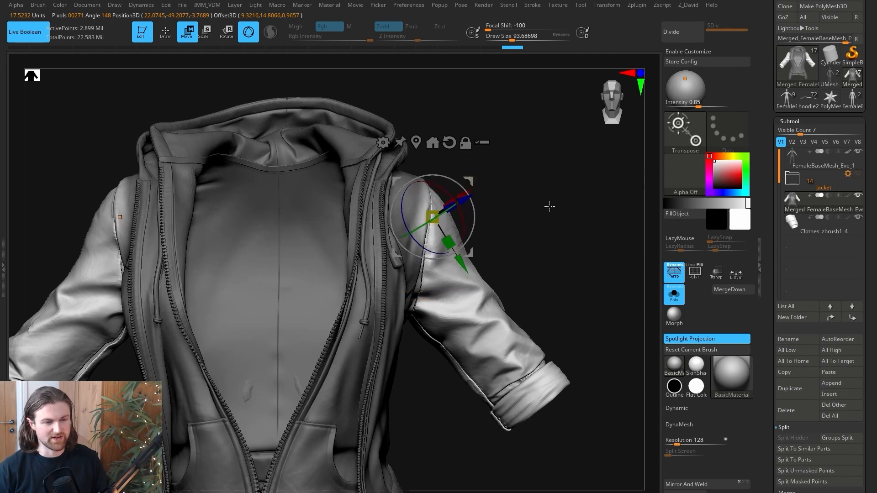
pyautogui.moveTo(543, 211); pyautogui.dragTo(661, 178)
pyautogui.click(165, 32)
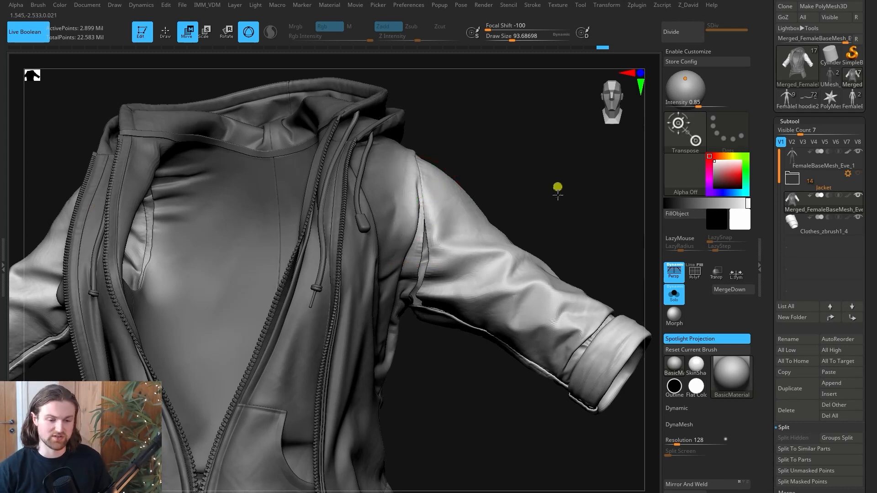
# Compare the body's arm mask with the jacket's sleeve mask by isolating each subtool in turn.
pyautogui.moveTo(557, 190); pyautogui.dragTo(560, 206)
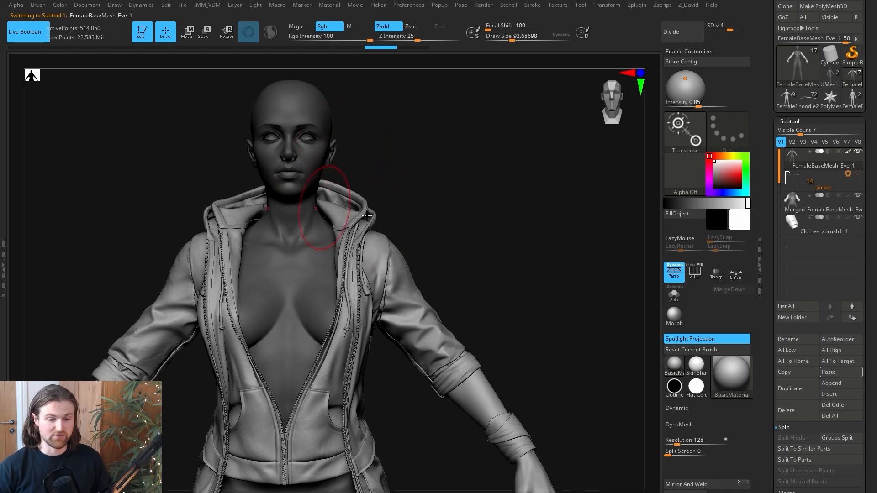
pyautogui.click(674, 294)
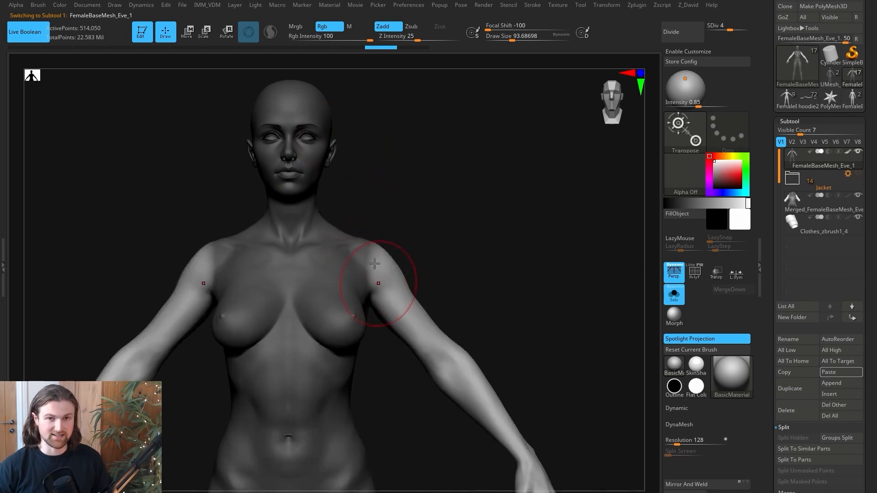
pyautogui.click(674, 295)
pyautogui.keyDown('alt'); pyautogui.click(393, 286); pyautogui.keyUp('alt')
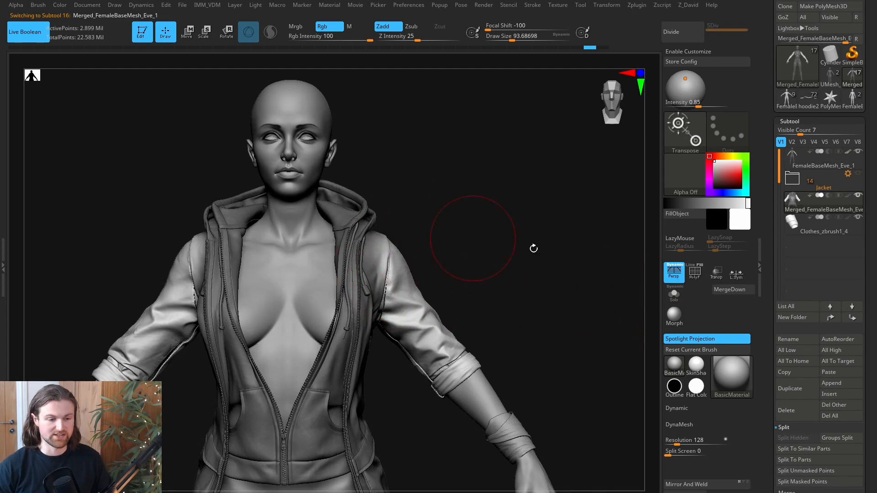
pyautogui.click(680, 296)
pyautogui.click(680, 297)
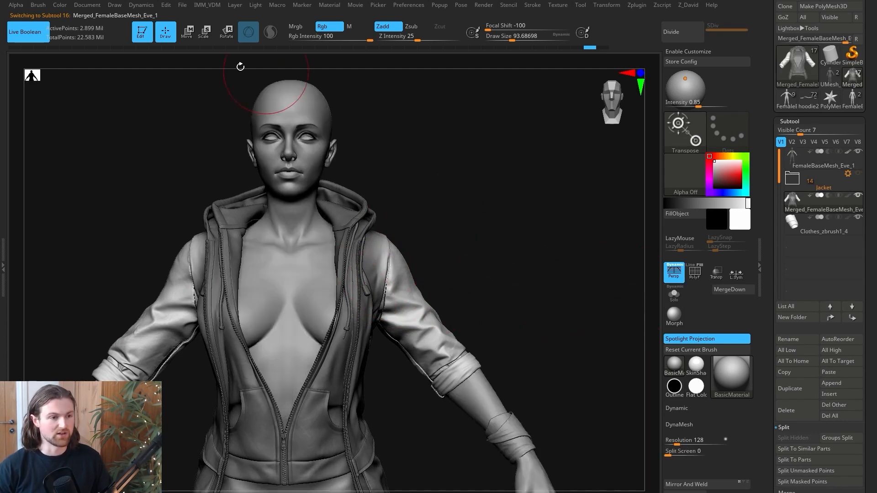
# Enable Transpose All Selected Subtools on the gizmo and add the body to the selection alongside the jacket.
pyautogui.click(187, 33)
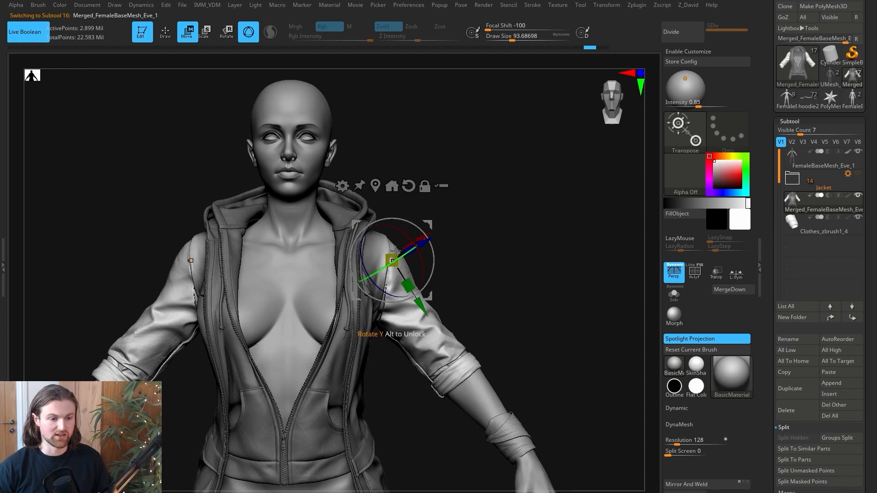
pyautogui.click(439, 187)
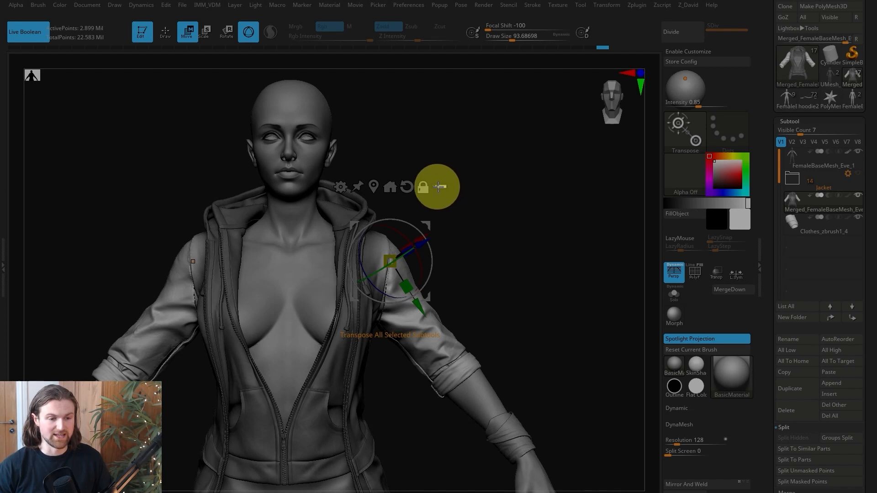
pyautogui.click(438, 187)
pyautogui.keyDown('alt'); pyautogui.moveTo(509, 272); pyautogui.dragTo(508, 233); pyautogui.keyUp('alt')
pyautogui.keyDown('alt'); pyautogui.moveTo(513, 410); pyautogui.dragTo(513, 362); pyautogui.keyUp('alt')
pyautogui.keyDown('alt'); pyautogui.moveTo(571, 337); pyautogui.dragTo(568, 367); pyautogui.keyUp('alt')
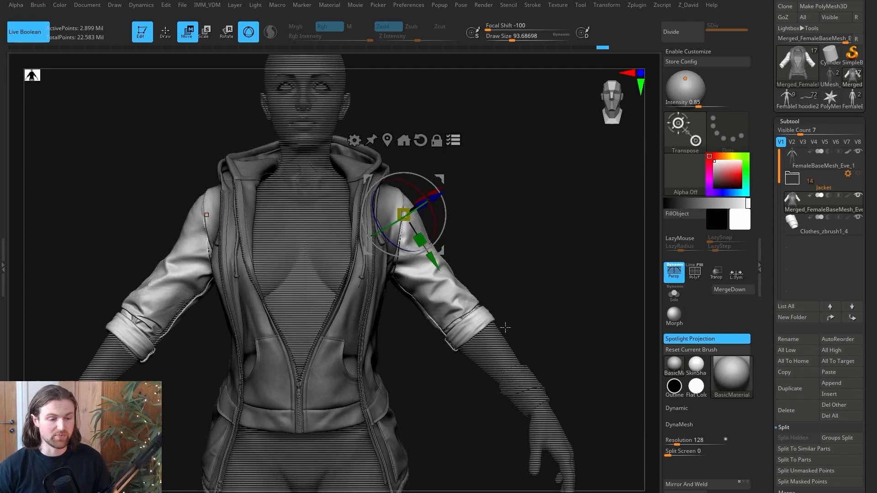
pyautogui.keyDown('alt'); pyautogui.moveTo(559, 256); pyautogui.dragTo(530, 259); pyautogui.keyUp('alt')
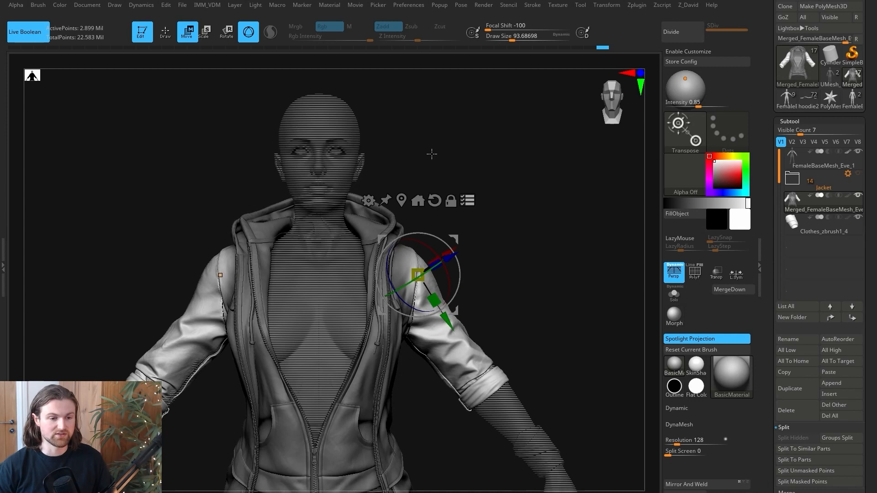
pyautogui.hotkey('ctrl', 'shift')
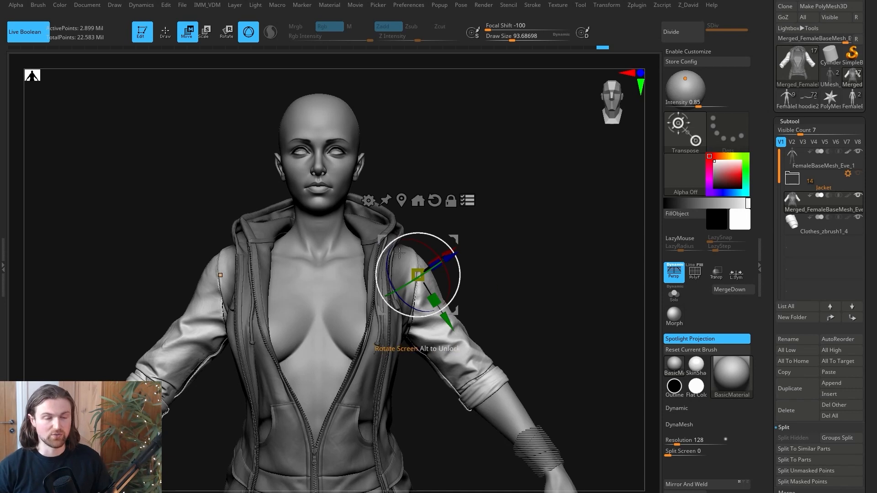
# Try rotating the body's arms and the jacket sleeves together about the shoulders, and undo the rotation.
pyautogui.keyDown('alt'); pyautogui.moveTo(575, 298); pyautogui.dragTo(578, 253); pyautogui.keyUp('alt')
pyautogui.moveTo(436, 192); pyautogui.dragTo(437, 246)
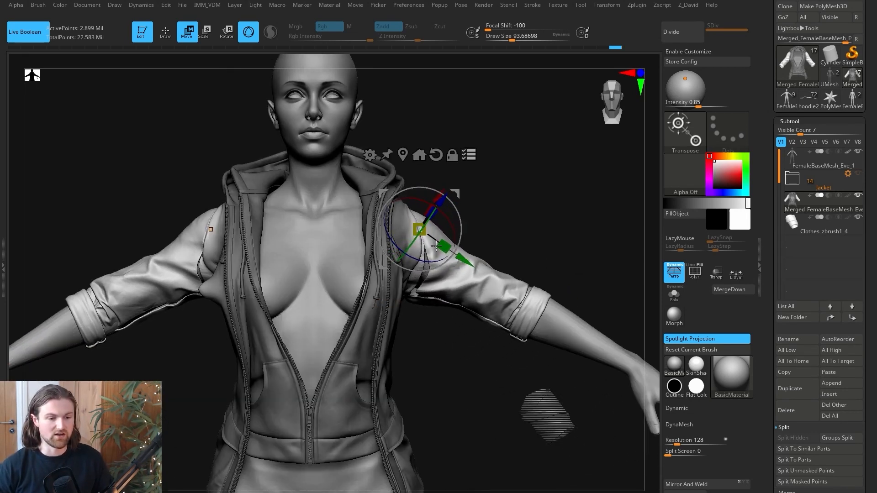
pyautogui.moveTo(514, 257); pyautogui.dragTo(341, 186)
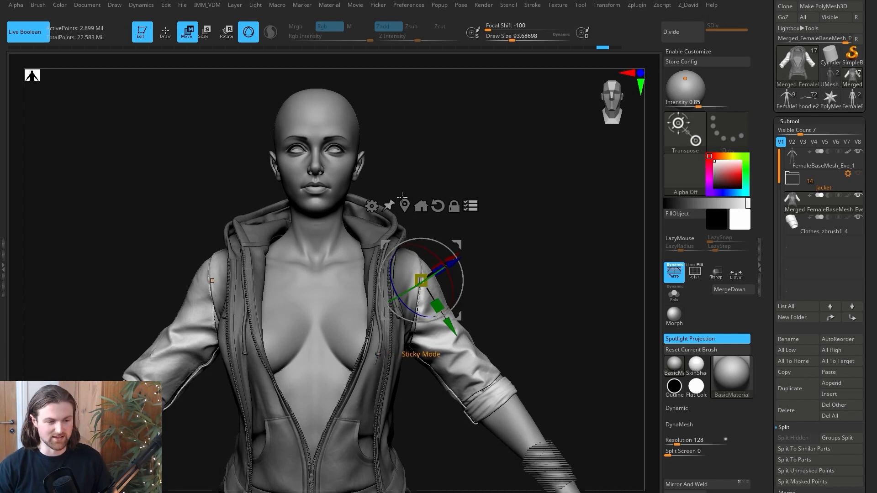
pyautogui.moveTo(440, 244)
pyautogui.mouseDown()
pyautogui.moveTo(448, 248)
pyautogui.moveTo(430, 244)
pyautogui.mouseUp()
pyautogui.hotkey('ctrl', 'z')
pyautogui.keyDown('alt'); pyautogui.moveTo(556, 318); pyautogui.dragTo(495, 202); pyautogui.keyUp('alt')
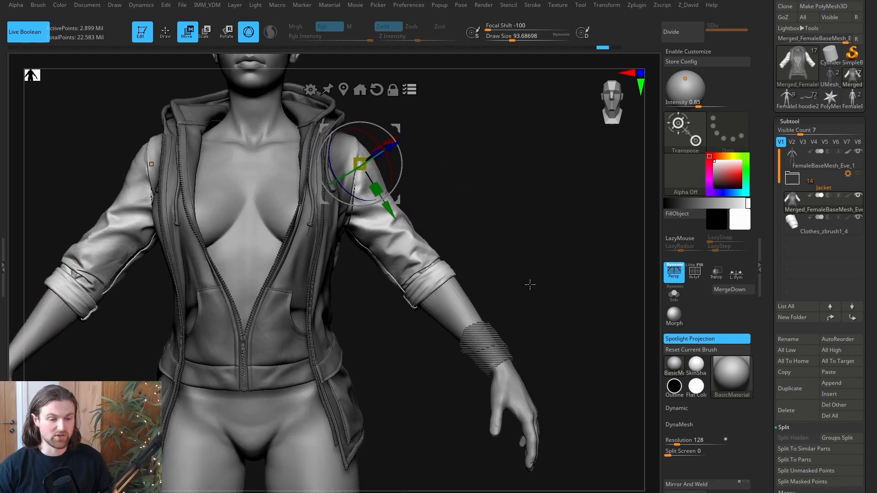
# Try lowering the body's arms and the jacket sleeves together towards the torso by rotating them at the shoulders.
pyautogui.keyDown('alt'); pyautogui.moveTo(529, 284); pyautogui.dragTo(531, 319); pyautogui.keyUp('alt')
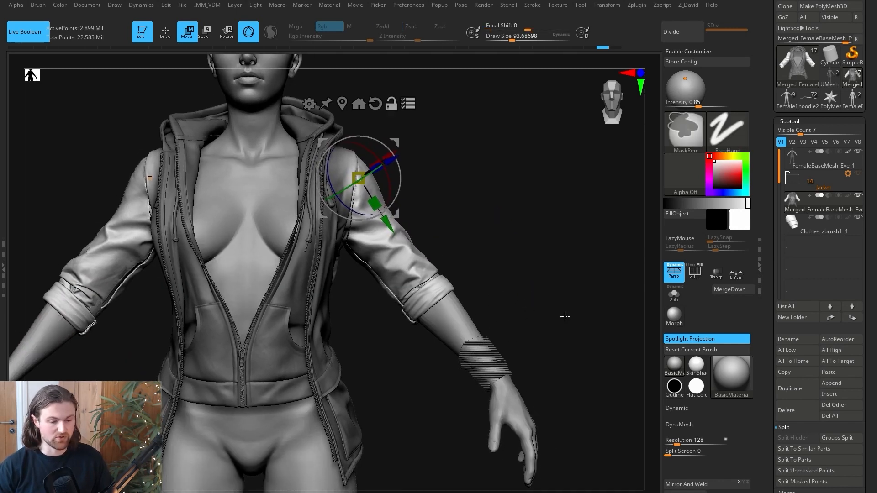
pyautogui.moveTo(375, 137); pyautogui.dragTo(348, 120)
pyautogui.hotkey('ctrl', 'z')
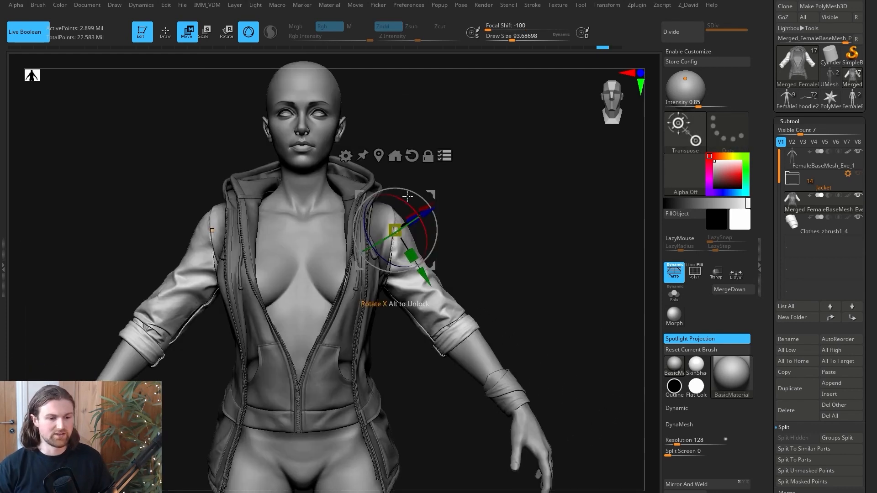
pyautogui.moveTo(421, 200); pyautogui.dragTo(421, 203)
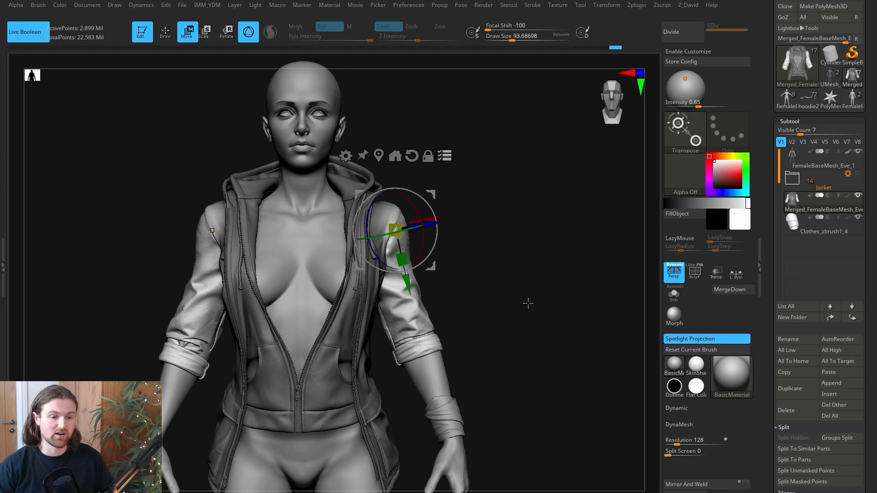
pyautogui.moveTo(509, 277); pyautogui.dragTo(532, 278)
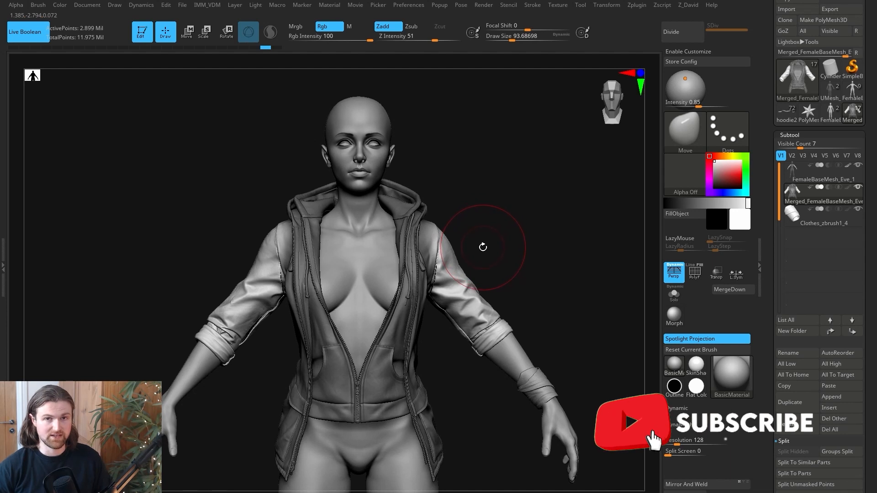
# Clear the mask on the jacket subtool and make the body the active subtool.
pyautogui.keyDown('alt'); pyautogui.click(401, 284); pyautogui.keyUp('alt')
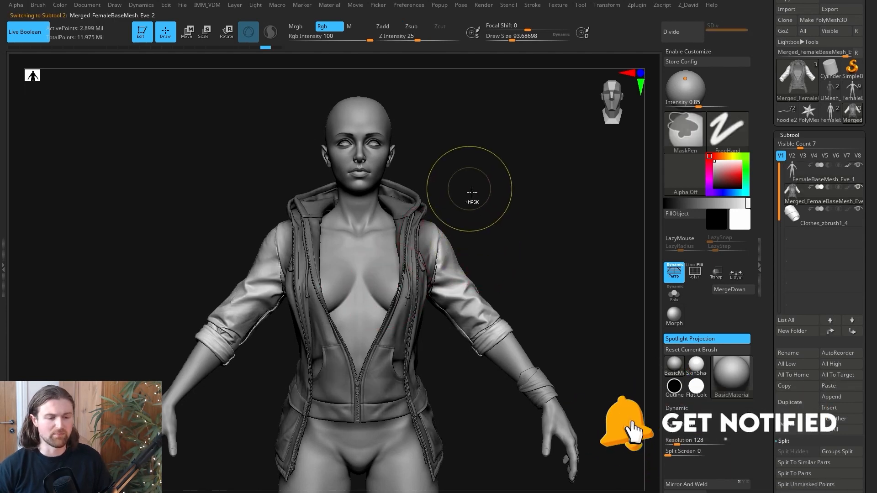
pyautogui.keyDown('ctrl'); pyautogui.moveTo(471, 195); pyautogui.dragTo(503, 247); pyautogui.keyUp('ctrl')
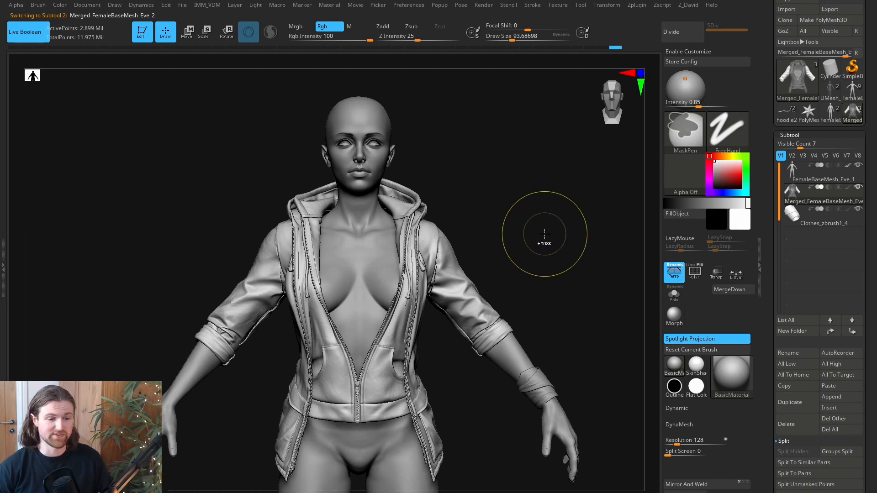
pyautogui.keyDown('alt'); pyautogui.click(402, 255); pyautogui.keyUp('alt')
# Dock the Zplugin palette beside the canvas and create a Transpose Master TPoseMesh with ZSphere Rig enabled.
pyautogui.click(636, 9)
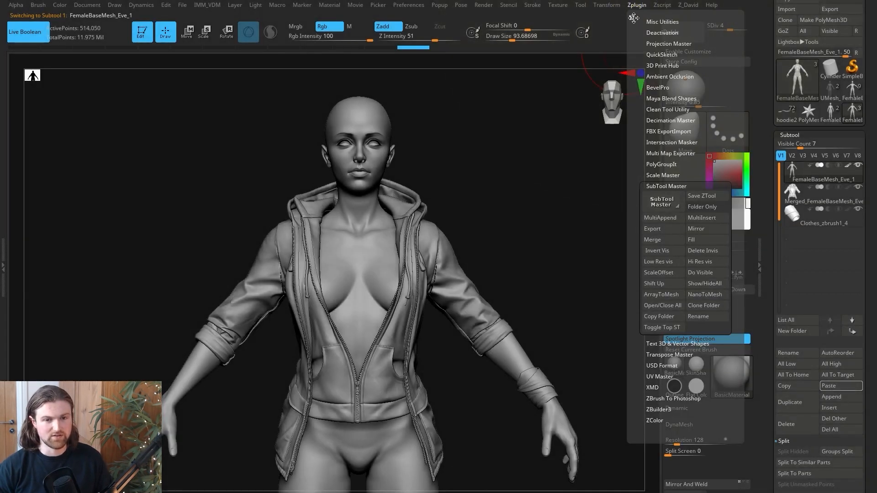
pyautogui.moveTo(631, 18); pyautogui.dragTo(50, 91)
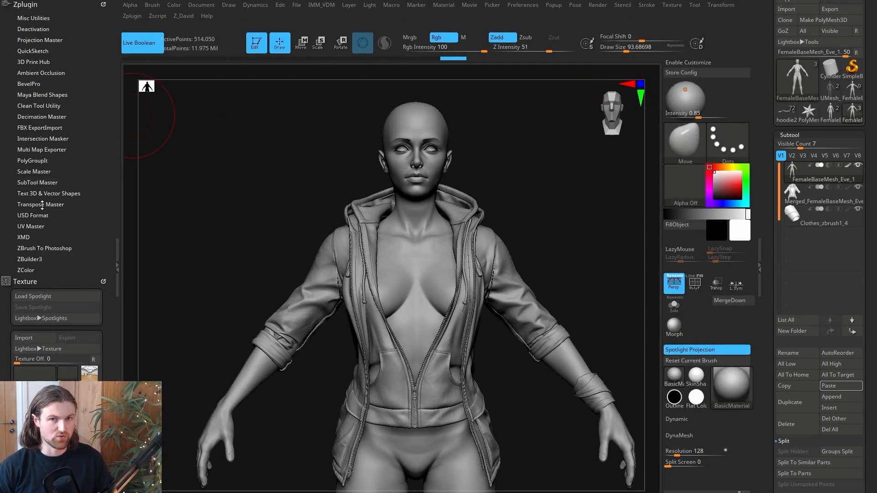
pyautogui.click(38, 204)
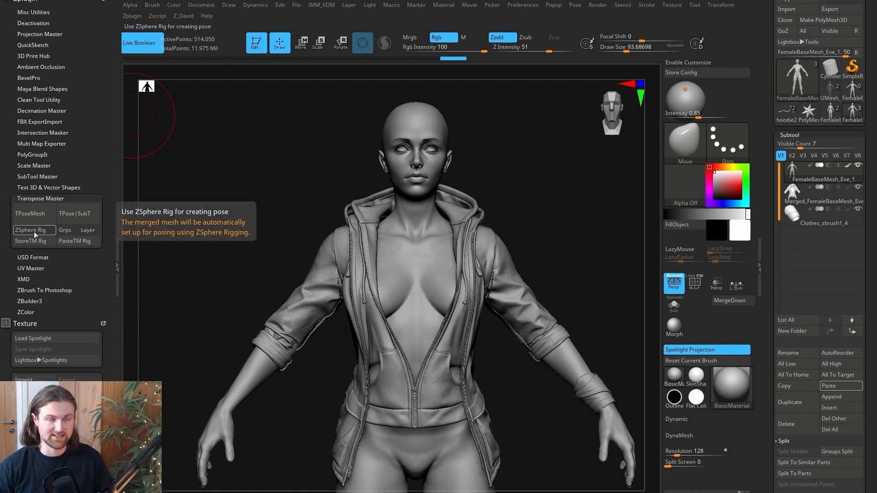
pyautogui.click(34, 231)
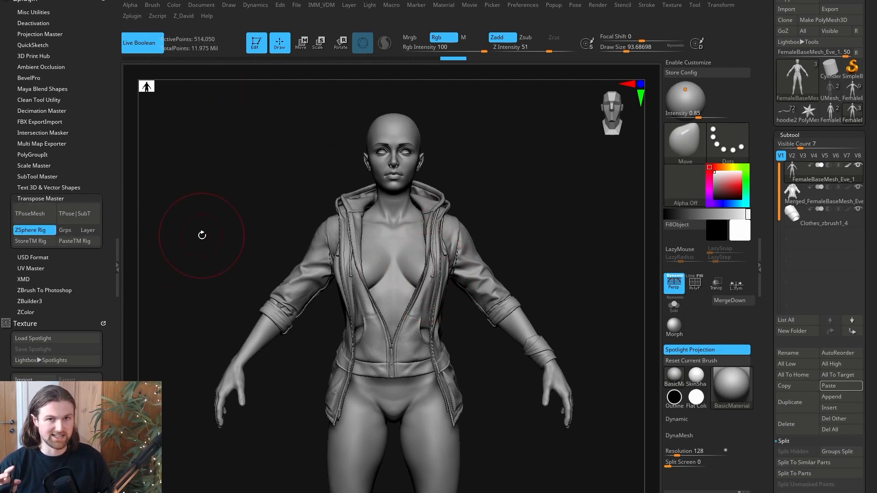
pyautogui.click(40, 221)
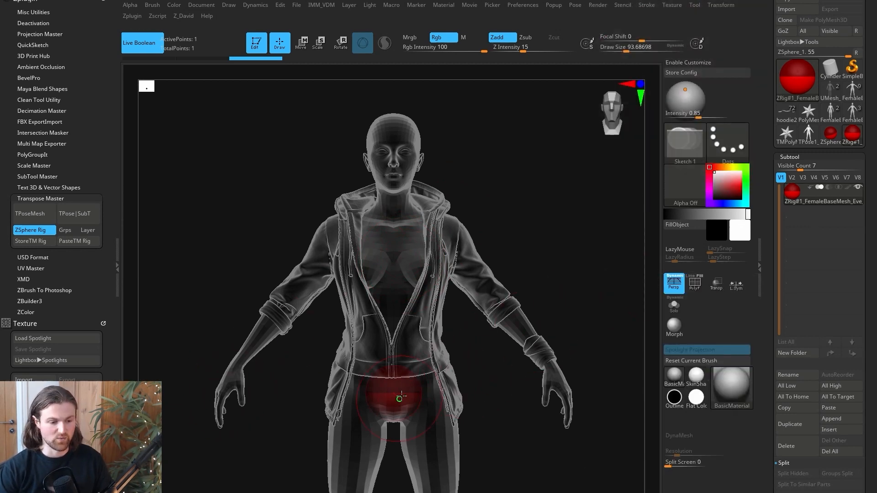
# Add mirrored hip ZSpheres to the pelvis root sphere and position them at the hip joints.
pyautogui.press('w')
pyautogui.keyDown('alt'); pyautogui.moveTo(505, 397); pyautogui.dragTo(482, 348); pyautogui.keyUp('alt')
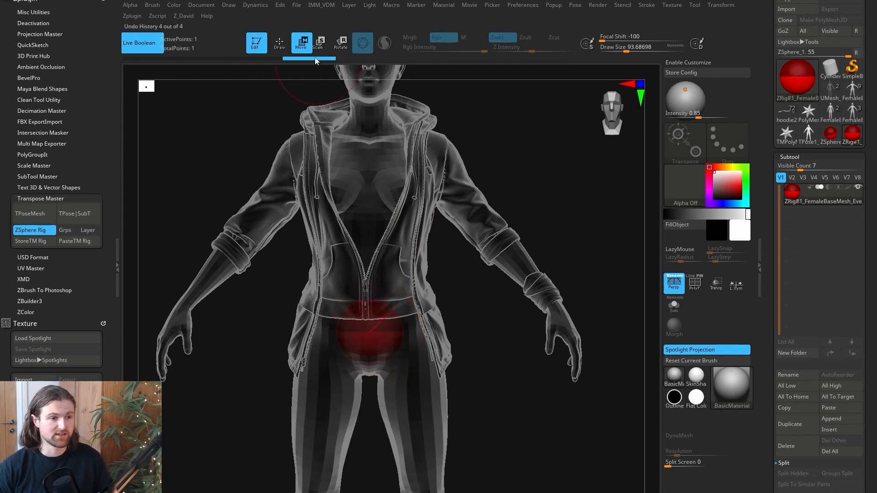
pyautogui.click(279, 42)
pyautogui.click(398, 339)
pyautogui.moveTo(395, 337); pyautogui.dragTo(419, 337)
pyautogui.press('w')
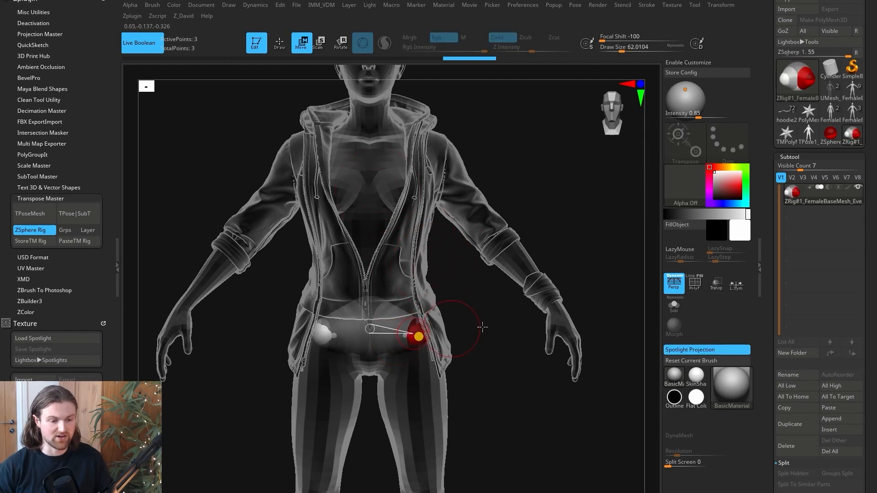
pyautogui.moveTo(482, 327); pyautogui.dragTo(403, 329)
pyautogui.moveTo(554, 308); pyautogui.dragTo(601, 311)
pyautogui.moveTo(471, 414)
pyautogui.mouseDown()
pyautogui.moveTo(474, 382)
pyautogui.moveTo(452, 329)
pyautogui.mouseUp()
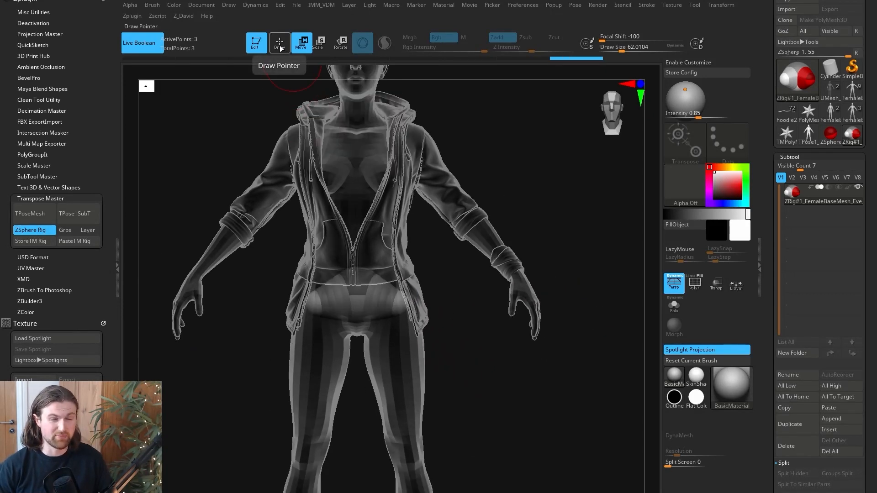
# Draw mirrored leg ZSpheres from the hips and move them down through the legs to the ankles.
pyautogui.click(279, 44)
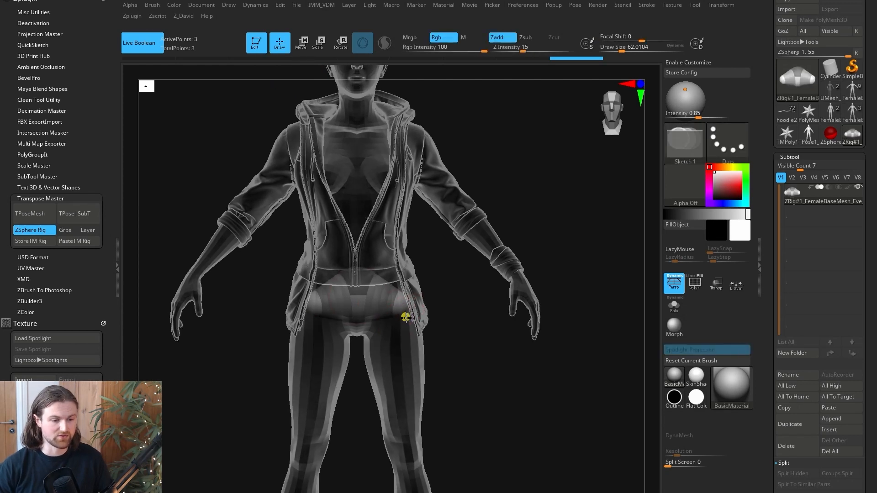
pyautogui.moveTo(402, 310); pyautogui.dragTo(403, 317)
pyautogui.moveTo(398, 117)
pyautogui.mouseDown()
pyautogui.moveTo(404, 328)
pyautogui.moveTo(420, 412)
pyautogui.mouseUp()
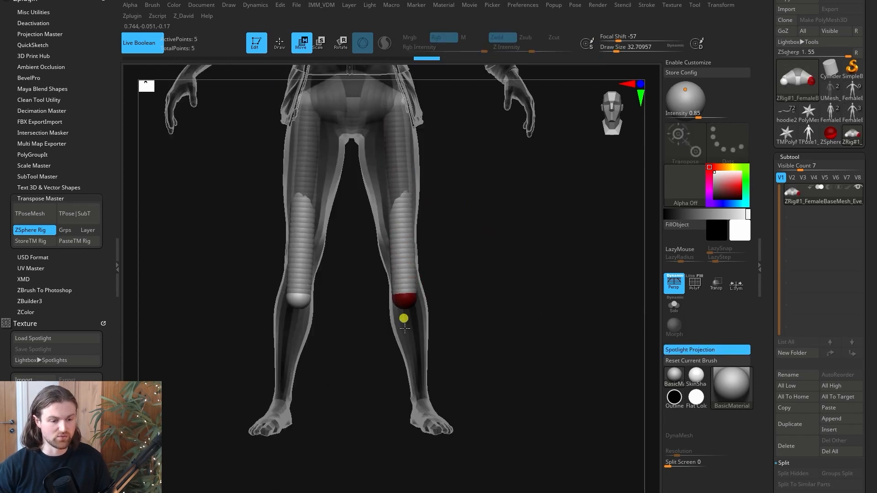
pyautogui.moveTo(493, 382); pyautogui.dragTo(452, 377)
pyautogui.moveTo(381, 295); pyautogui.dragTo(533, 303)
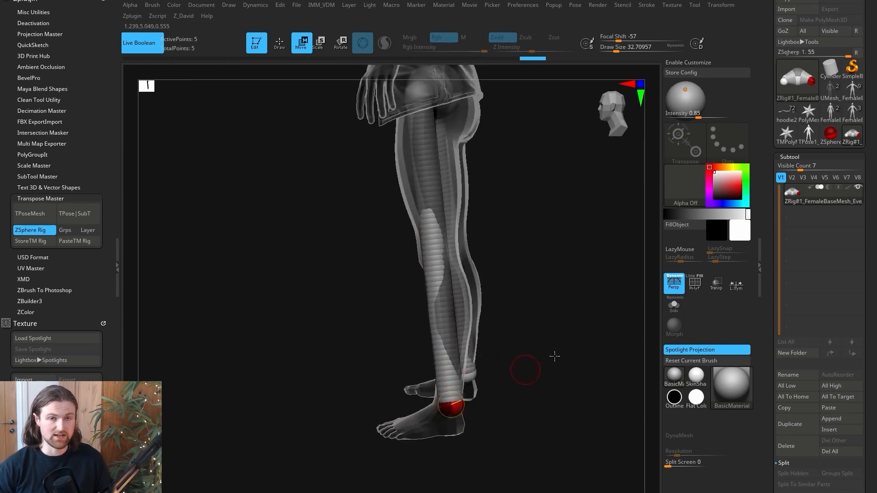
pyautogui.moveTo(554, 356); pyautogui.dragTo(596, 356)
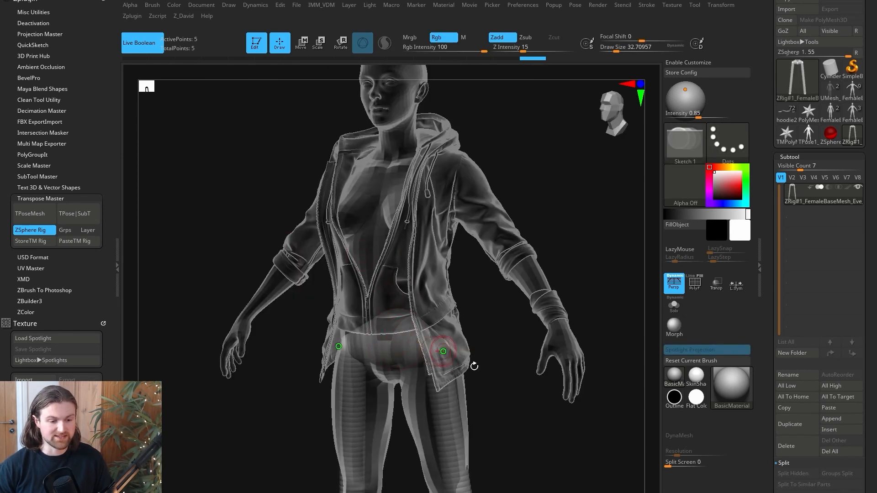
# Add a central spine ZSphere to the pelvis and move it up to the upper chest below the neck.
pyautogui.keyDown('alt'); pyautogui.moveTo(494, 370); pyautogui.dragTo(482, 252); pyautogui.keyUp('alt')
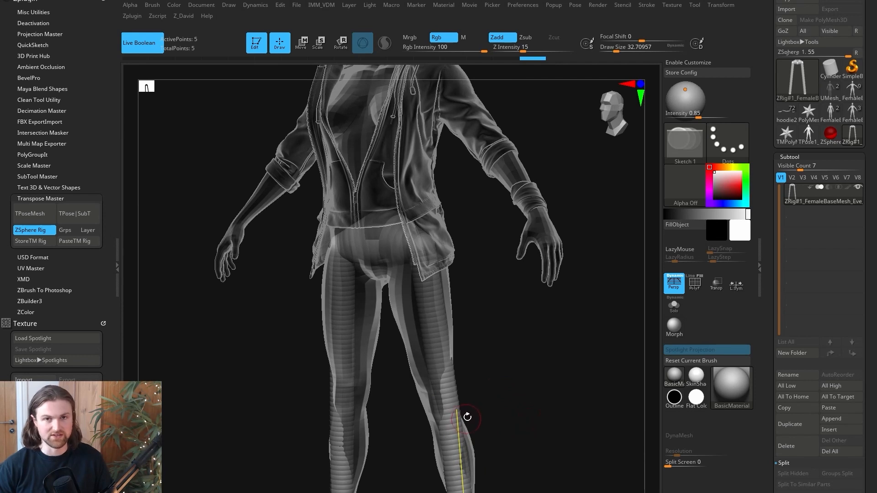
pyautogui.keyDown('alt'); pyautogui.moveTo(515, 371); pyautogui.dragTo(521, 420); pyautogui.keyUp('alt')
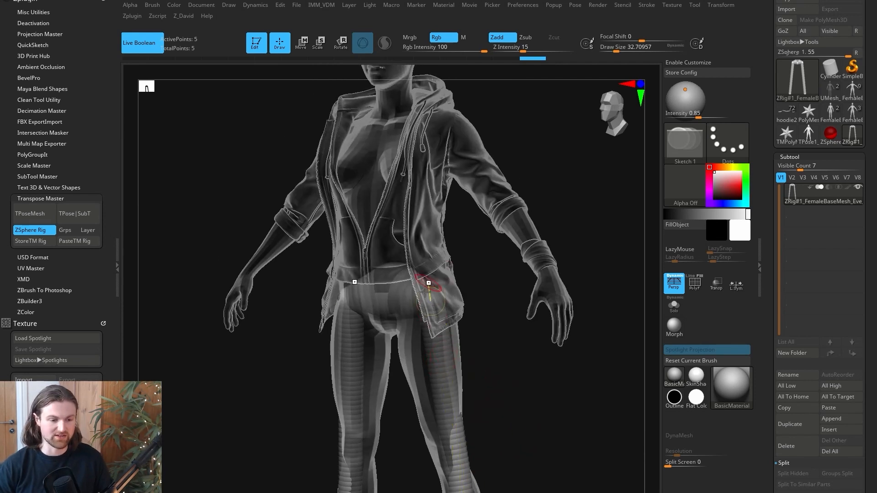
pyautogui.moveTo(514, 388); pyautogui.dragTo(406, 302)
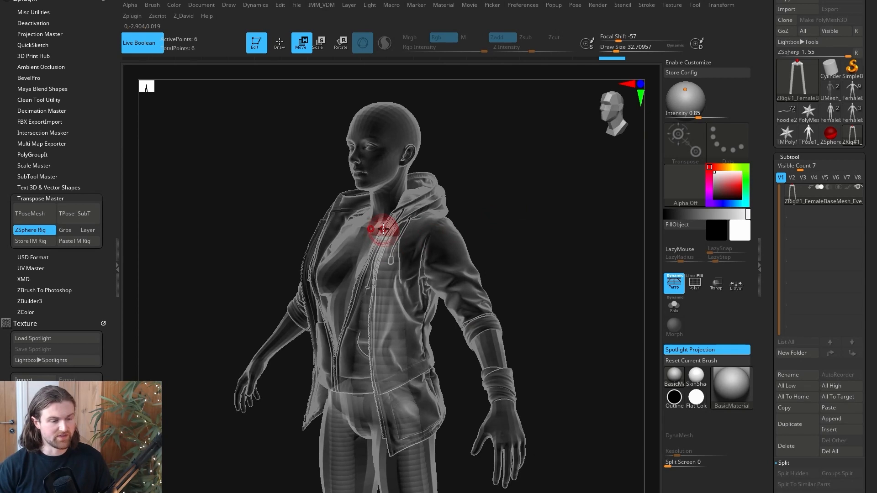
pyautogui.moveTo(383, 230); pyautogui.dragTo(384, 225)
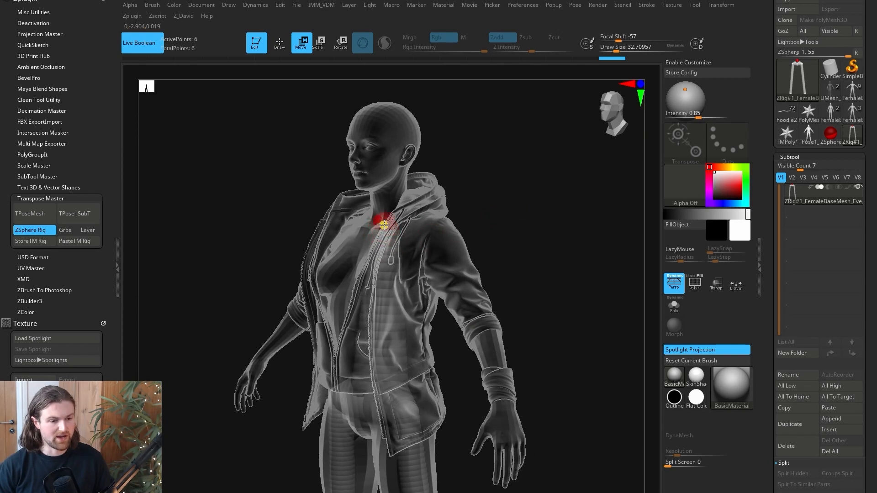
pyautogui.moveTo(536, 211); pyautogui.dragTo(505, 208)
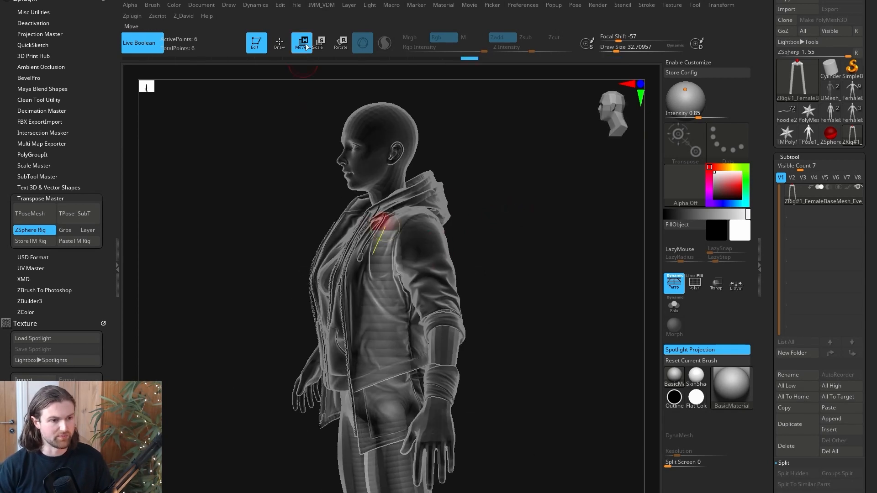
# Scale up the chest ZSphere so it is thicker inside the upper torso.
pyautogui.click(323, 47)
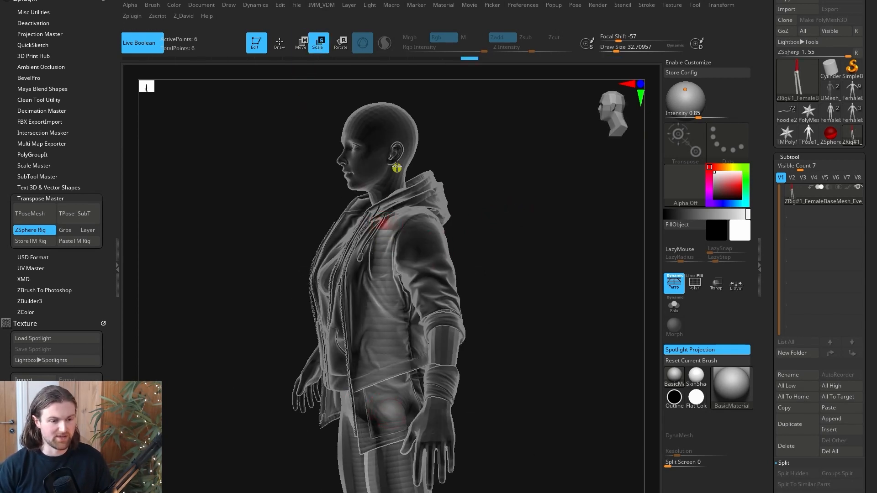
pyautogui.moveTo(523, 307); pyautogui.dragTo(515, 307)
pyautogui.moveTo(384, 227); pyautogui.dragTo(393, 289)
pyautogui.moveTo(494, 287); pyautogui.dragTo(551, 288)
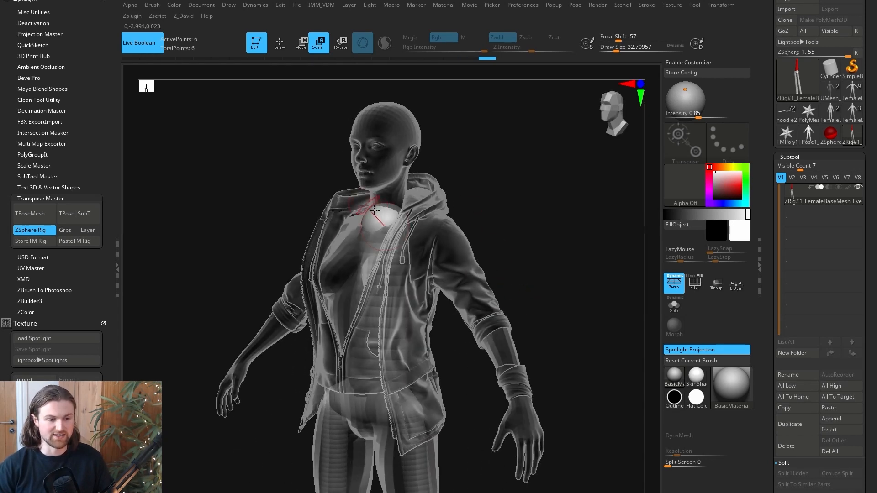
pyautogui.moveTo(520, 204); pyautogui.dragTo(385, 216)
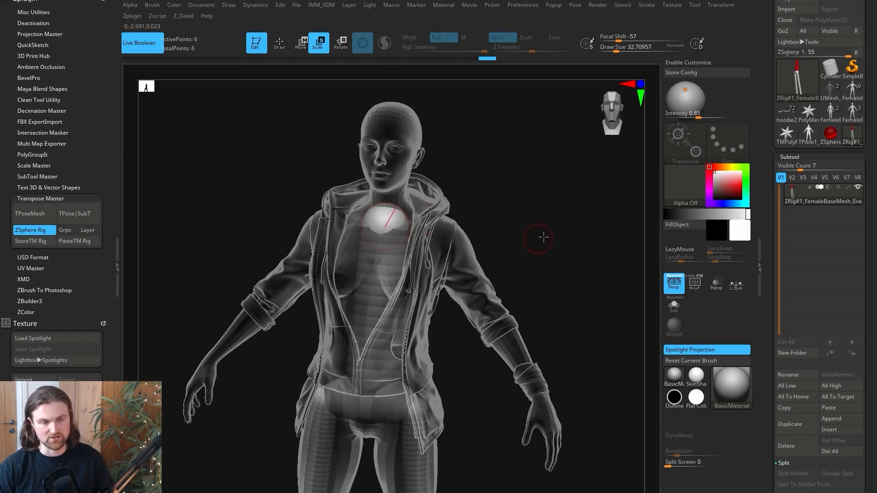
pyautogui.moveTo(543, 237); pyautogui.dragTo(520, 274)
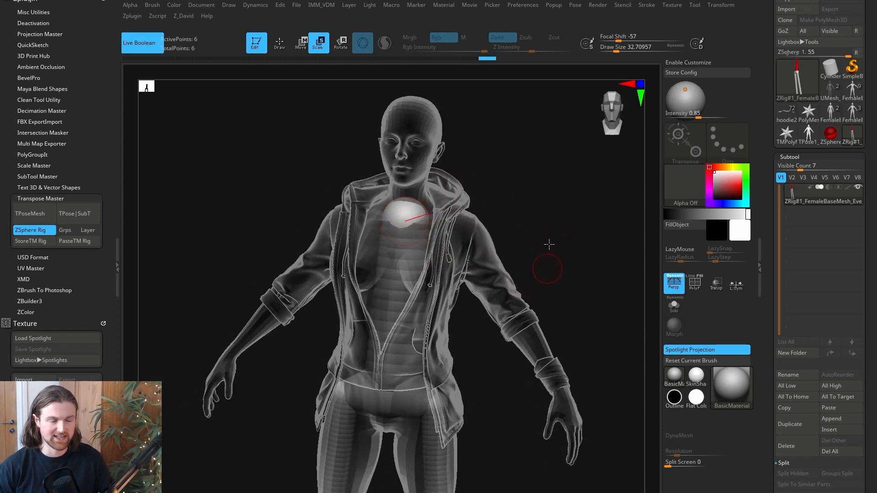
# Add mirrored shoulder ZSpheres to the chest sphere and move them outward to the shoulder joints.
pyautogui.keyDown('alt'); pyautogui.moveTo(502, 214); pyautogui.dragTo(485, 209); pyautogui.keyUp('alt')
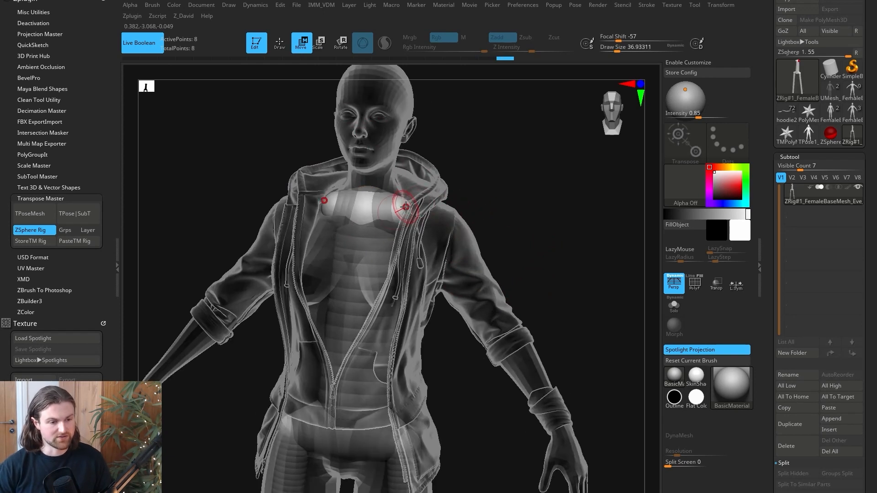
pyautogui.moveTo(406, 207); pyautogui.dragTo(432, 221)
pyautogui.moveTo(548, 218); pyautogui.dragTo(513, 225)
pyautogui.moveTo(431, 227); pyautogui.dragTo(450, 229)
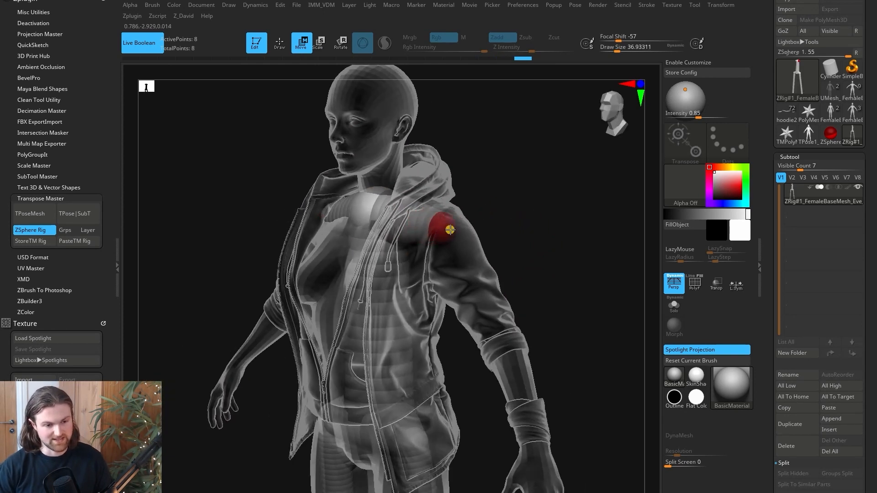
# Fine-tune the shoulder ZSpheres' position inside the joints and extend the arm chains to the wrists.
pyautogui.moveTo(523, 227); pyautogui.dragTo(502, 228)
pyautogui.moveTo(540, 255); pyautogui.dragTo(554, 316)
pyautogui.moveTo(442, 231); pyautogui.dragTo(446, 239)
pyautogui.moveTo(546, 290); pyautogui.dragTo(597, 260)
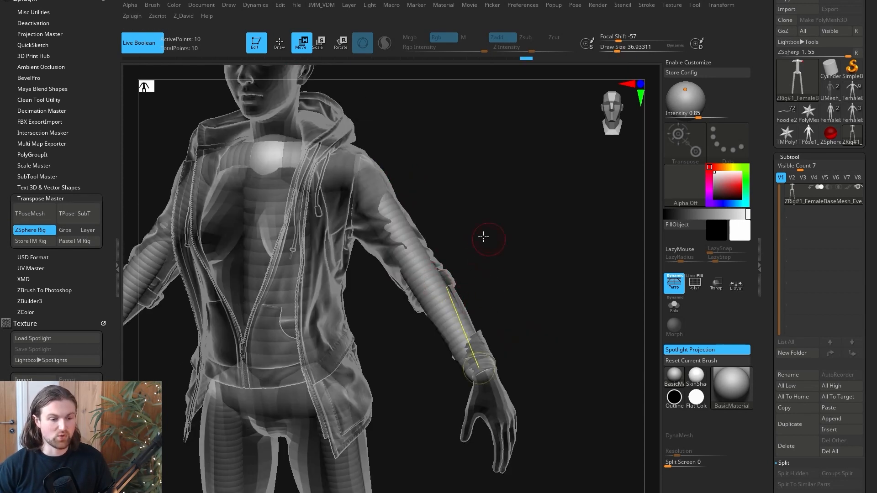
pyautogui.keyDown('alt'); pyautogui.moveTo(484, 239); pyautogui.dragTo(492, 248); pyautogui.keyUp('alt')
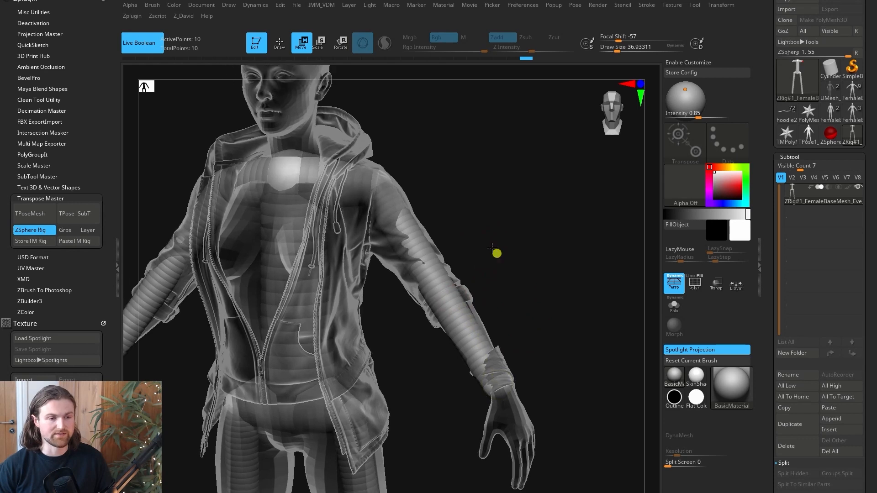
# Insert mirrored ZSpheres midway along the arm chains and move them into the elbow joints.
pyautogui.click(279, 43)
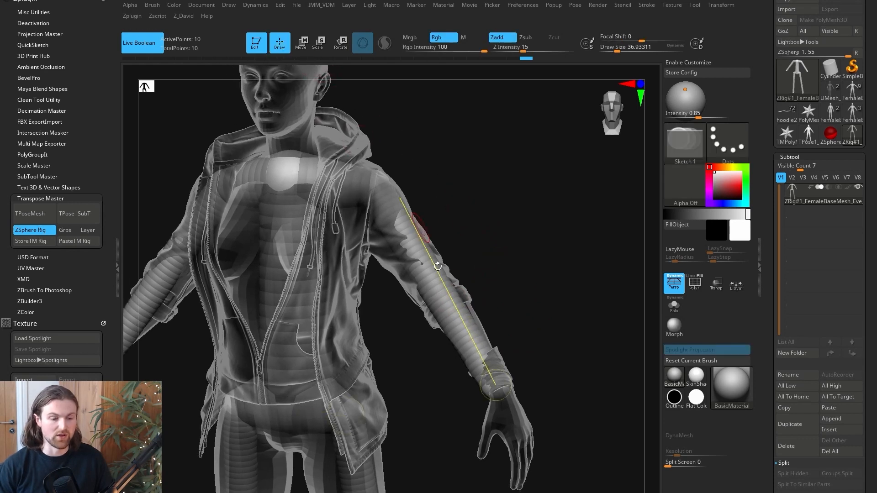
pyautogui.click(430, 275)
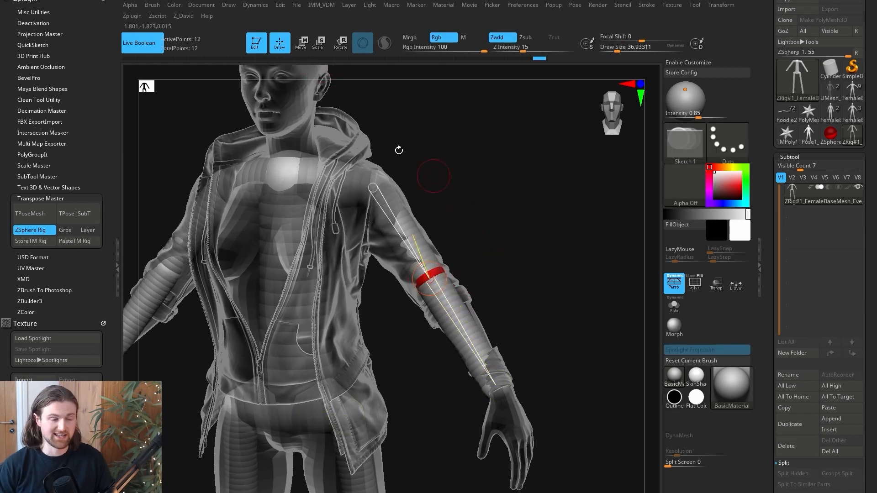
pyautogui.press('w')
pyautogui.moveTo(508, 245); pyautogui.dragTo(520, 320)
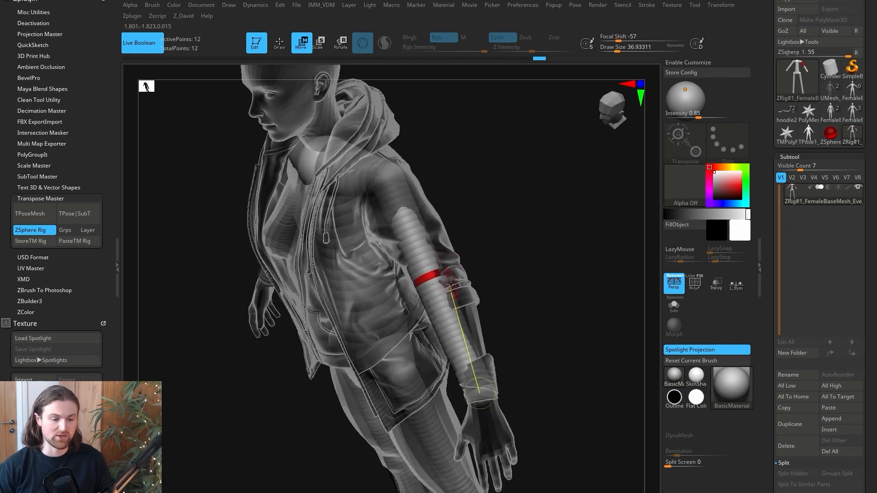
pyautogui.moveTo(449, 286); pyautogui.dragTo(455, 292)
pyautogui.moveTo(550, 300); pyautogui.dragTo(458, 288)
pyautogui.moveTo(561, 269); pyautogui.dragTo(510, 278)
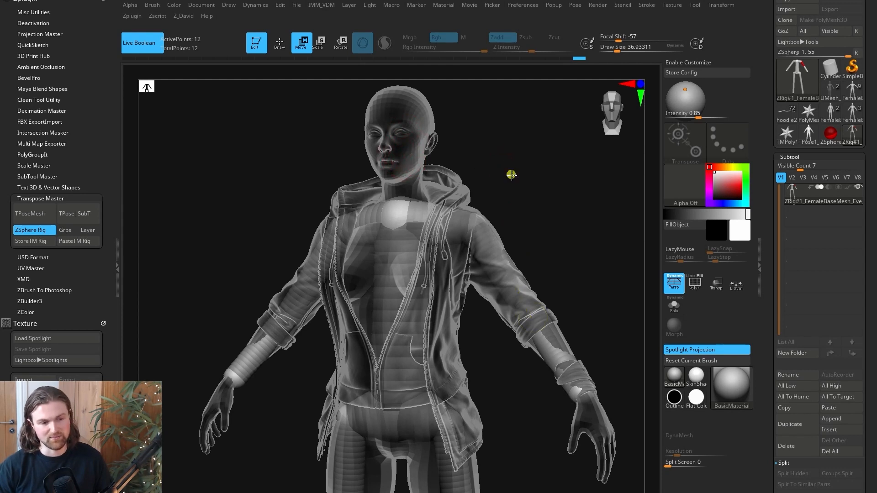
# Open the Rigging options and bind the body and clothing mesh to the ZSphere rig with Bind Mesh.
pyautogui.keyDown('alt'); pyautogui.moveTo(511, 175); pyautogui.dragTo(518, 186); pyautogui.keyUp('alt')
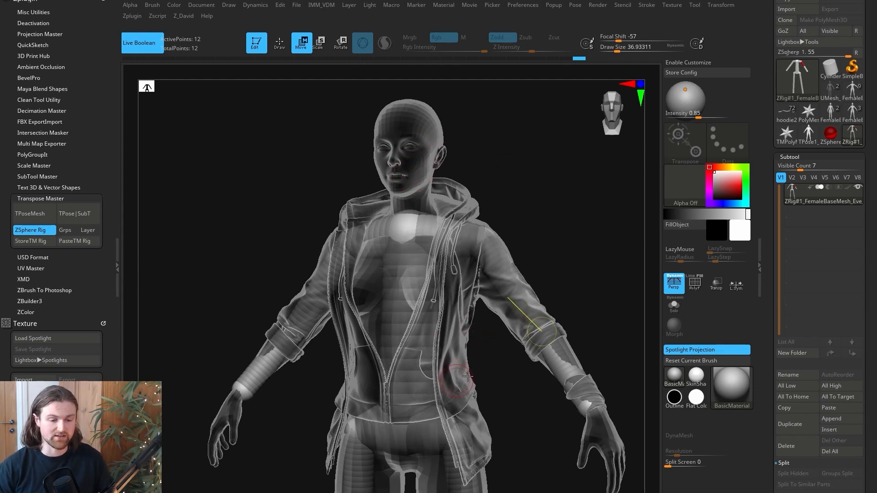
pyautogui.moveTo(548, 262); pyautogui.dragTo(574, 262)
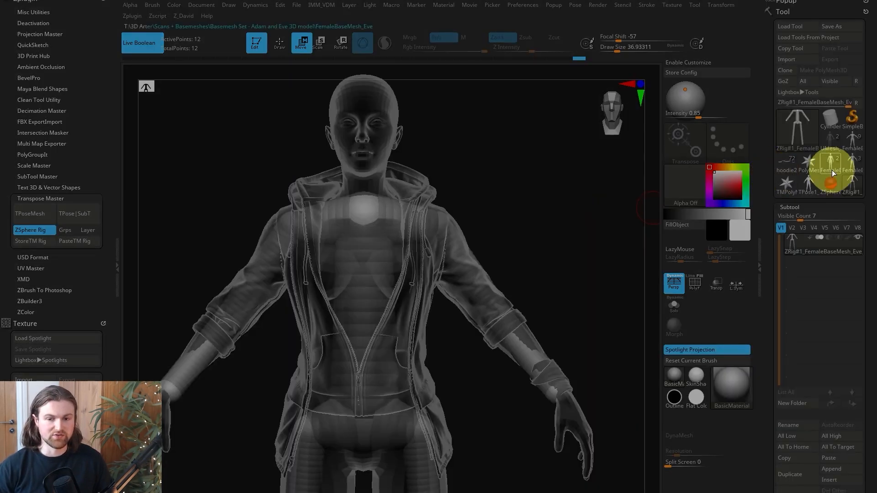
pyautogui.moveTo(830, 168)
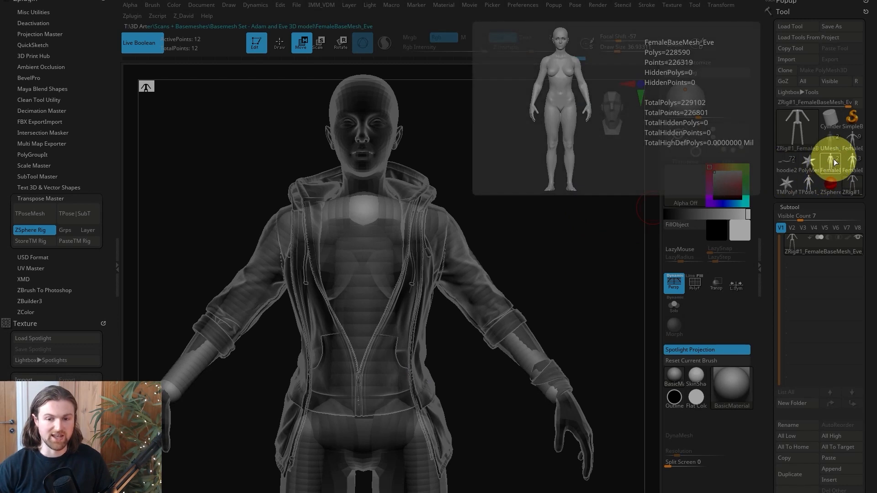
pyautogui.moveTo(851, 187)
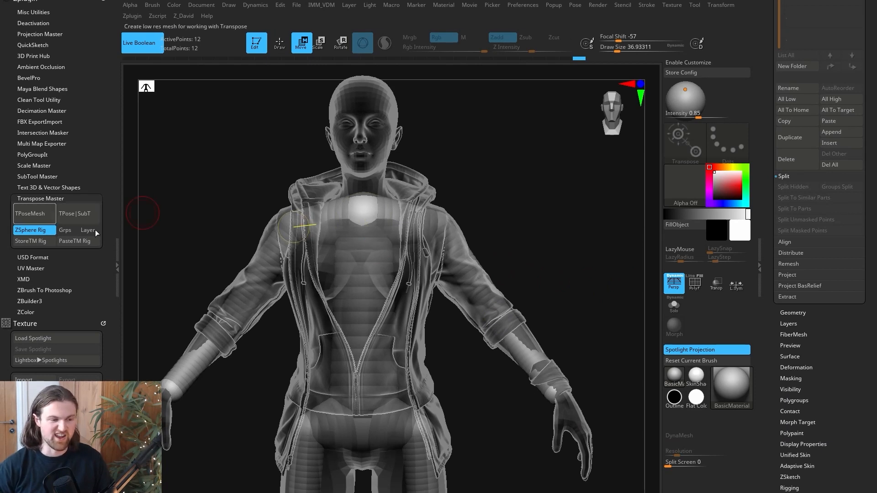
pyautogui.moveTo(831, 389); pyautogui.dragTo(814, 375)
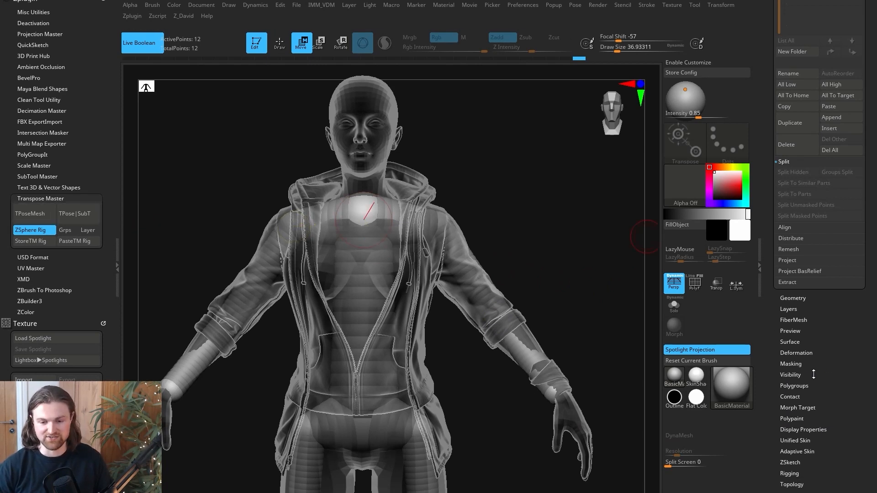
pyautogui.click(794, 474)
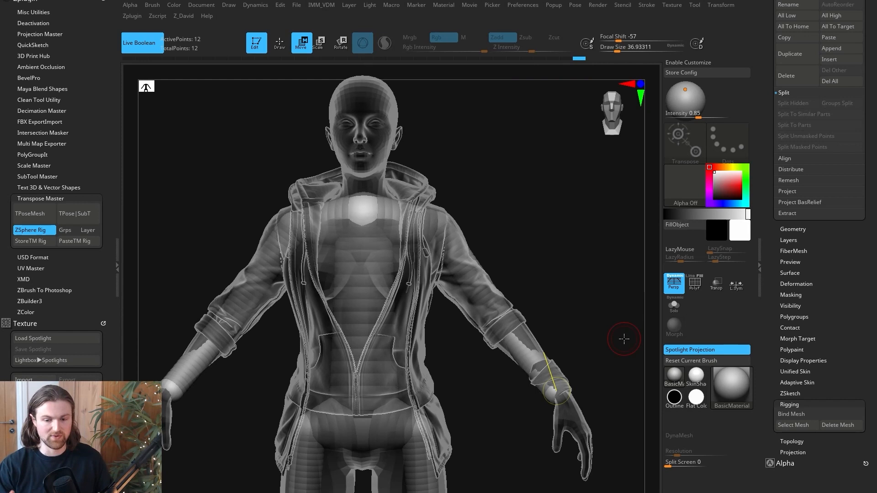
pyautogui.click(791, 414)
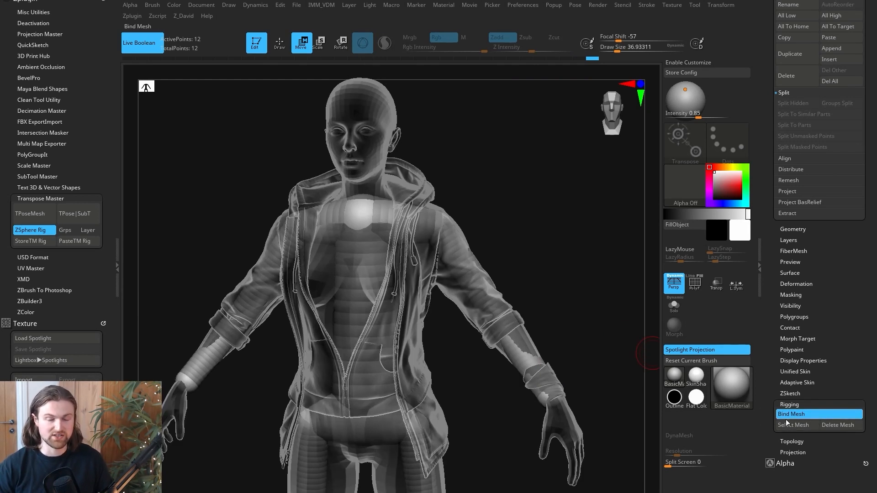
# Rotate the mirrored arm chains upward to test how the bound body and jacket deform.
pyautogui.keyDown('alt'); pyautogui.moveTo(556, 255); pyautogui.dragTo(550, 250); pyautogui.keyUp('alt')
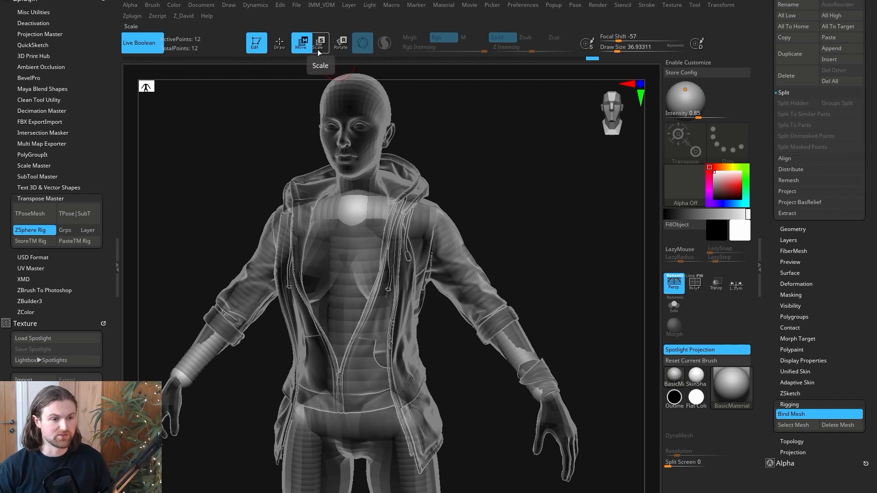
pyautogui.click(339, 46)
pyautogui.moveTo(539, 250); pyautogui.dragTo(512, 207)
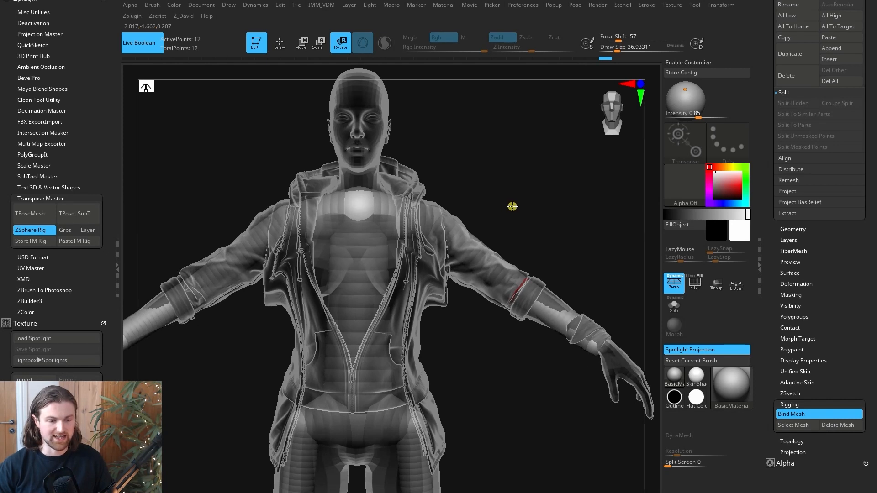
pyautogui.moveTo(545, 262); pyautogui.dragTo(513, 219)
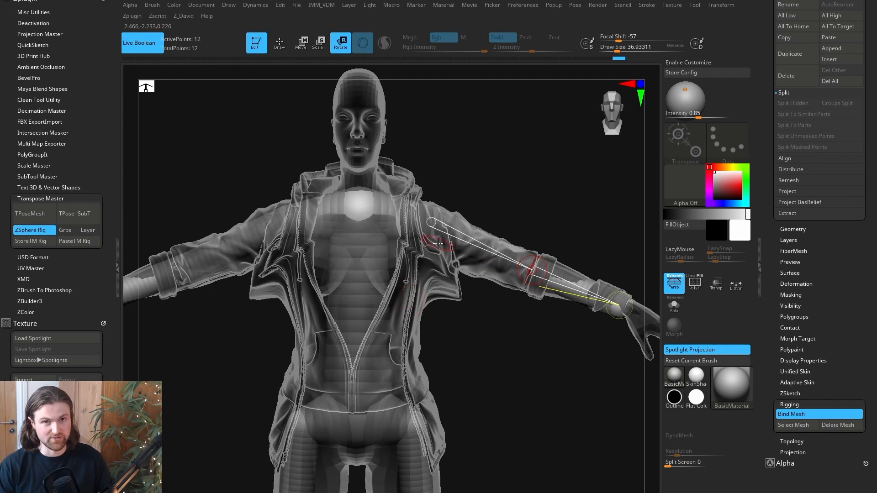
pyautogui.moveTo(437, 244); pyautogui.dragTo(537, 335)
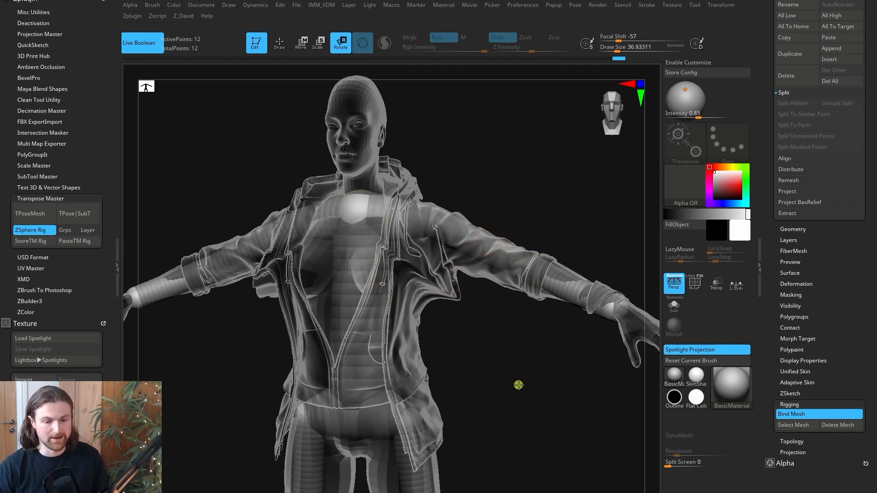
pyautogui.keyDown('shift'); pyautogui.moveTo(518, 385); pyautogui.dragTo(525, 374); pyautogui.keyUp('shift')
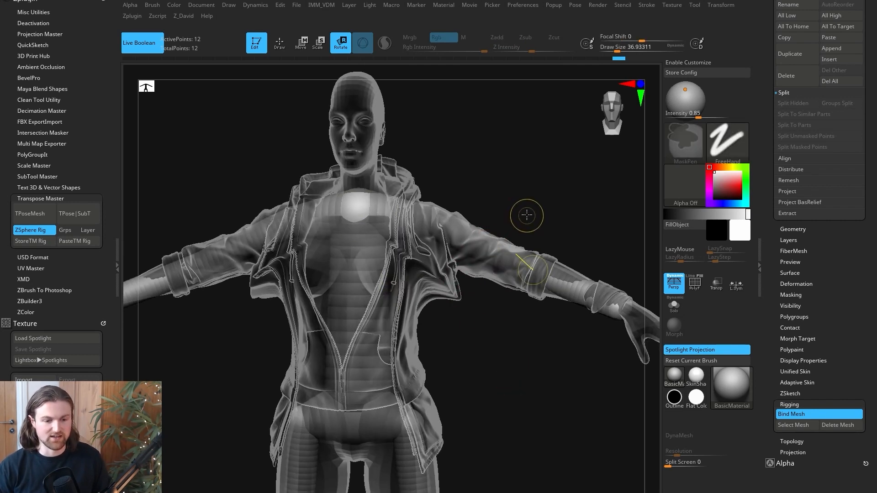
# Undo the test arm rotations and switch off Bind Mesh.
pyautogui.hotkey('ctrl', 'z')
pyautogui.hotkey('ctrl', 'z')
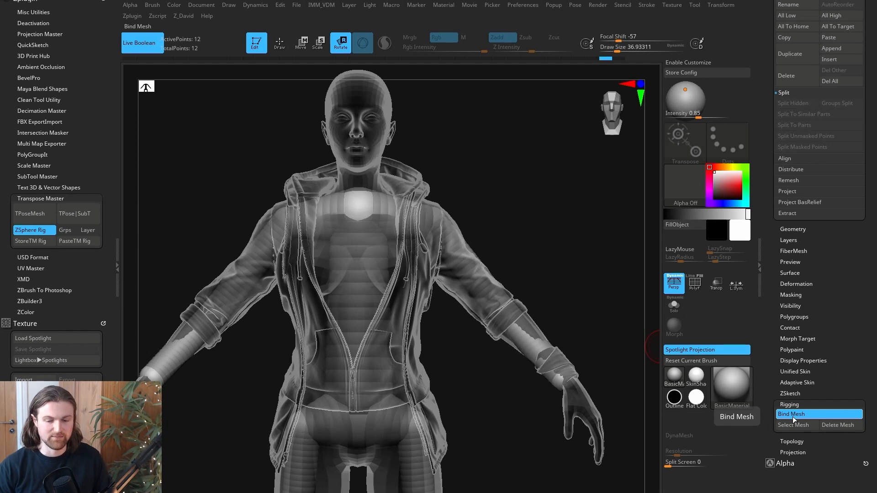
pyautogui.click(790, 416)
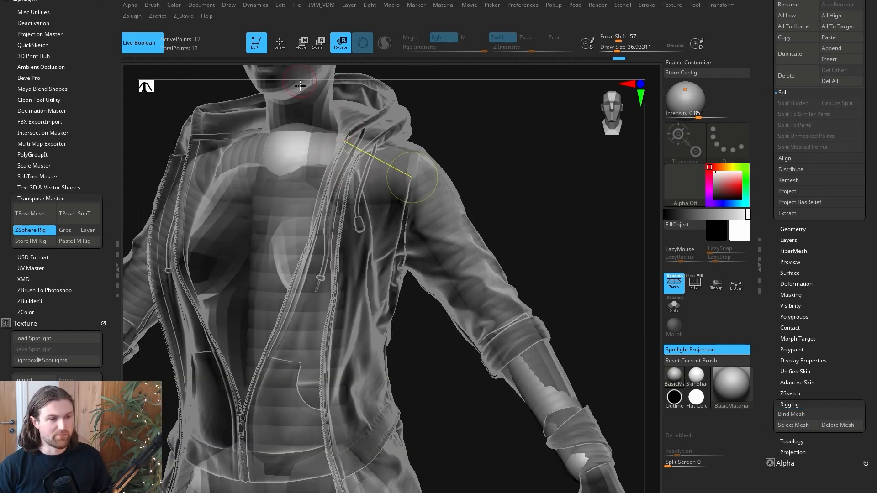
# Add a ZSphere on top of the chest sphere and move it up through the neck into the head.
pyautogui.click(283, 48)
pyautogui.moveTo(514, 163); pyautogui.dragTo(327, 245)
pyautogui.hotkey('ctrl', 'z')
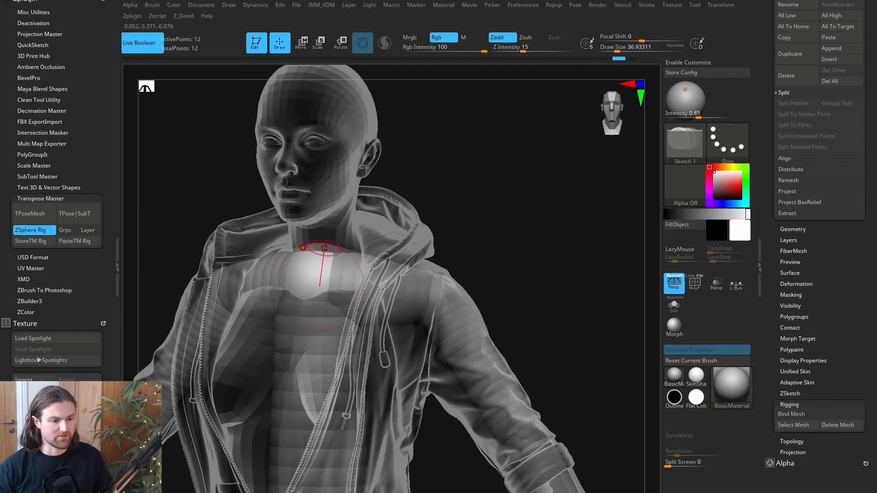
pyautogui.click(324, 246)
pyautogui.moveTo(326, 242); pyautogui.dragTo(344, 240)
pyautogui.click(302, 45)
pyautogui.moveTo(491, 202)
pyautogui.mouseDown()
pyautogui.moveTo(335, 220)
pyautogui.moveTo(313, 172)
pyautogui.moveTo(306, 179)
pyautogui.mouseUp()
pyautogui.moveTo(501, 177)
pyautogui.mouseDown()
pyautogui.moveTo(502, 187)
pyautogui.moveTo(342, 65)
pyautogui.mouseUp()
# Scale up the head ZSphere until it roughly fills the character's head.
pyautogui.click(322, 46)
pyautogui.moveTo(352, 256); pyautogui.dragTo(500, 252)
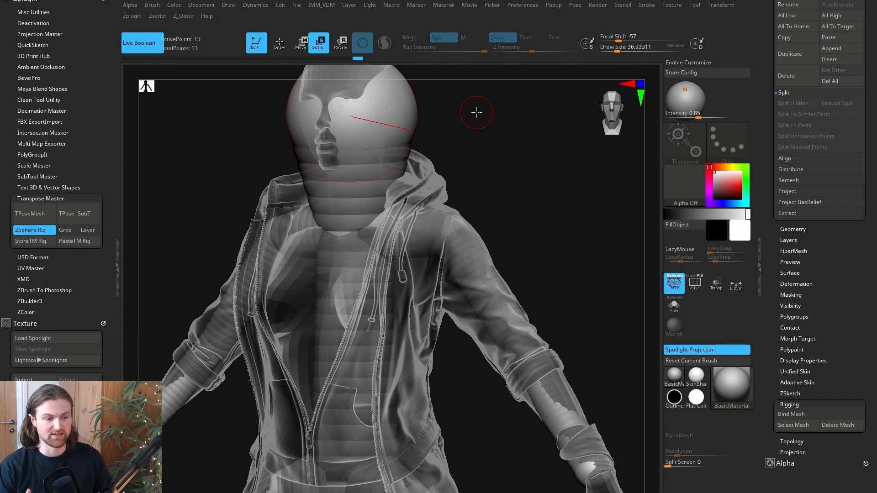
pyautogui.keyDown('alt'); pyautogui.moveTo(476, 112); pyautogui.dragTo(478, 138); pyautogui.keyUp('alt')
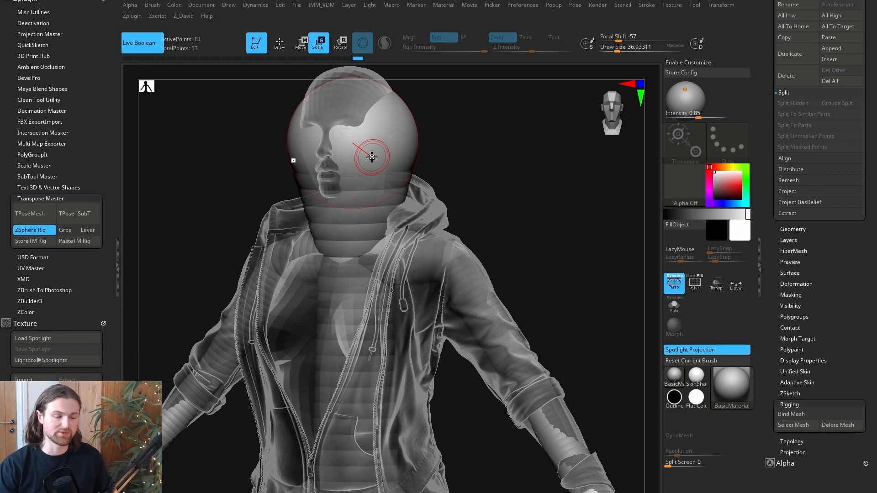
# Insert a ZSphere in the spine at mid-chest height and add mirrored ZSpheres on its sides.
pyautogui.keyDown('alt'); pyautogui.moveTo(372, 157); pyautogui.dragTo(356, 100); pyautogui.keyUp('alt')
pyautogui.click(279, 43)
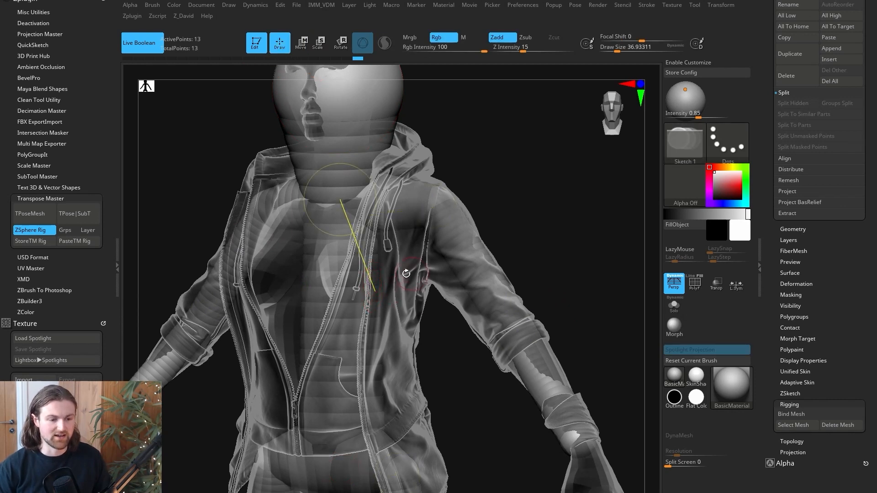
pyautogui.click(342, 279)
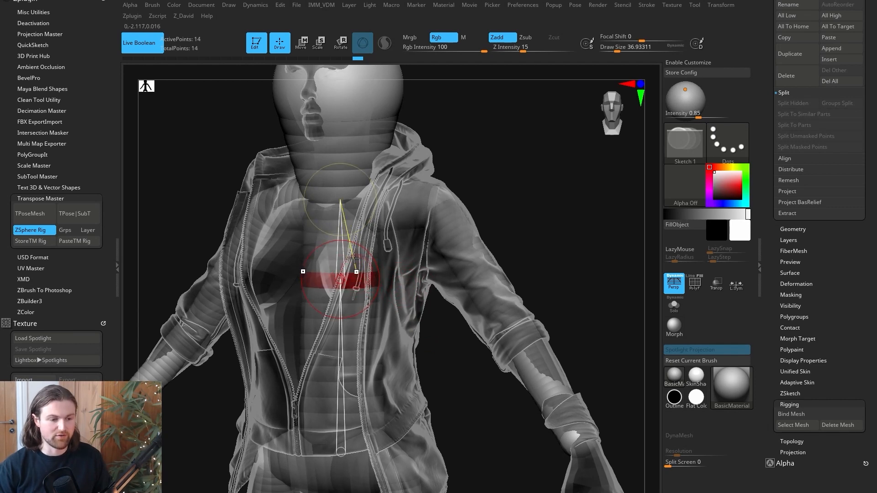
pyautogui.click(373, 281)
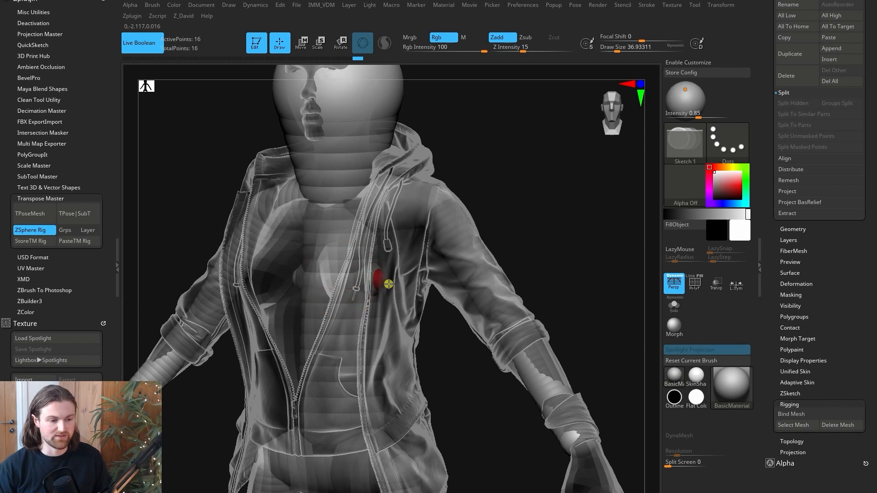
# Move the mirrored mid-chest ZSpheres outward to the sides of the ribcage.
pyautogui.press('w')
pyautogui.moveTo(535, 229); pyautogui.dragTo(519, 210)
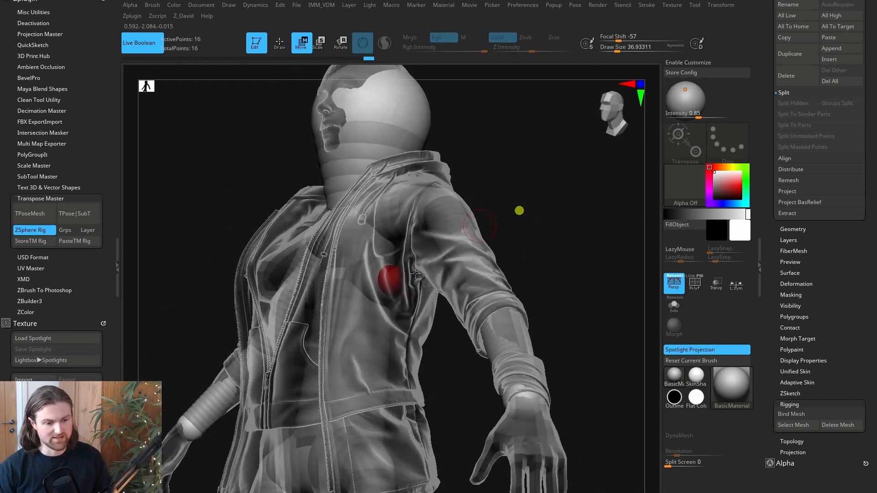
pyautogui.moveTo(581, 224); pyautogui.dragTo(543, 262)
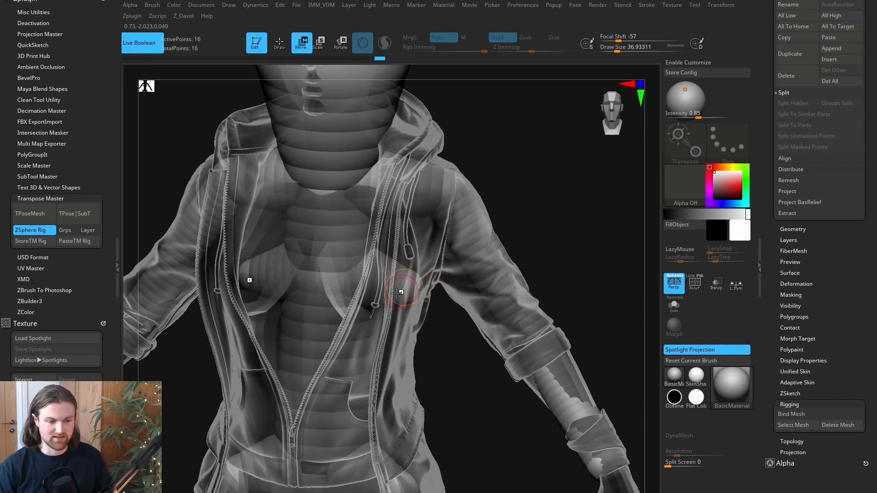
pyautogui.moveTo(562, 222); pyautogui.dragTo(412, 285)
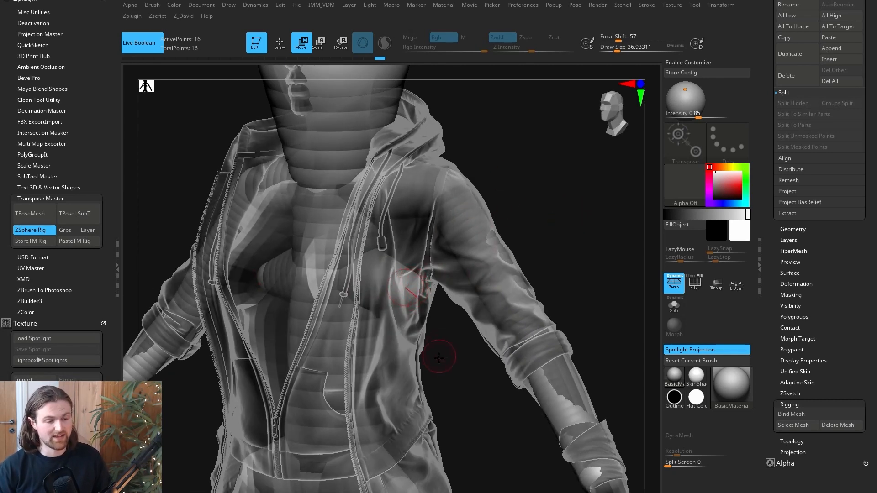
pyautogui.moveTo(439, 357); pyautogui.dragTo(407, 322)
pyautogui.moveTo(450, 353); pyautogui.dragTo(428, 354)
# Insert a ZSphere in the spine at waist height and extend mirrored ZSpheres from it to both sides of the waist.
pyautogui.press('q')
pyautogui.click(356, 328)
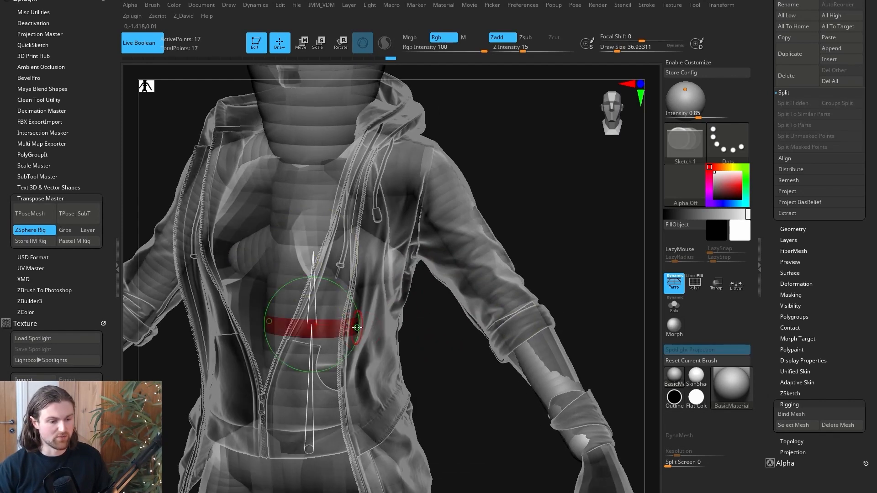
pyautogui.moveTo(359, 328); pyautogui.dragTo(374, 334)
pyautogui.click(305, 47)
pyautogui.keyDown('alt'); pyautogui.moveTo(507, 320); pyautogui.dragTo(530, 264); pyautogui.keyUp('alt')
pyautogui.keyDown('alt'); pyautogui.moveTo(493, 289); pyautogui.dragTo(470, 270); pyautogui.keyUp('alt')
pyautogui.keyDown('alt'); pyautogui.moveTo(579, 337); pyautogui.dragTo(598, 353); pyautogui.keyUp('alt')
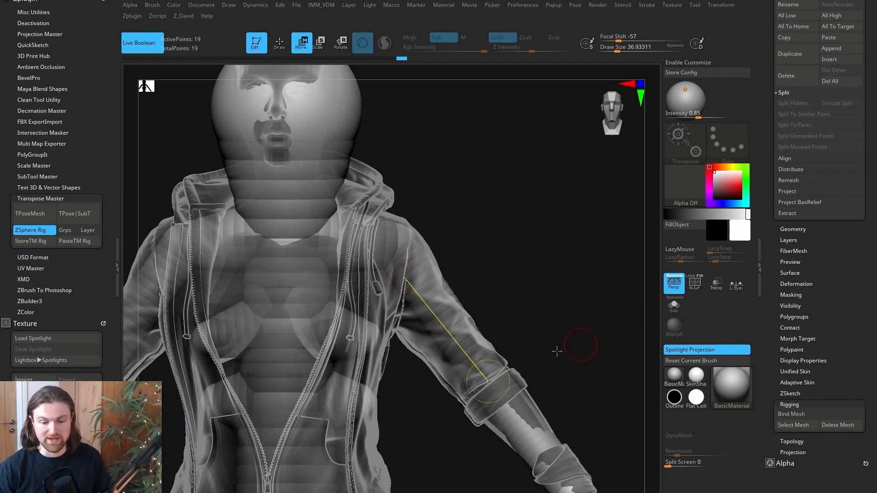
pyautogui.keyDown('alt'); pyautogui.moveTo(560, 339); pyautogui.dragTo(555, 350); pyautogui.keyUp('alt')
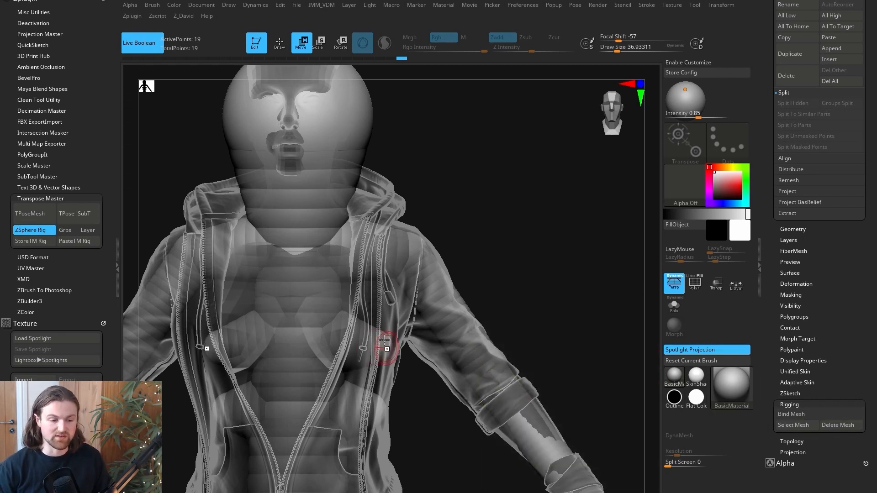
# Bind the mesh to the extended rig and rotate both arms upward, checking the shoulder and armpit deformation.
pyautogui.click(796, 415)
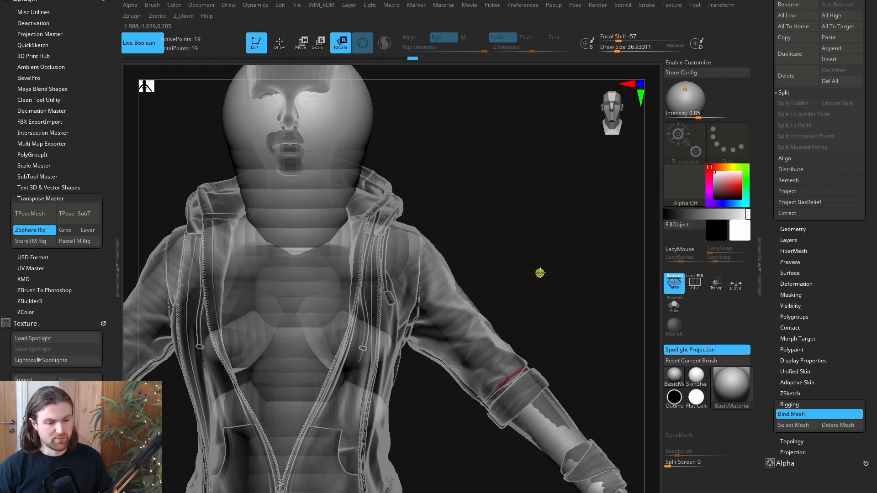
pyautogui.press('r')
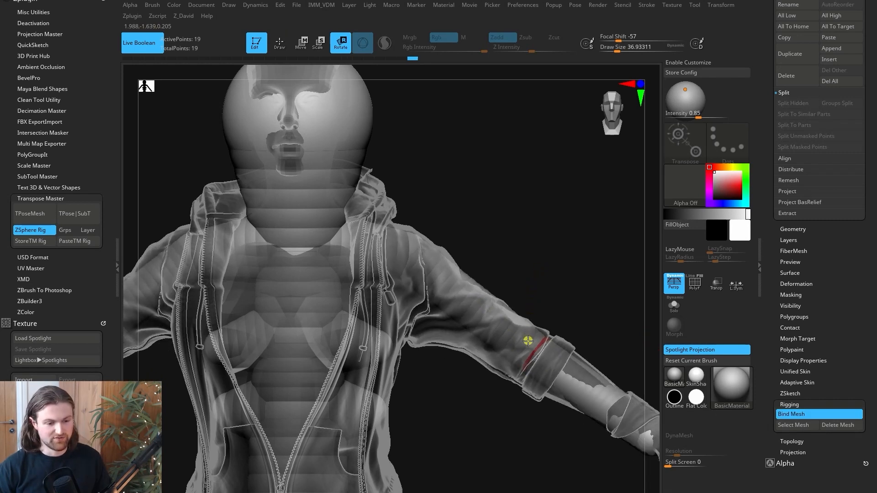
pyautogui.moveTo(519, 353); pyautogui.dragTo(402, 313)
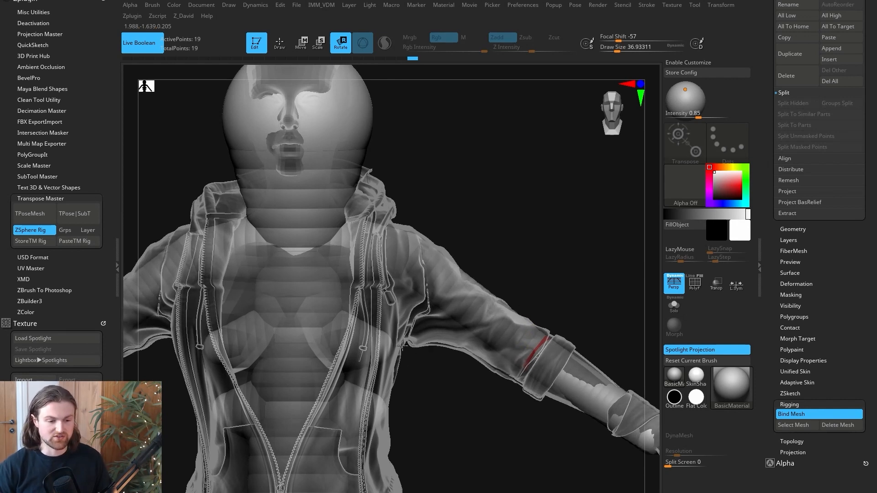
pyautogui.moveTo(403, 346); pyautogui.dragTo(442, 310)
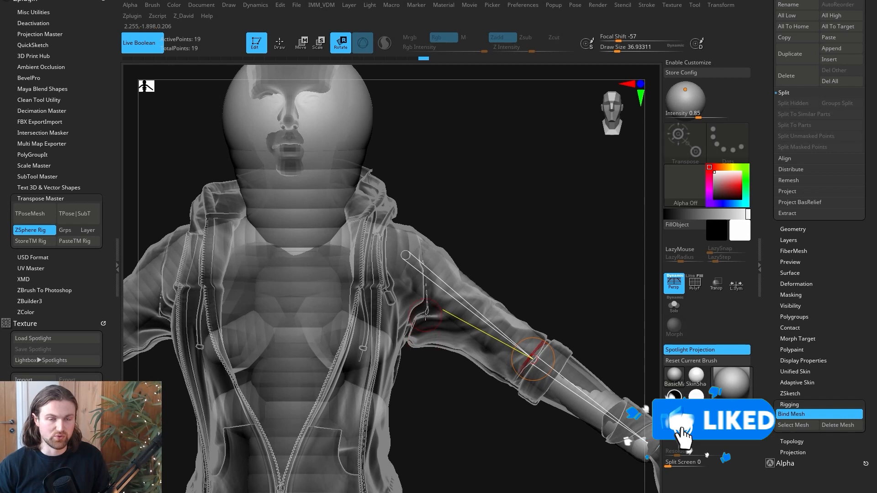
pyautogui.moveTo(491, 269)
pyautogui.mouseDown()
pyautogui.moveTo(532, 247)
pyautogui.moveTo(477, 273)
pyautogui.mouseUp()
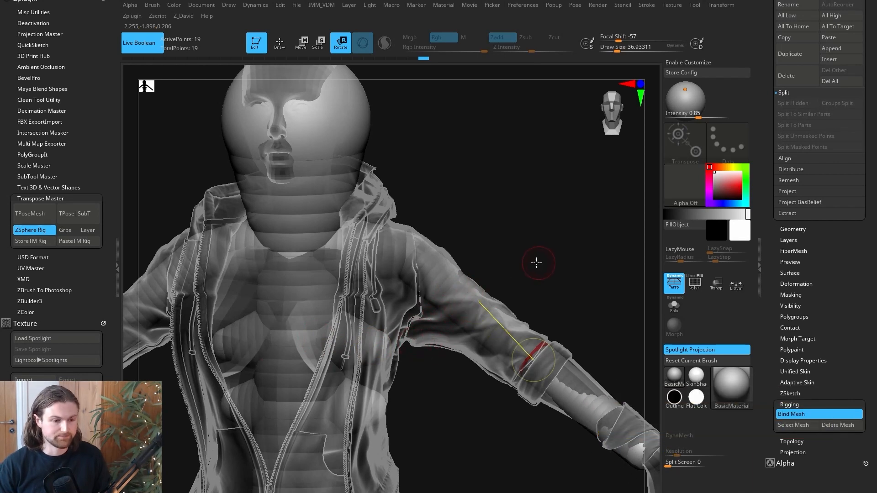
pyautogui.moveTo(534, 262); pyautogui.dragTo(379, 178)
pyautogui.moveTo(446, 182); pyautogui.dragTo(344, 243)
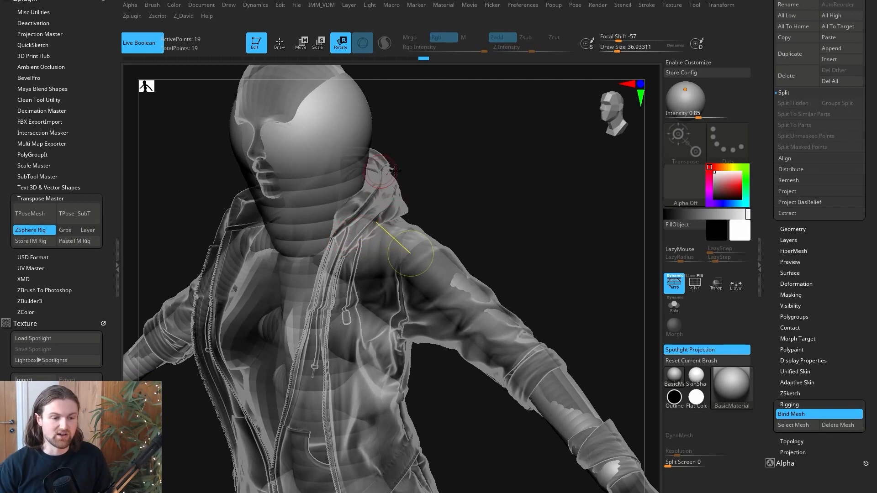
pyautogui.moveTo(476, 211); pyautogui.dragTo(384, 286)
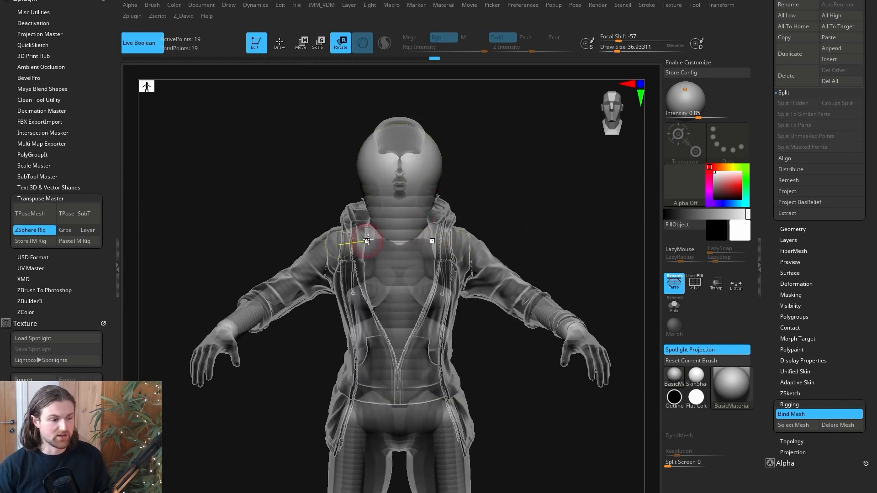
# Transfer the raised-arm pose from the rig back to the character's original subtools with TPose|SubT.
pyautogui.click(87, 221)
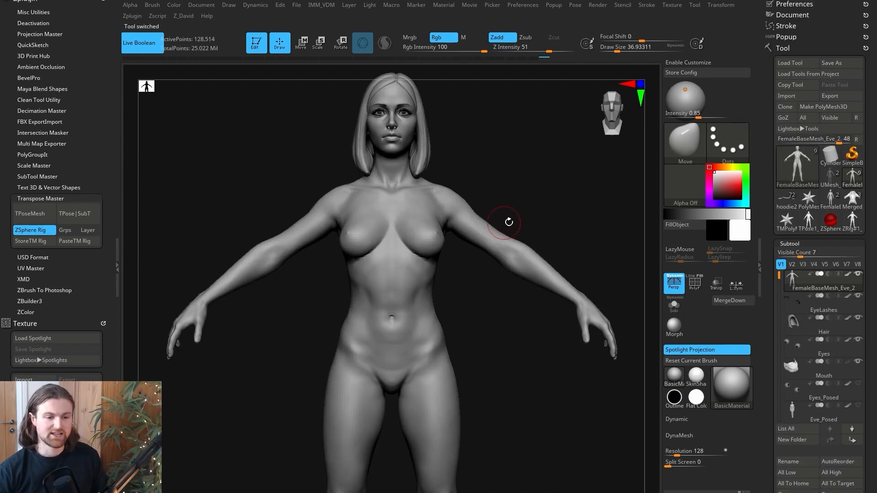
pyautogui.moveTo(534, 198); pyautogui.dragTo(456, 239)
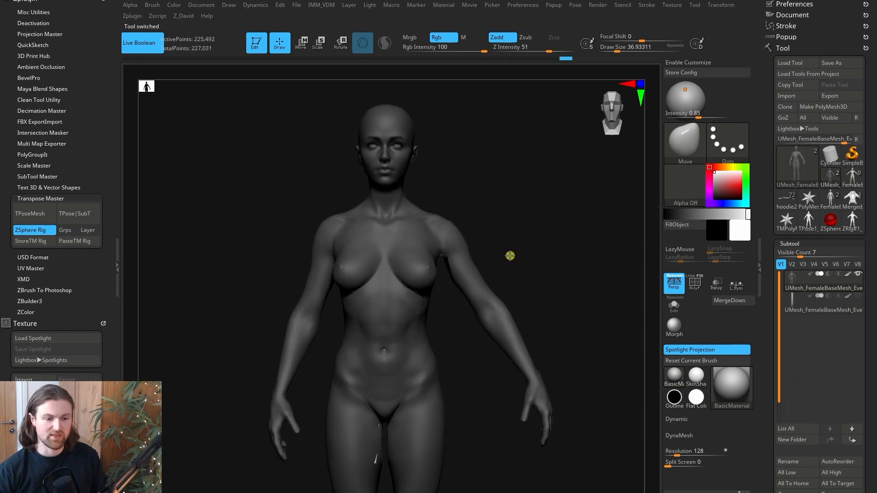
# Switch the active tool to the TPose1 mesh of the female base character.
pyautogui.press('ctrl')
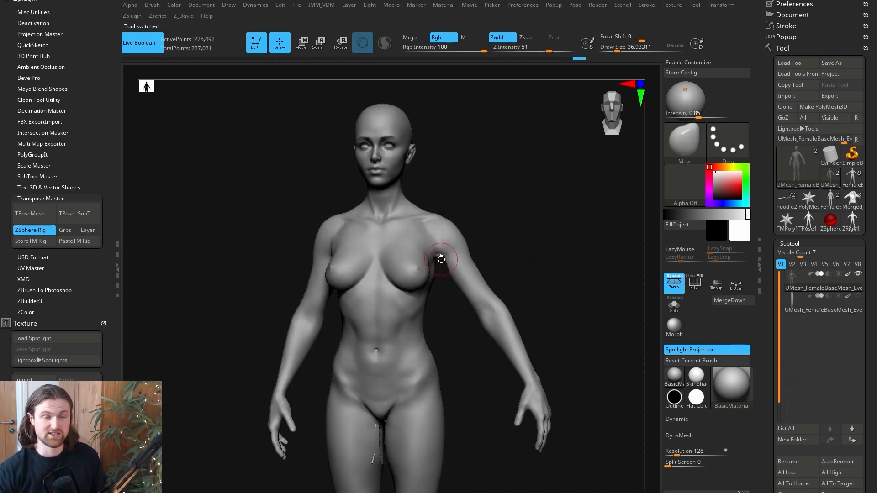
pyautogui.keyDown('shift'); pyautogui.moveTo(511, 213); pyautogui.dragTo(520, 207); pyautogui.keyUp('shift')
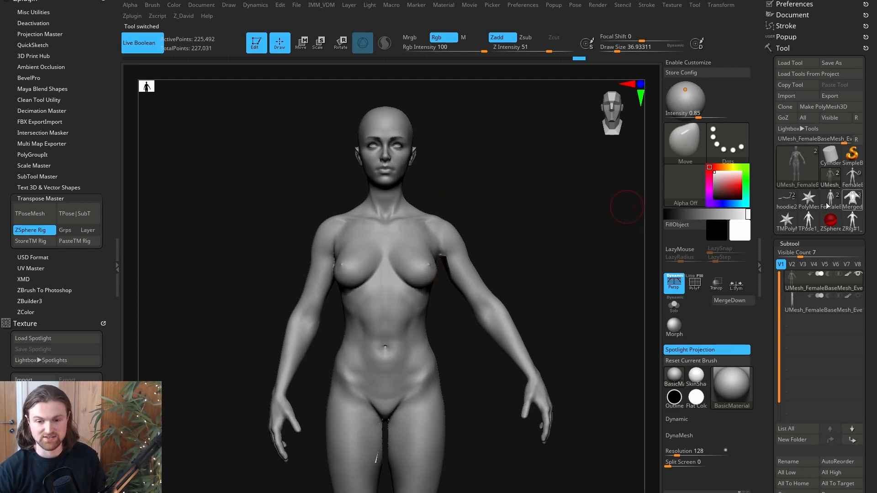
pyautogui.click(808, 220)
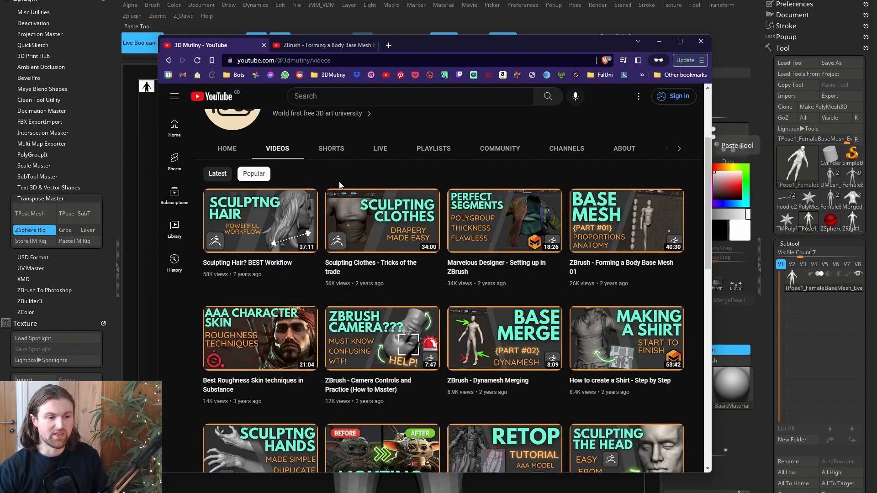
# Look through the popular videos on the 3D Mutiny YouTube channel in the web browser.
pyautogui.scroll(1, 312, 193)
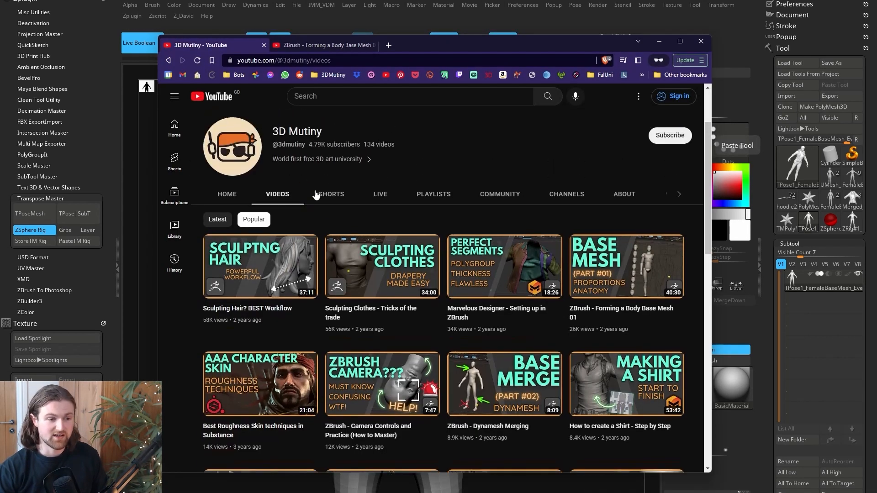
pyautogui.scroll(-3, 431, 256)
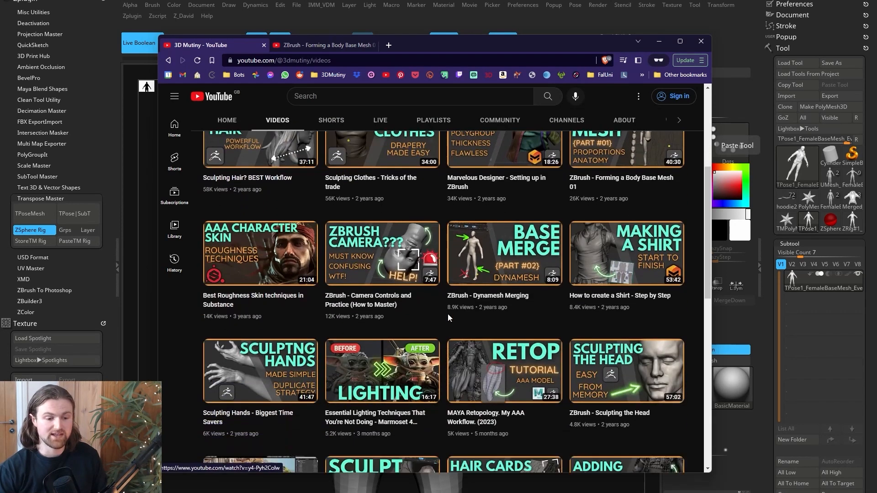
pyautogui.scroll(-3, 447, 315)
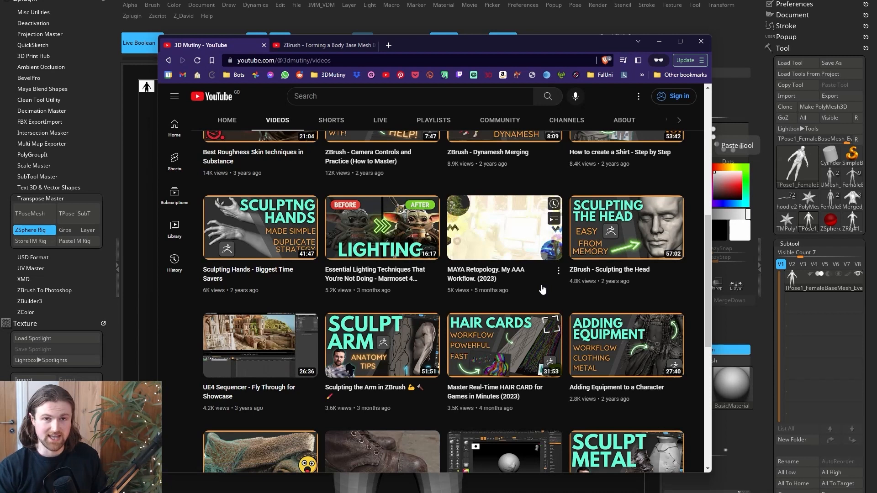
# View the intro-yourself channel of the 3D Mutiny Discord server and the 3dmutiny.com home page with its free welcome package.
pyautogui.hotkey('alt', 'Tab')
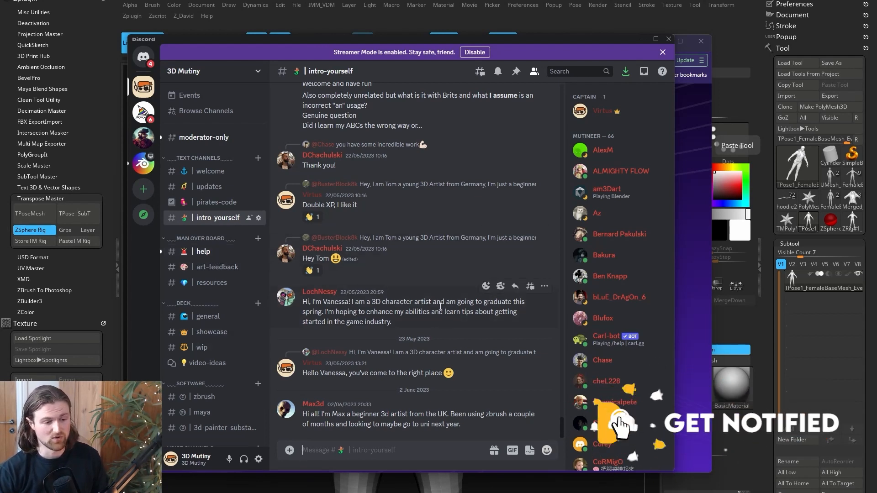
pyautogui.hotkey('alt', 'Tab')
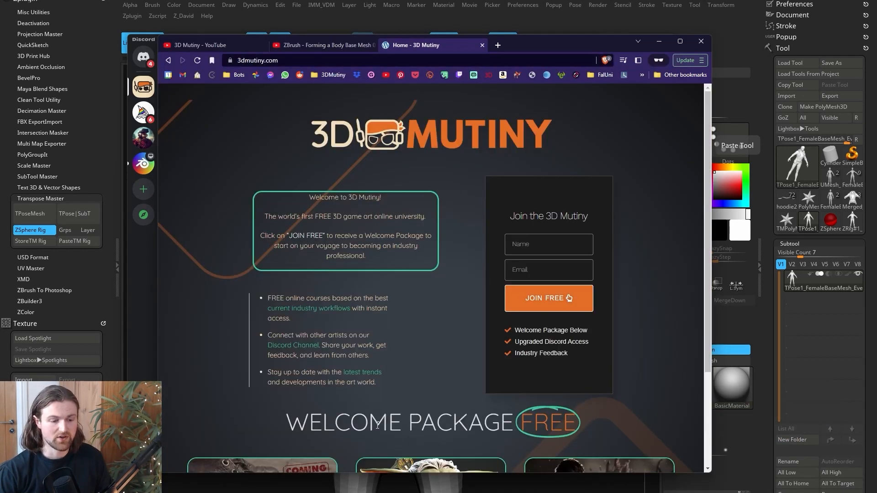
pyautogui.scroll(-1, 377, 425)
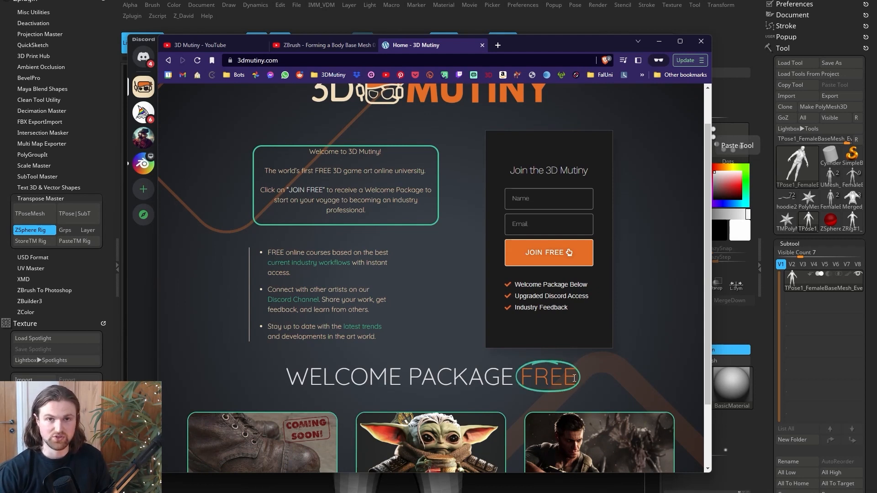
pyautogui.scroll(1, 574, 378)
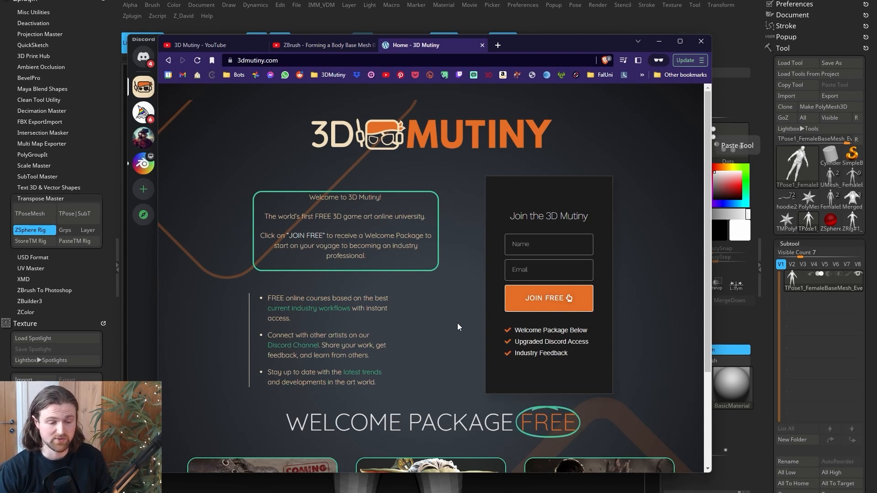
pyautogui.moveTo(535, 46); pyautogui.dragTo(538, 47)
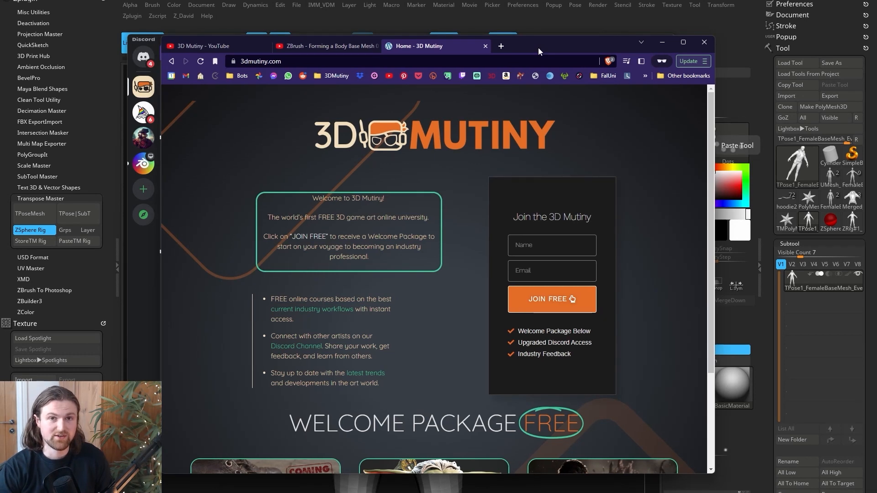